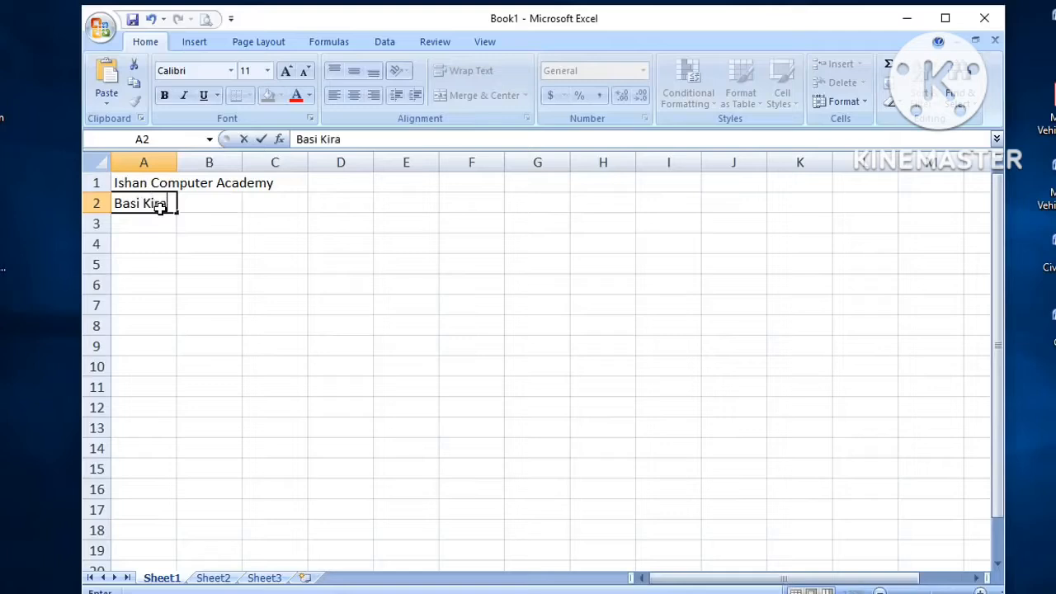
Complete the academy's address line in cell A2
text(, Bijnor)
click(189, 249)
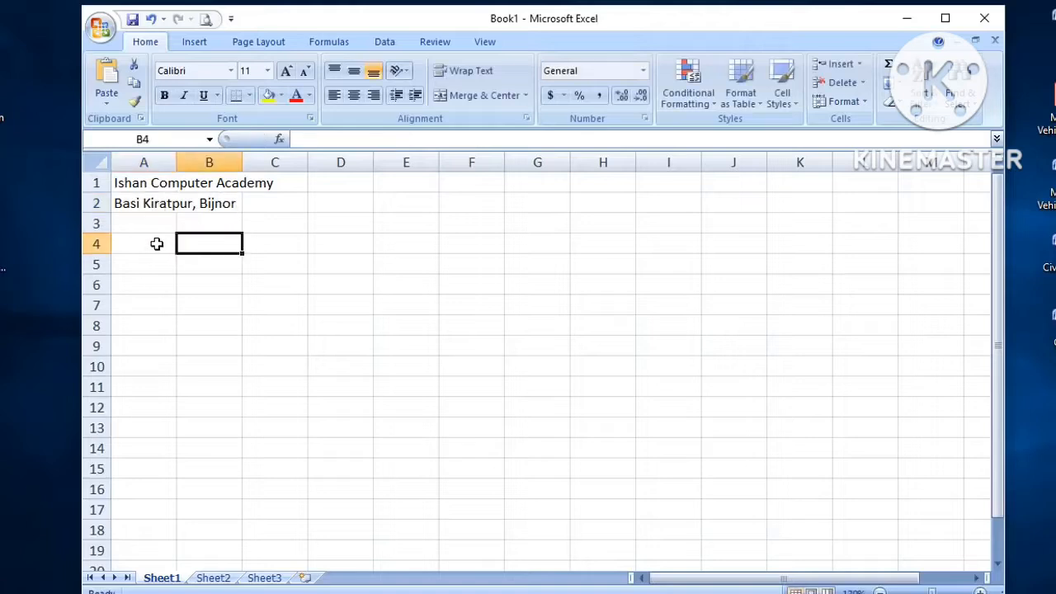
Enter the column headers Sr., Name, English, Maths, Science and Hindi in cells A4 to F4
click(157, 244)
text(Sr.)
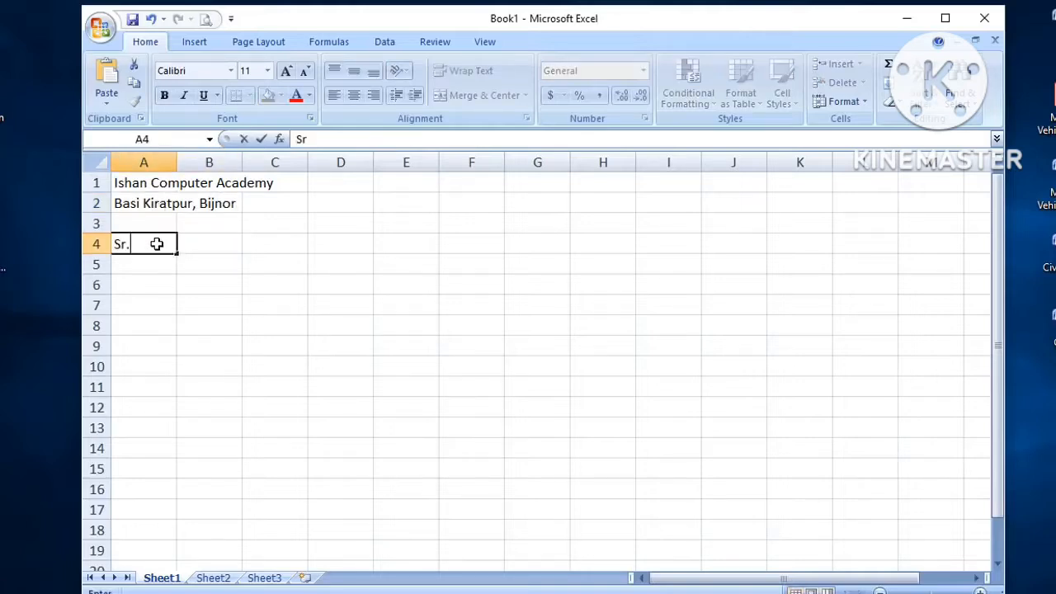
key(Tab)
text(Name)
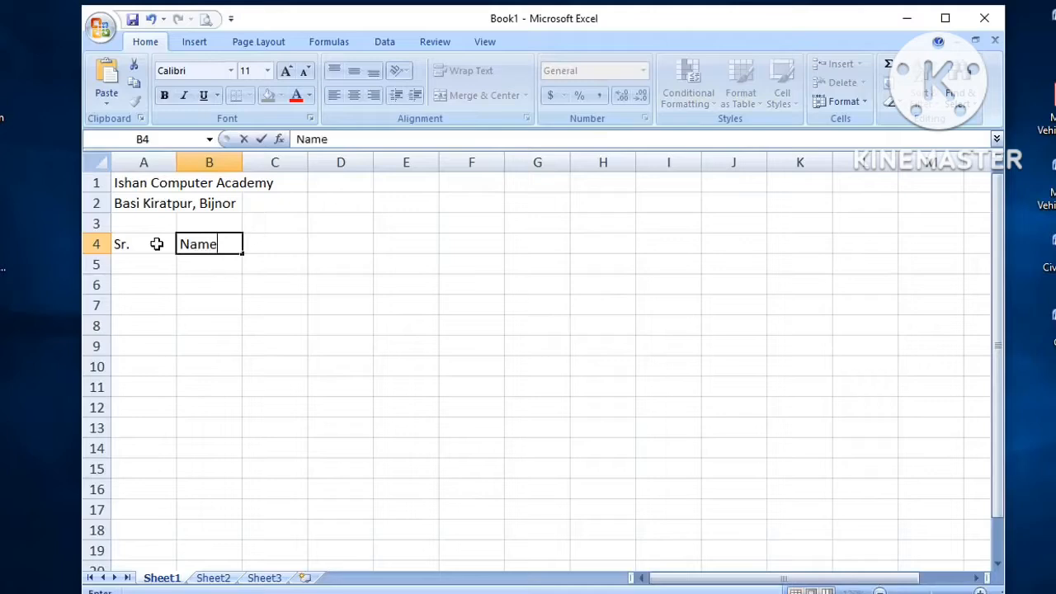
key(Tab)
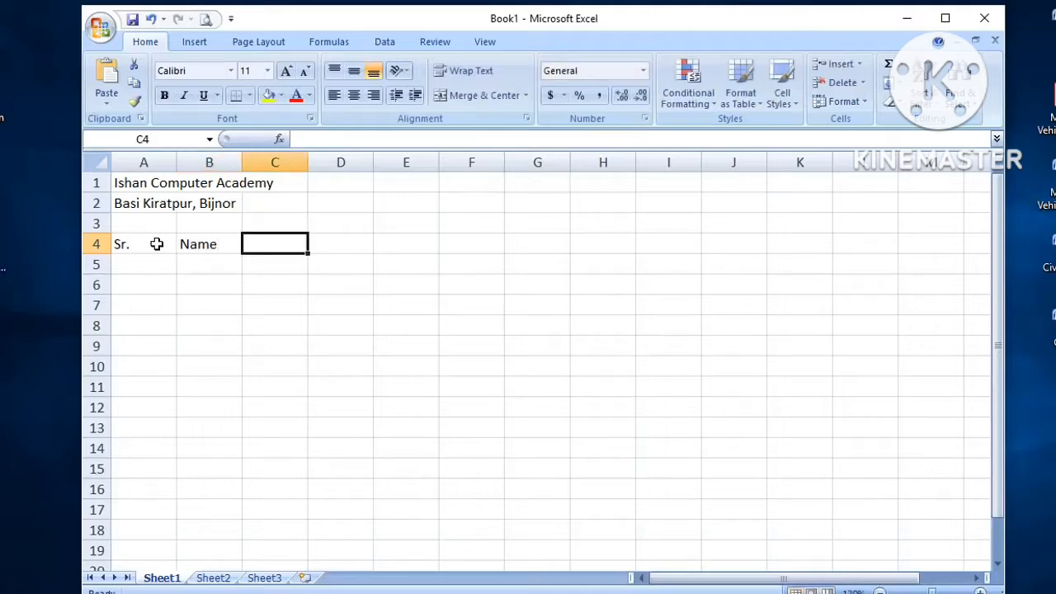
text(English)
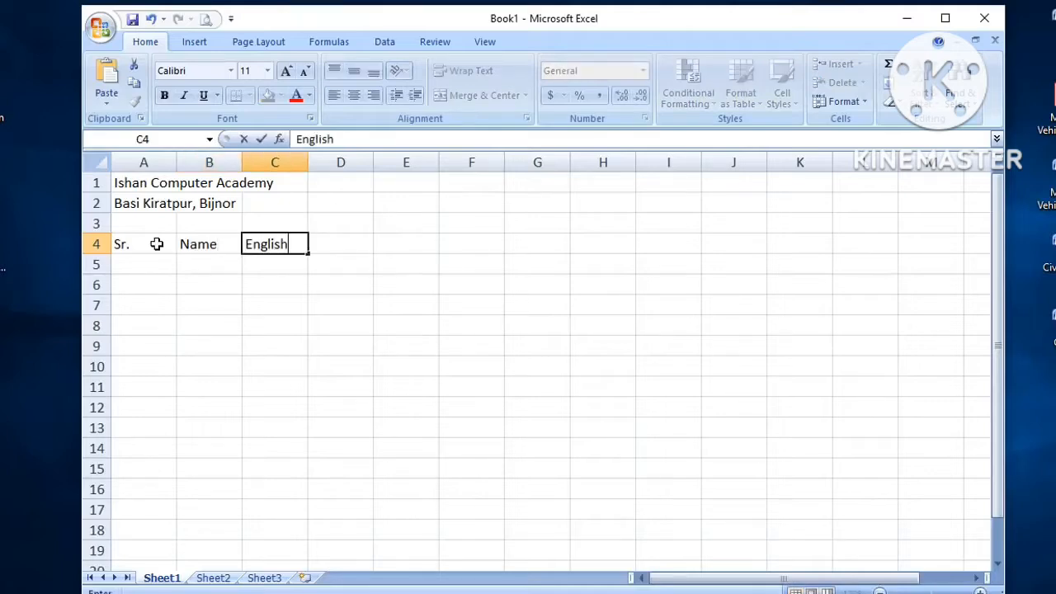
key(Tab)
text(Maths)
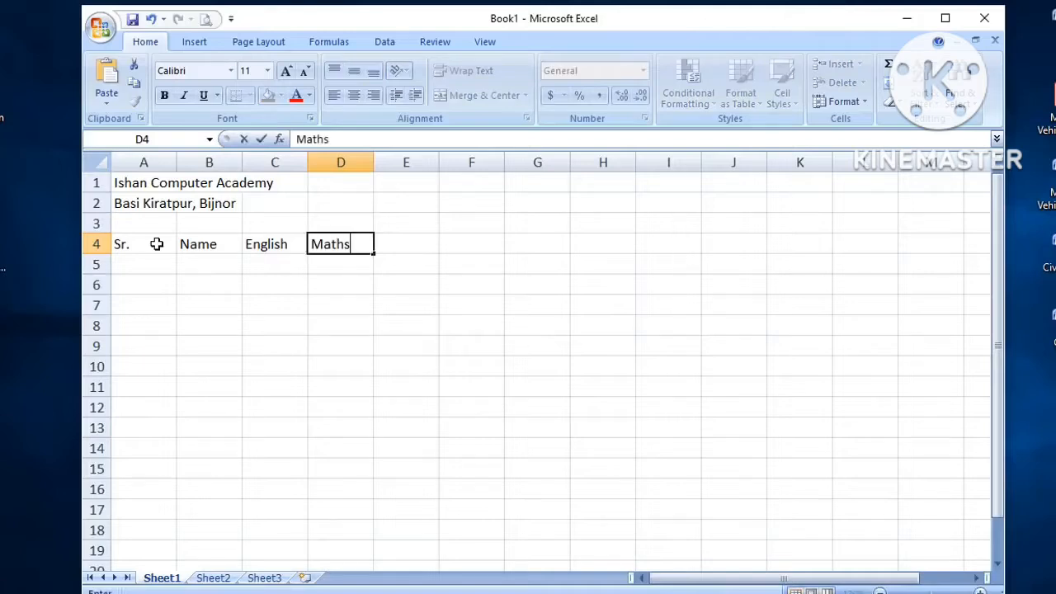
key(Tab)
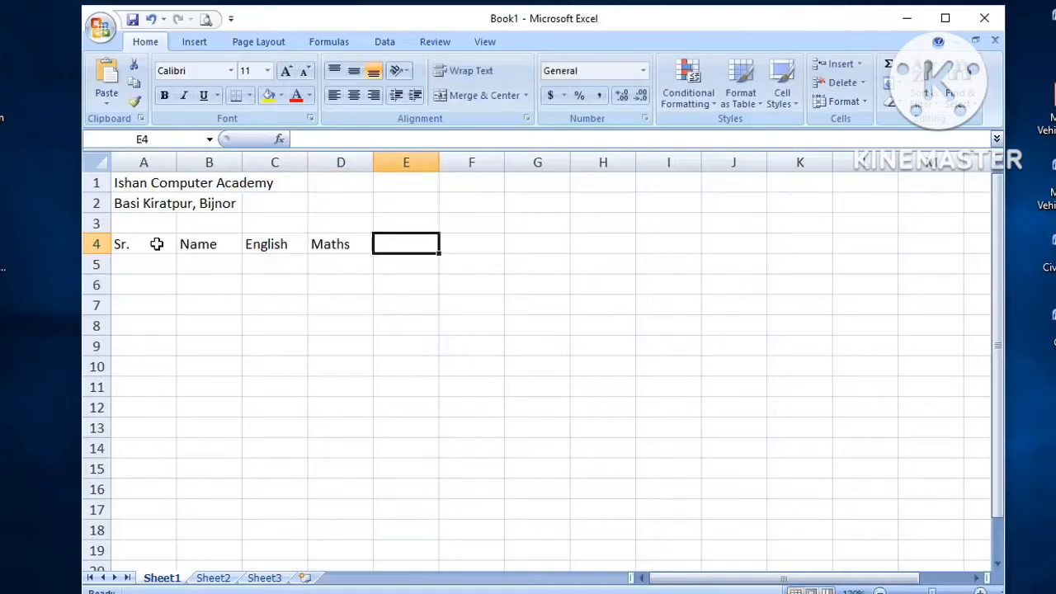
text(Science)
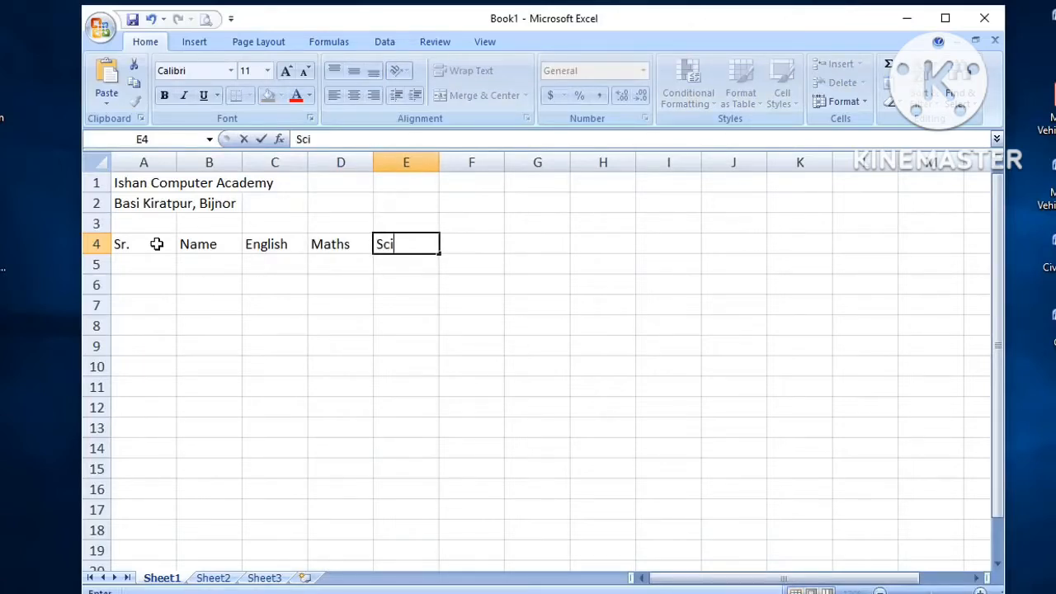
key(Tab)
text(Hindi)
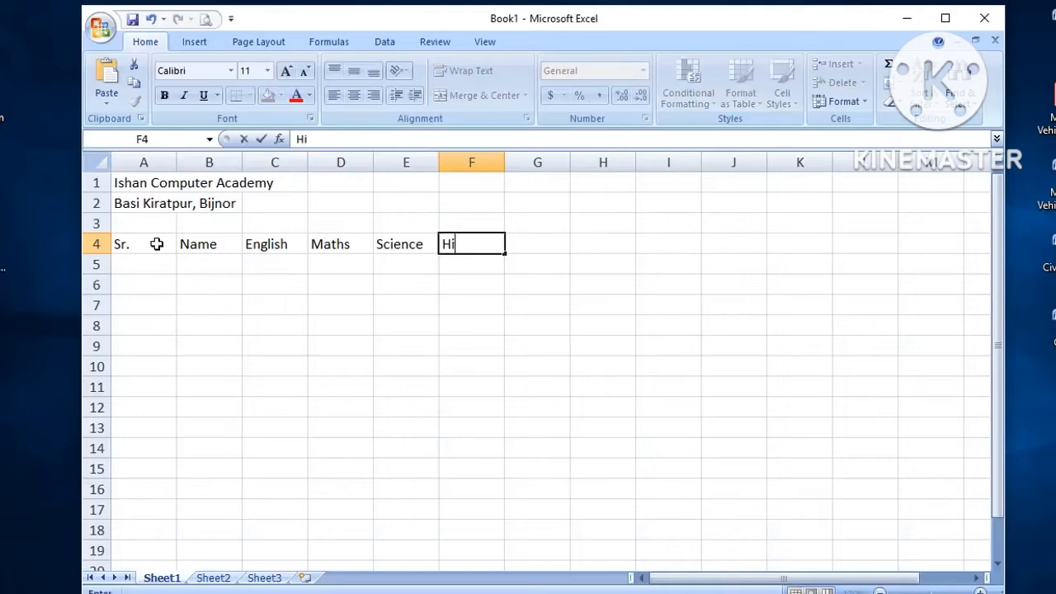
Add the column headers Total, Per and Grade in cells G4 to I4
click(551, 246)
text(Total)
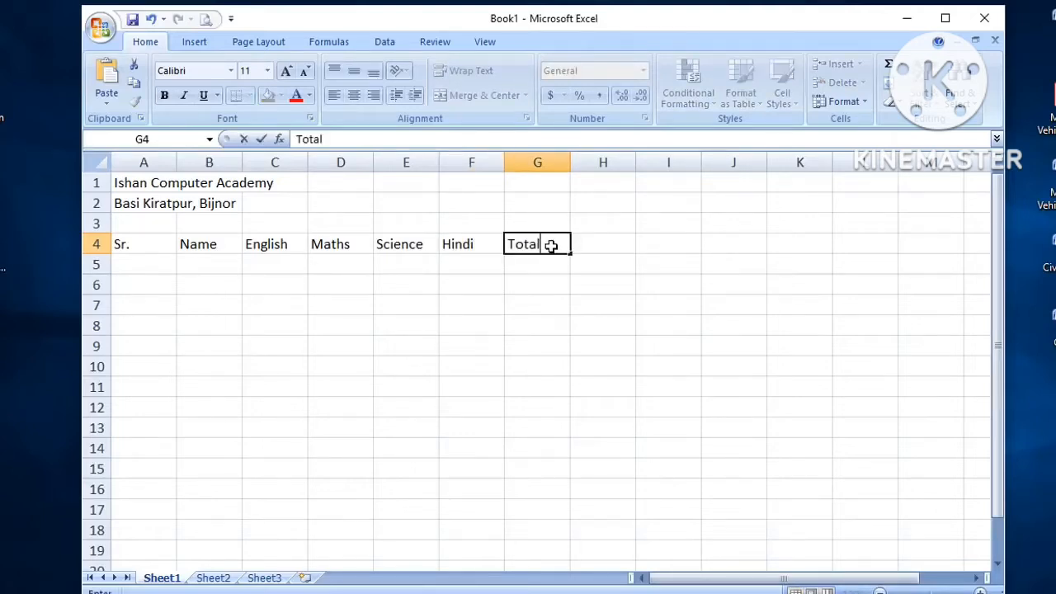
key(Tab)
text(Per)
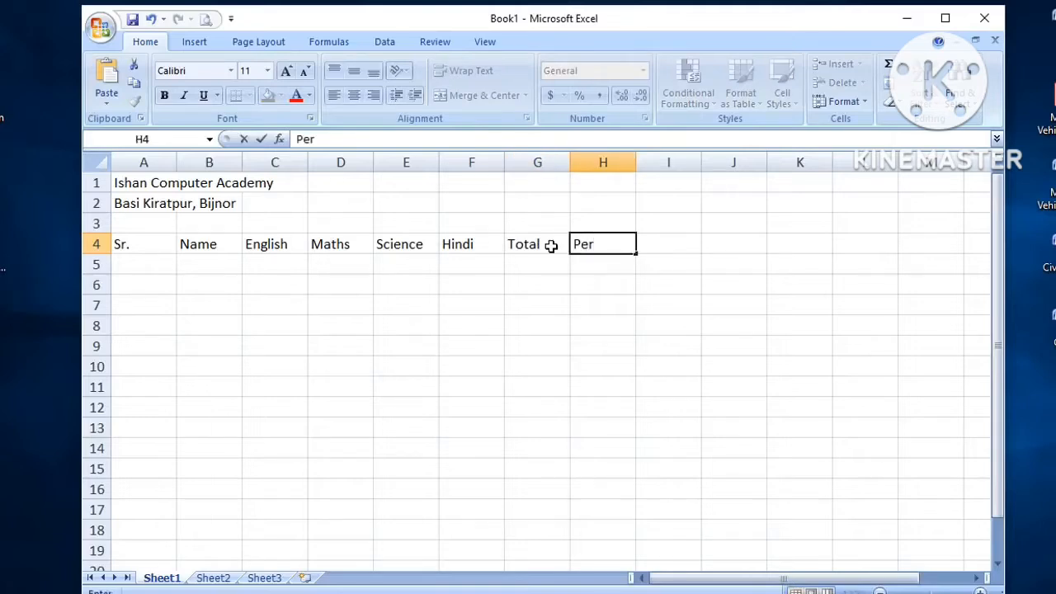
key(Tab)
text(Grade)
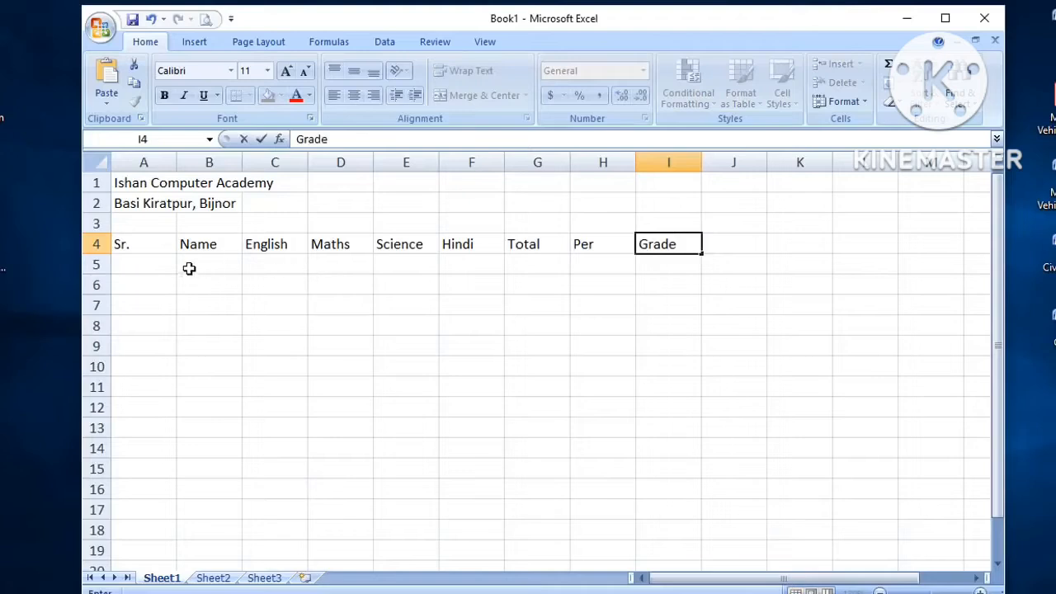
Number the rows under Sr. from 1 to 10 in A5:A14 by entering 1 and 2 and filling the series down
click(151, 263)
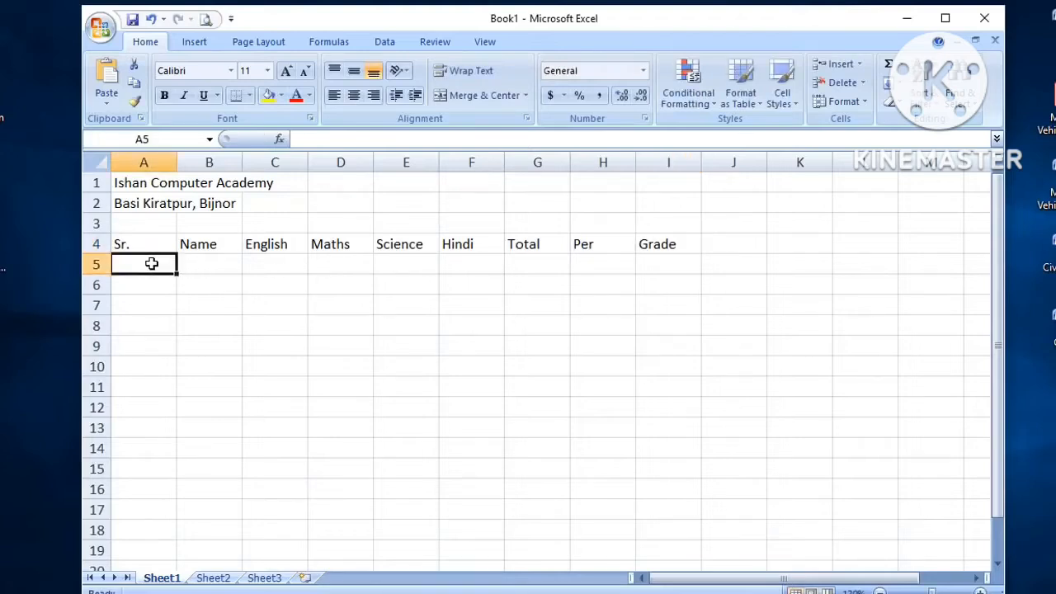
text(1)
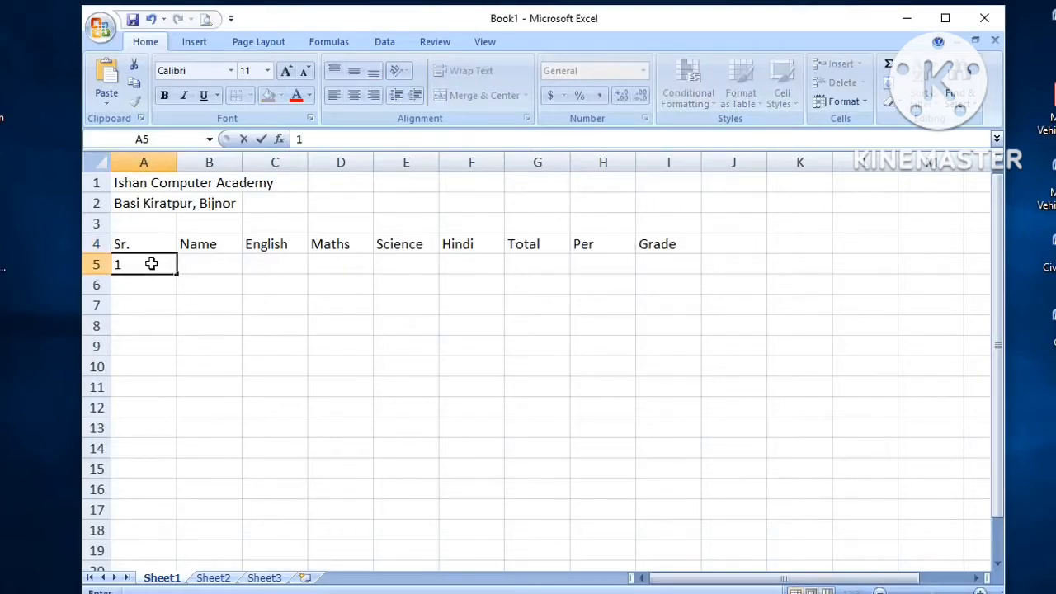
key(Return)
text(2)
key(Return)
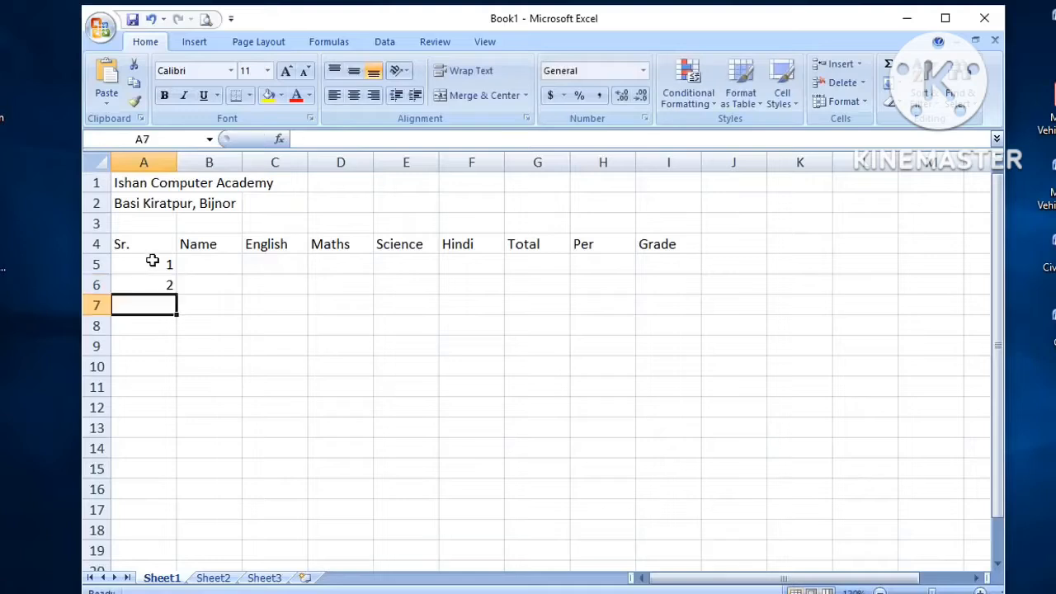
drag(152, 261, 156, 280)
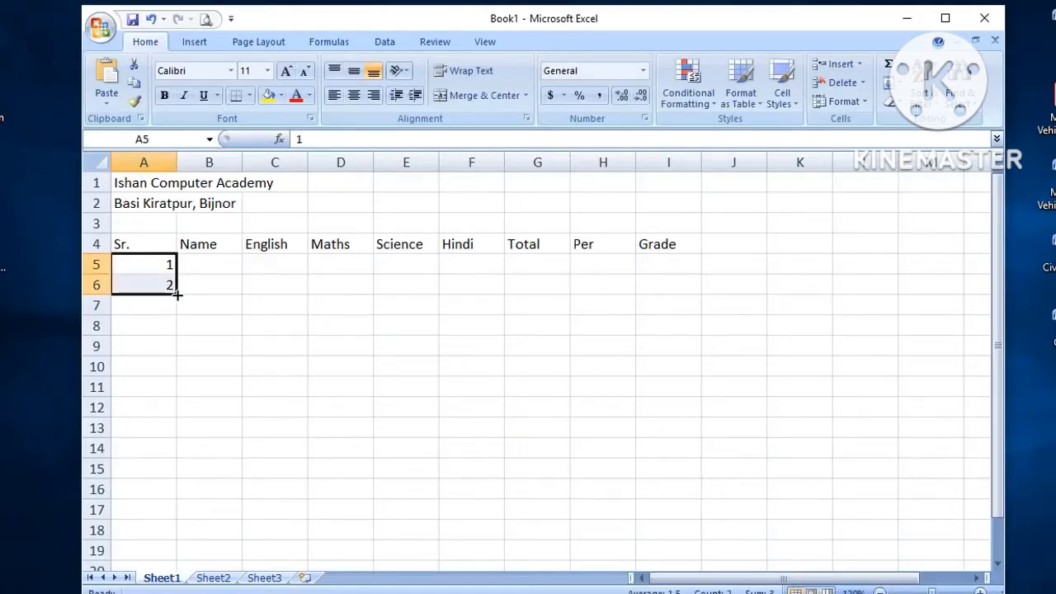
drag(177, 294, 172, 452)
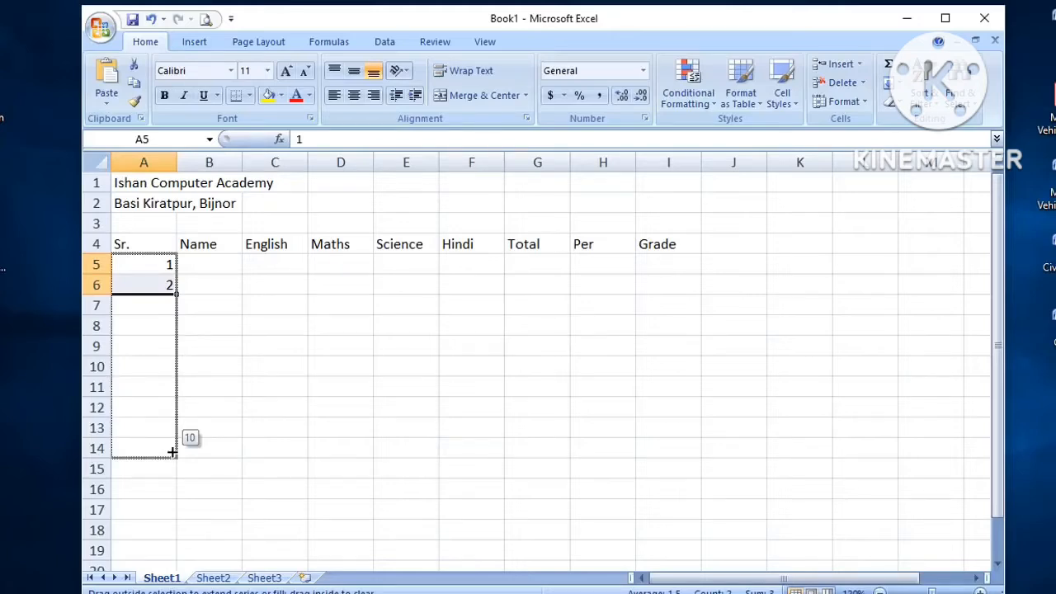
drag(172, 452, 172, 452)
Enter the first five students' names in the Name column, cells B5 to B9
click(228, 264)
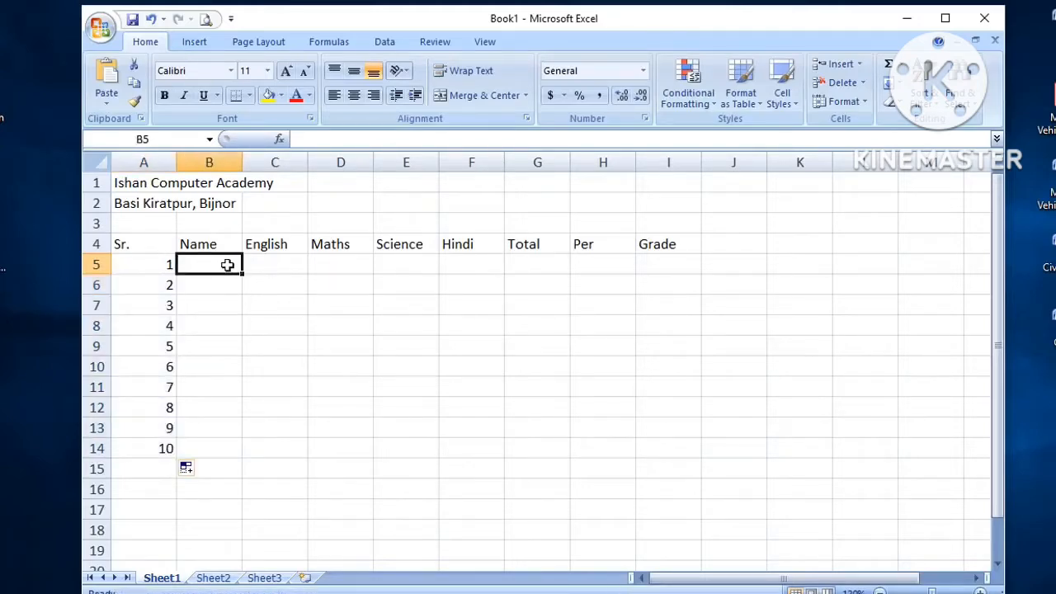
text(Arvind)
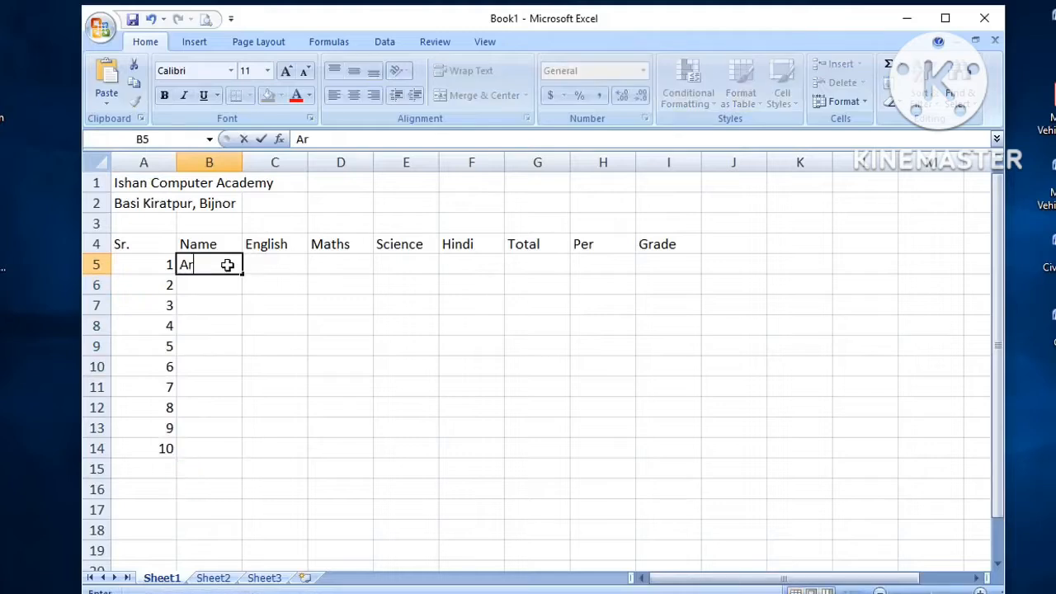
key(Return)
text(Sulabh)
key(Return)
text(Shubham)
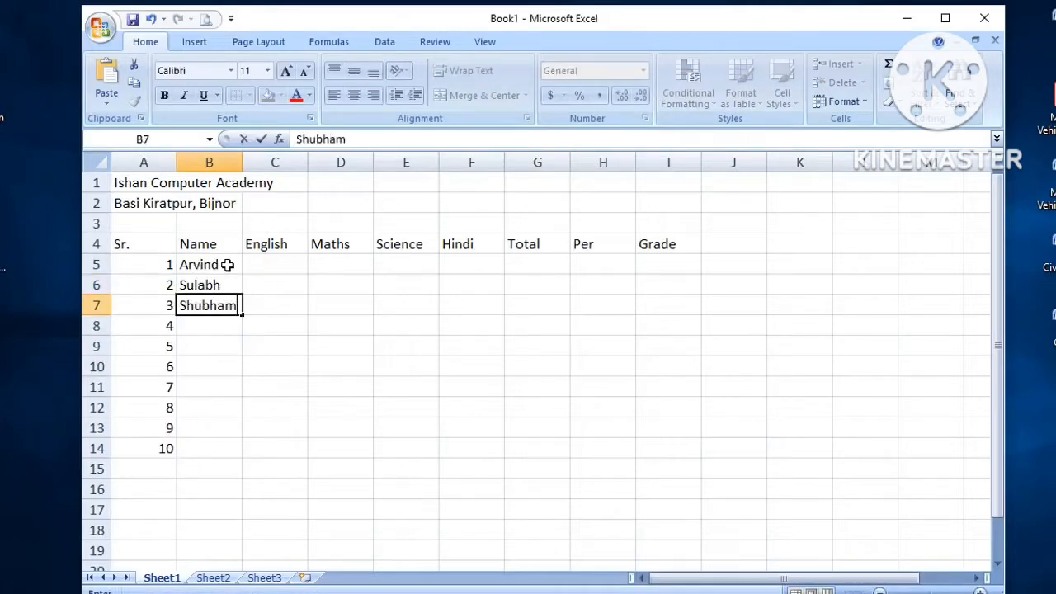
key(Return)
text(Ishan)
key(Return)
text(Akram)
key(Return)
Enter the remaining five students' names in cells B10 to B14
text(Sho)
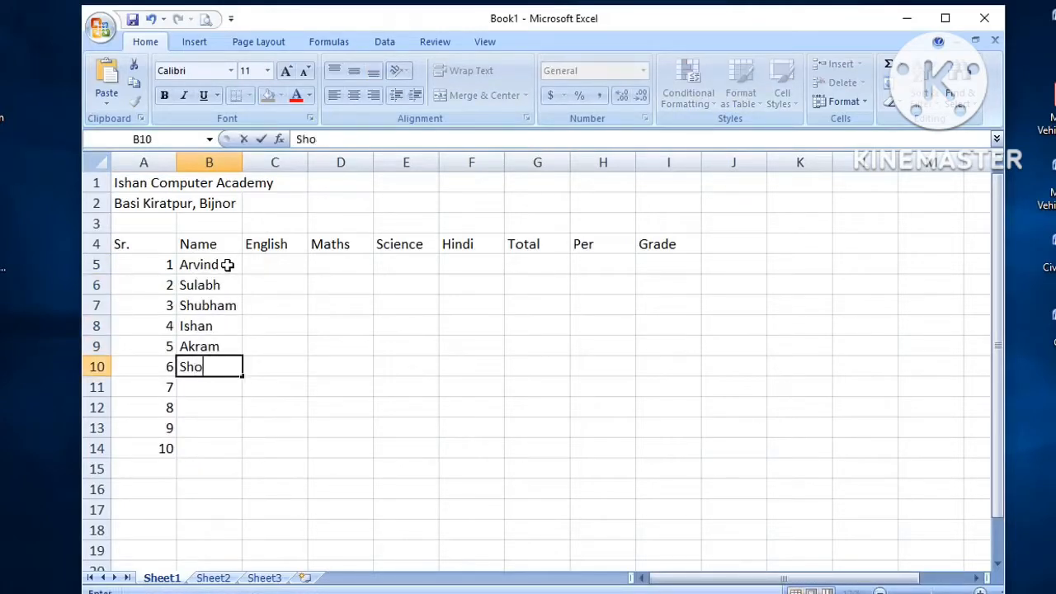
text(aib)
key(Return)
text(Khalid)
key(Return)
text(Majid)
key(Return)
text(Sajid)
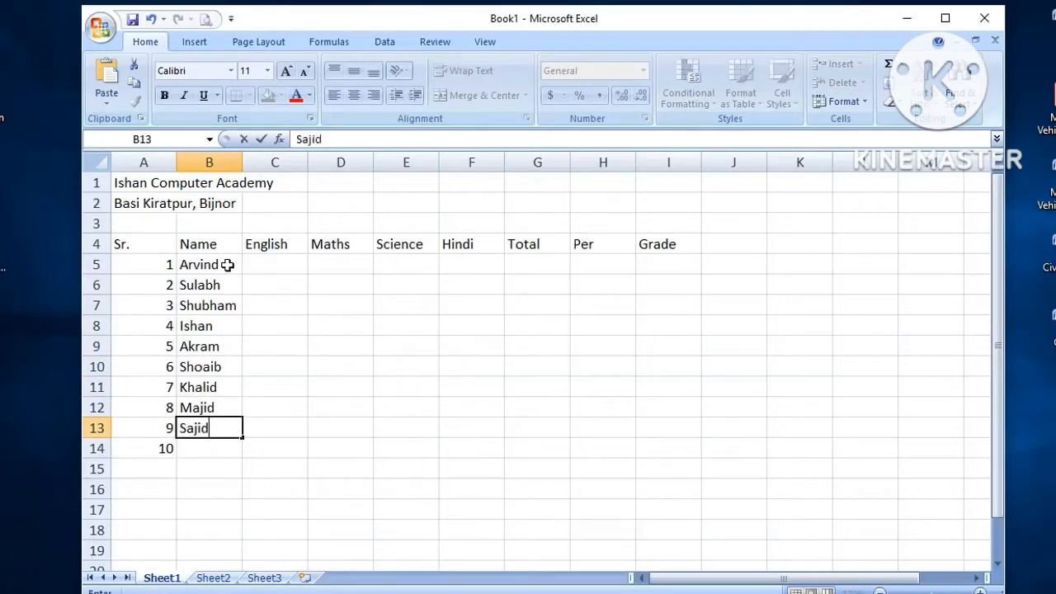
key(Return)
text(Gaurav)
key(ctrl+Return)
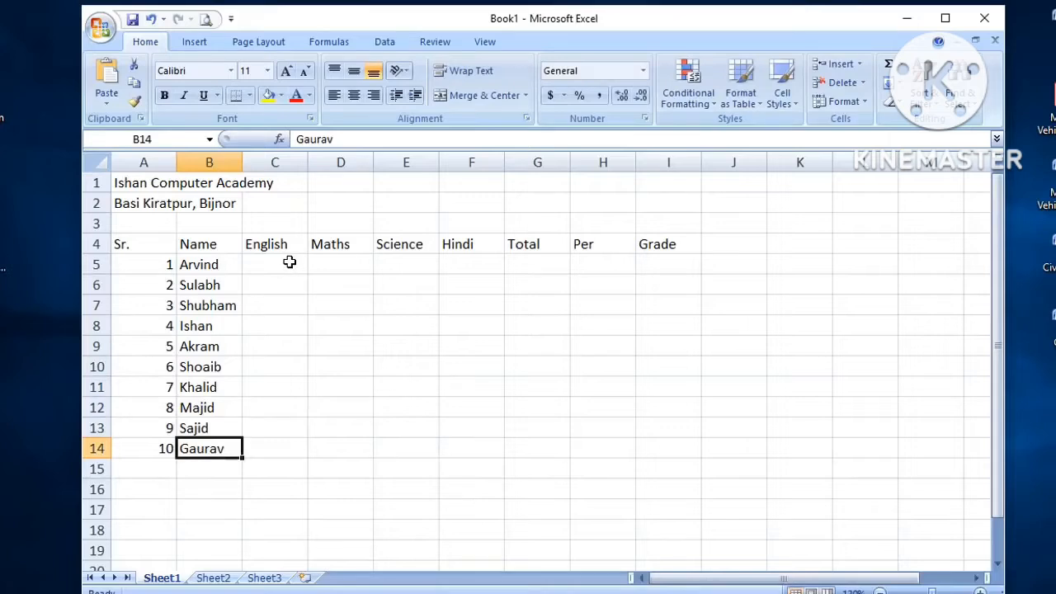
Enter the first student's marks in row 5: English 65, Maths 65, Science 40 and Hindi 80
click(289, 261)
text(65)
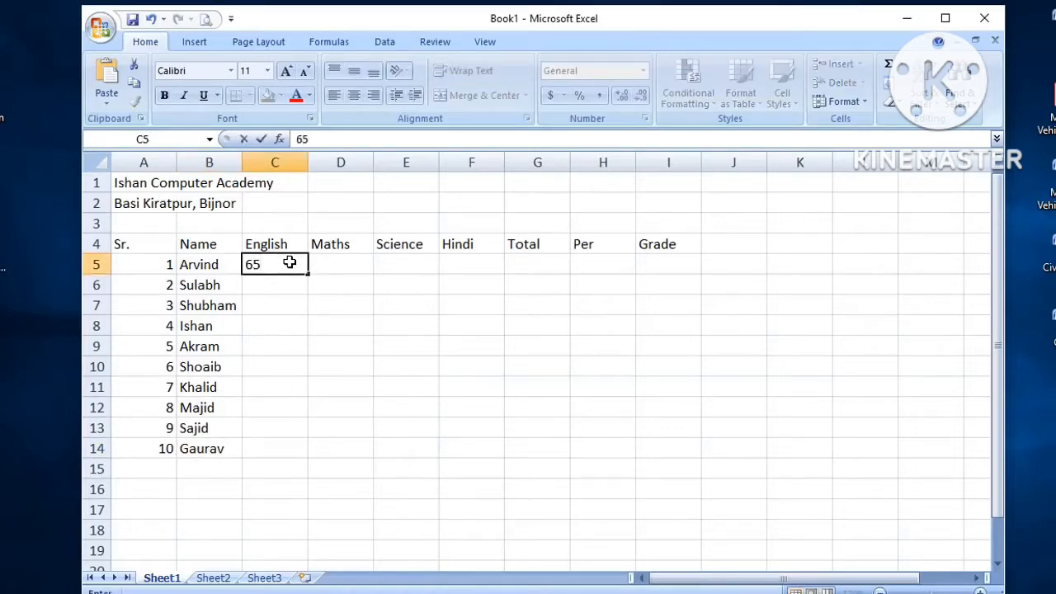
key(Tab)
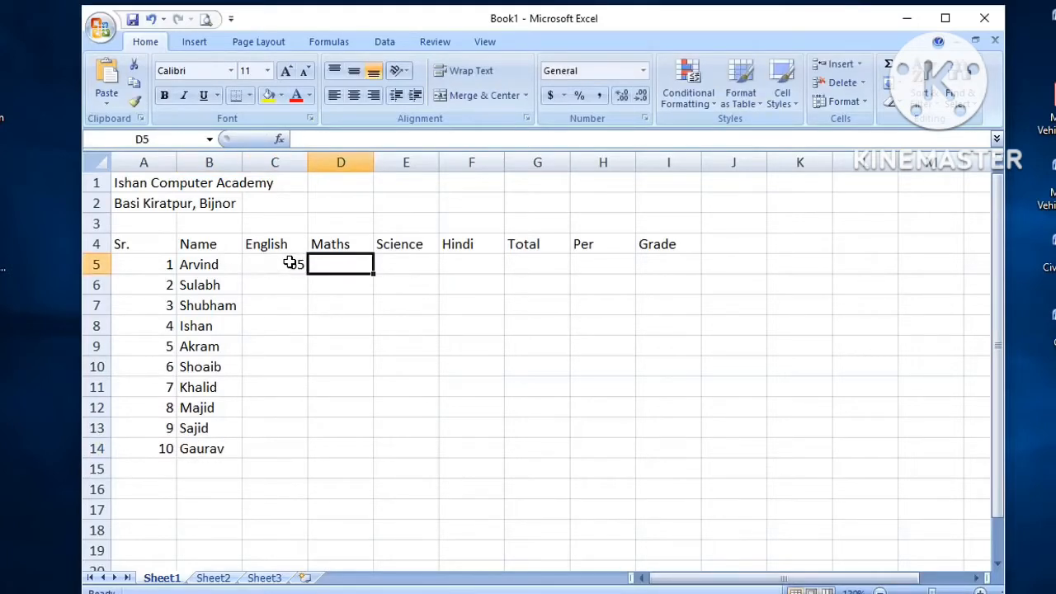
text(65)
key(Tab)
text(40)
key(Tab)
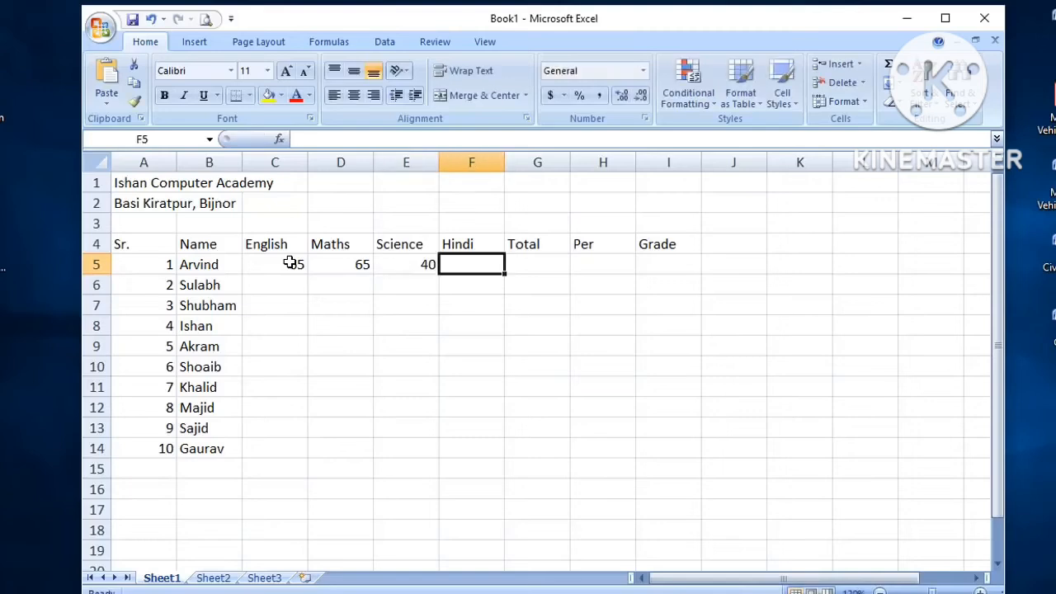
text(80)
key(Tab)
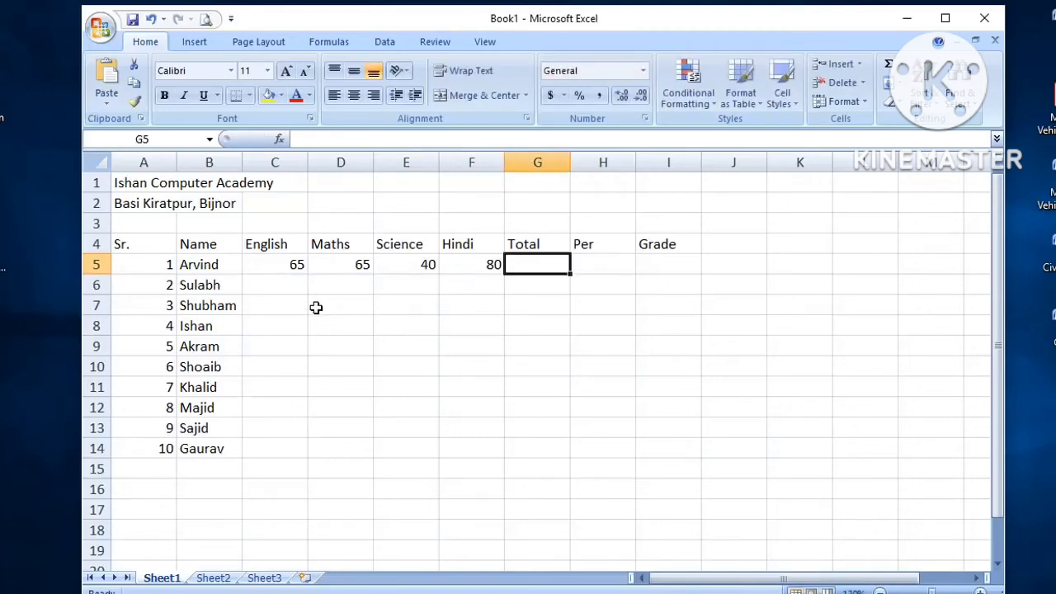
Enter the remaining English marks 45, 48, 68, 40, 19, 58, 46, 39 and 30 in C6:C14
click(306, 287)
text(45)
key(Return)
text(48)
key(Return)
text(68)
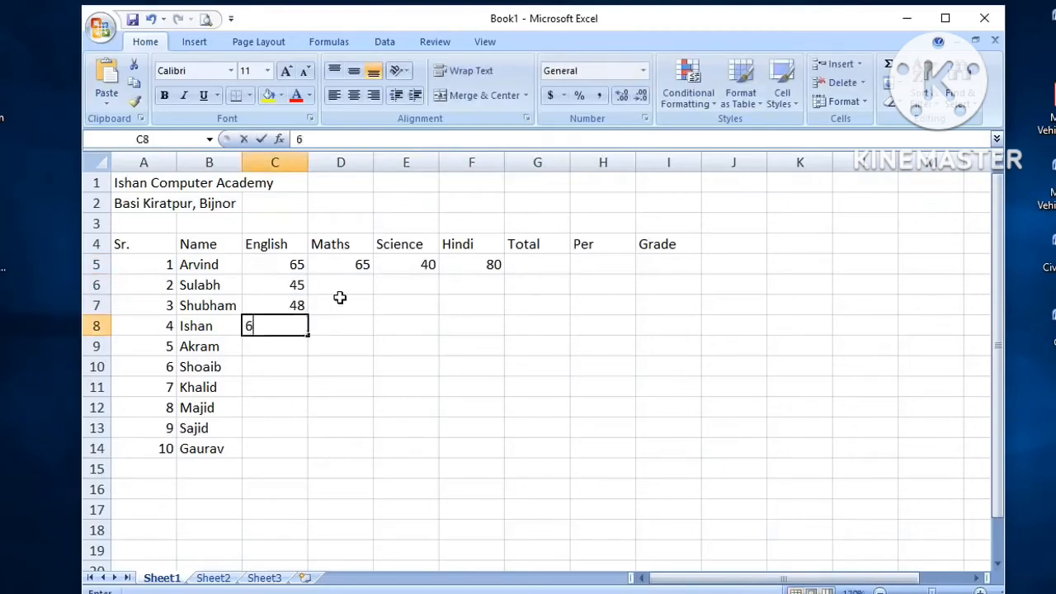
key(Return)
text(40 19)
key(Return)
text(58)
key(Return)
text(46)
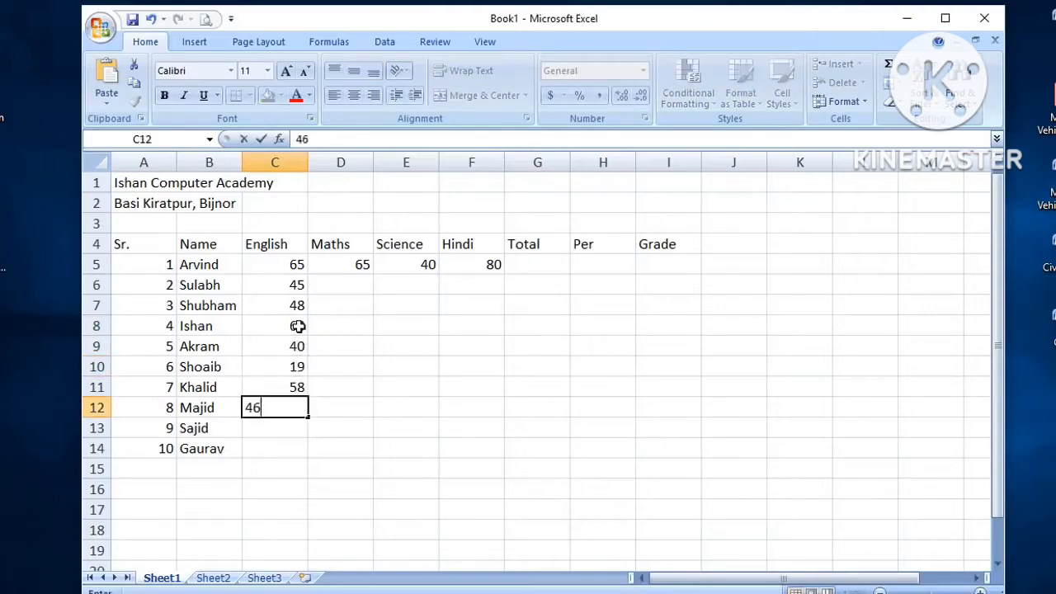
key(Return)
text(39 30)
Enter the remaining Maths marks 45, 65, 48, 15, 65, 48, 39, 28 and 25 in D6:D14
click(341, 284)
text(45 65 48 15 6)
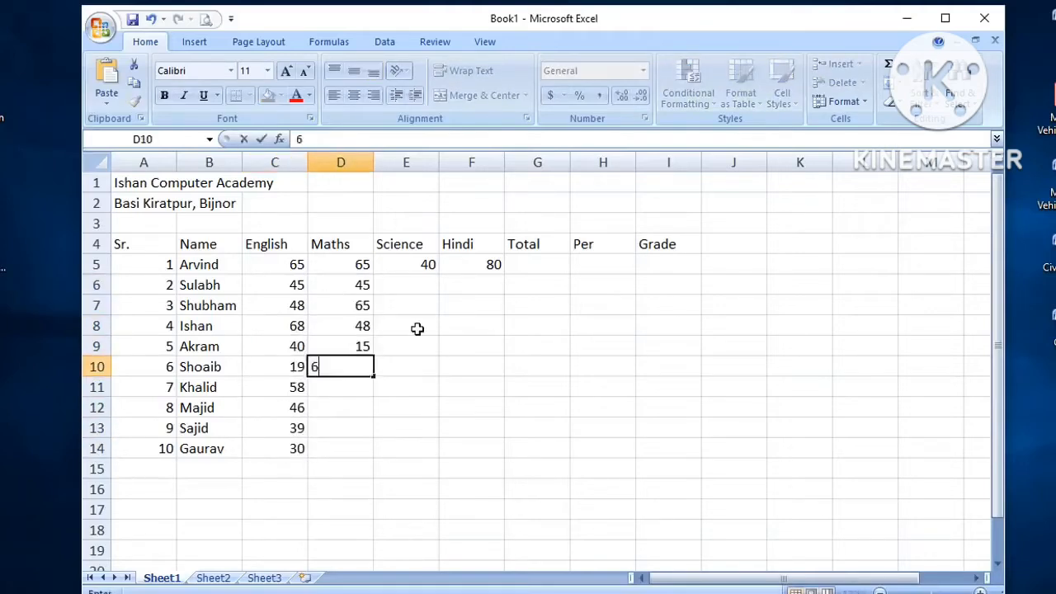
text(5 48 39 28 25)
Enter the remaining Science marks 65, 48, 14, 65, 18, 19, 20, 65 and 30 in E6:E14
click(436, 285)
text(65 )
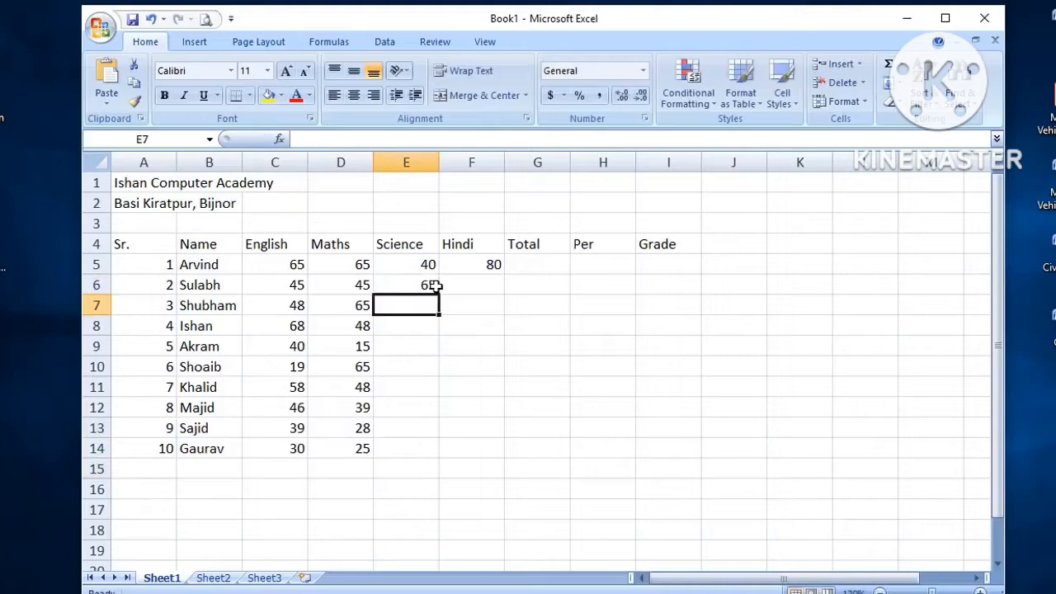
text(48 14)
key(Return)
text(65 18 19 20 65 30)
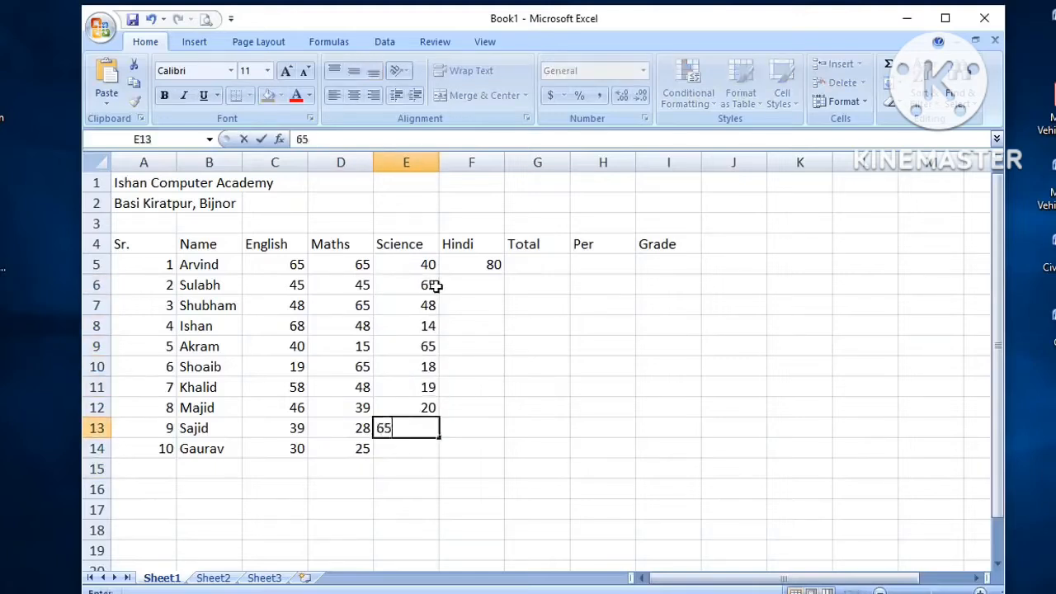
Enter the remaining Hindi marks 45, 48, 65, 15, 32, 18, 65, 18 and 65 in F6:F14
click(478, 264)
key(Return)
text(45 48 65 15 32 18 65 18 6)
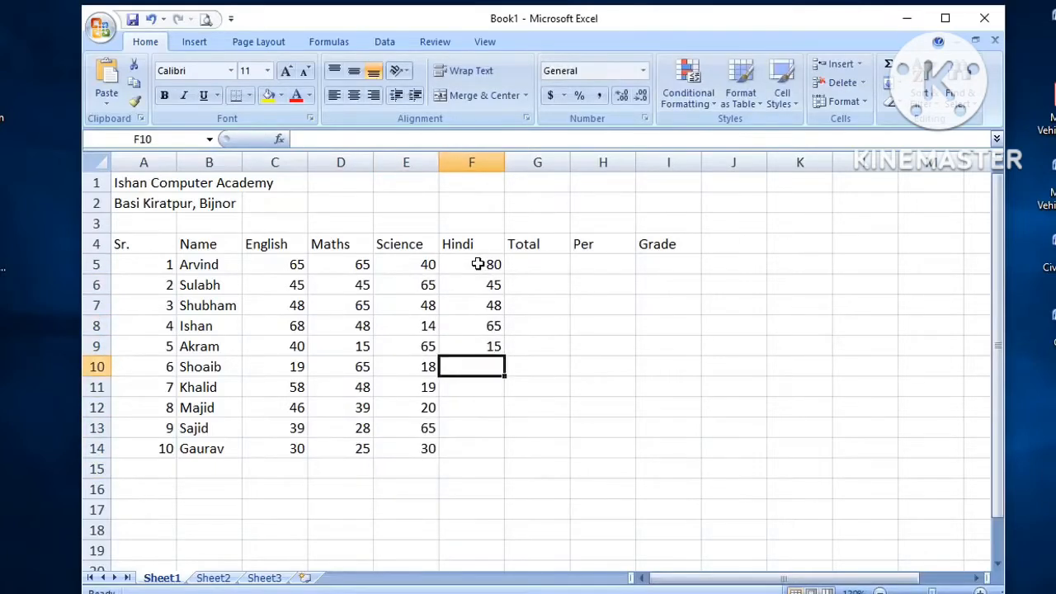
text(5)
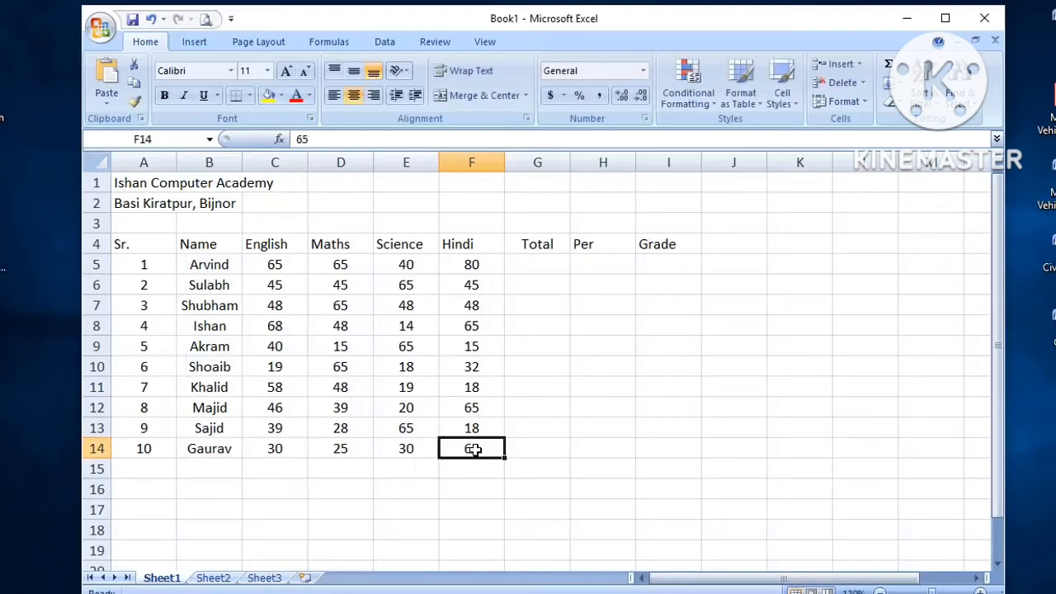
Try totalling the first student's marks in G5 with AutoSum, fill the total down to G14, and clear the results
click(537, 264)
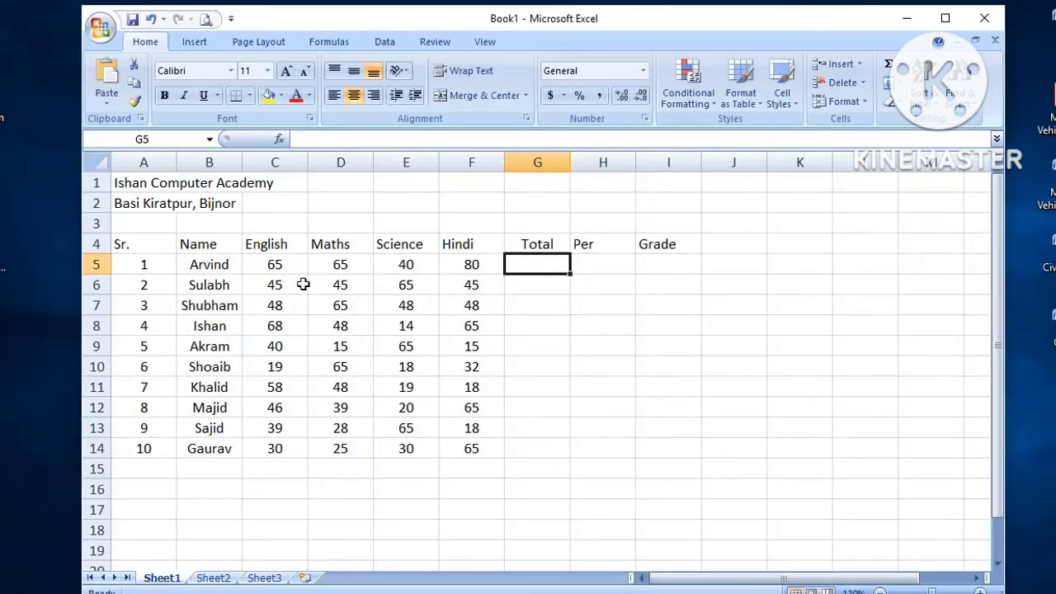
drag(278, 264, 535, 269)
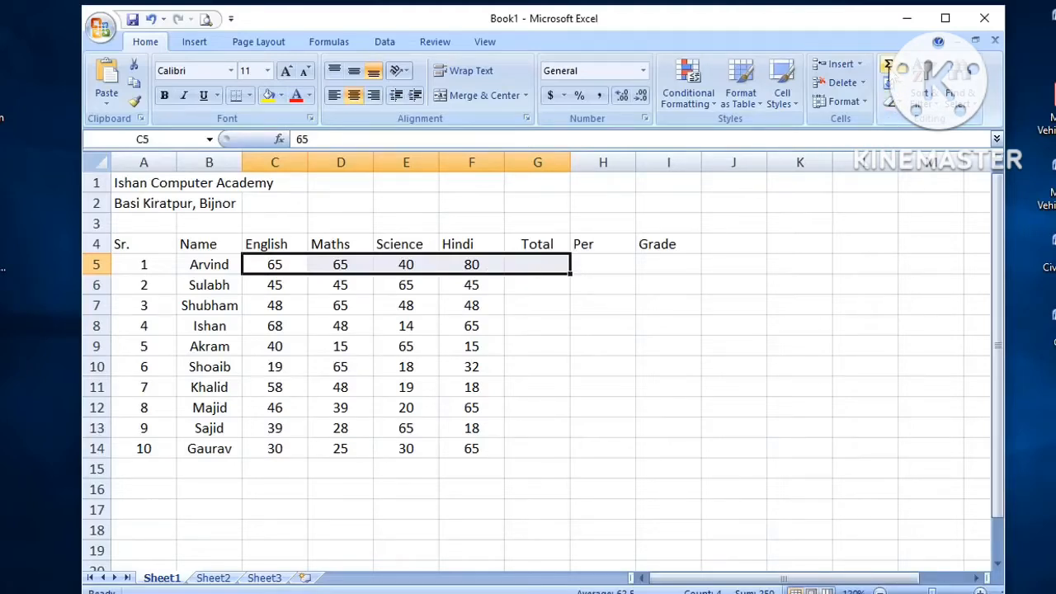
click(888, 65)
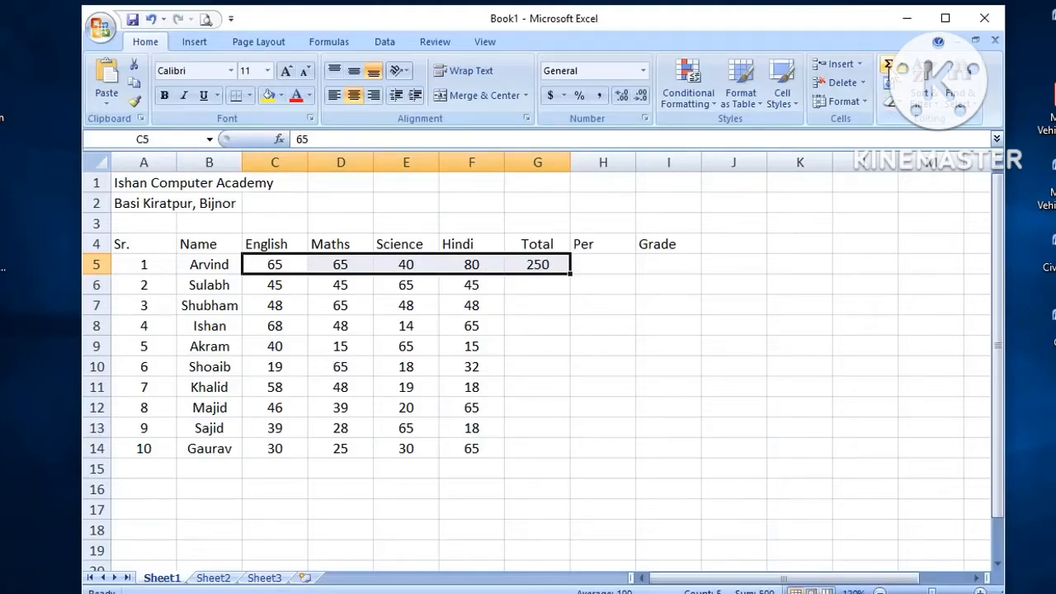
click(548, 265)
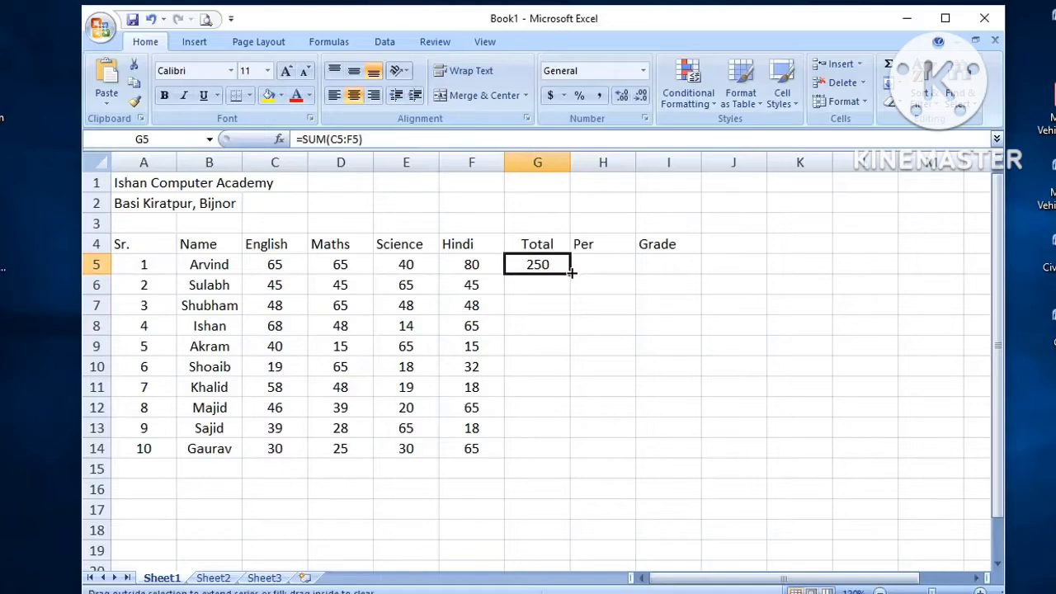
drag(572, 272, 577, 451)
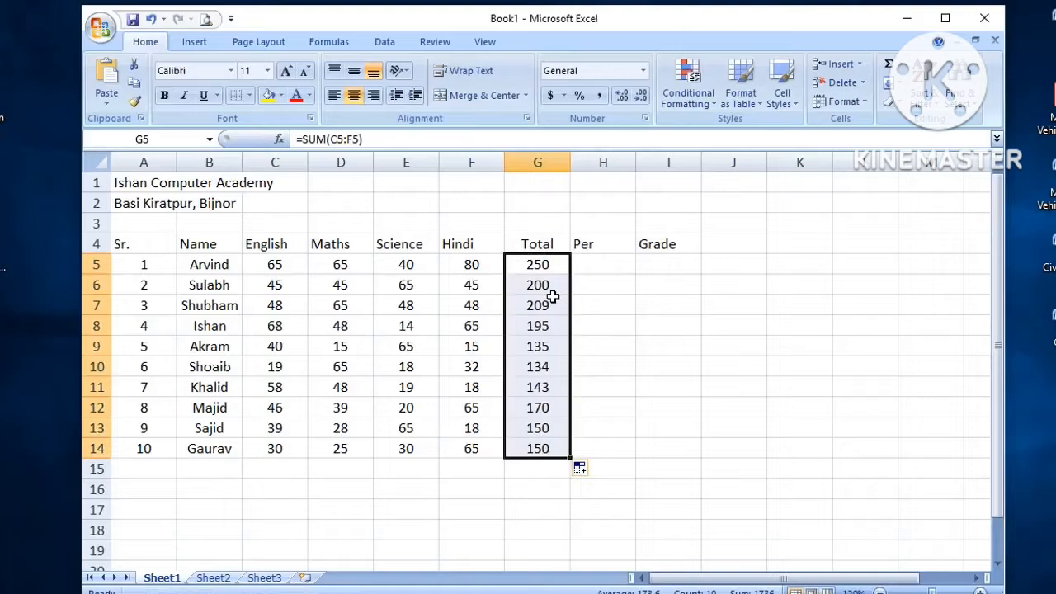
key(Delete)
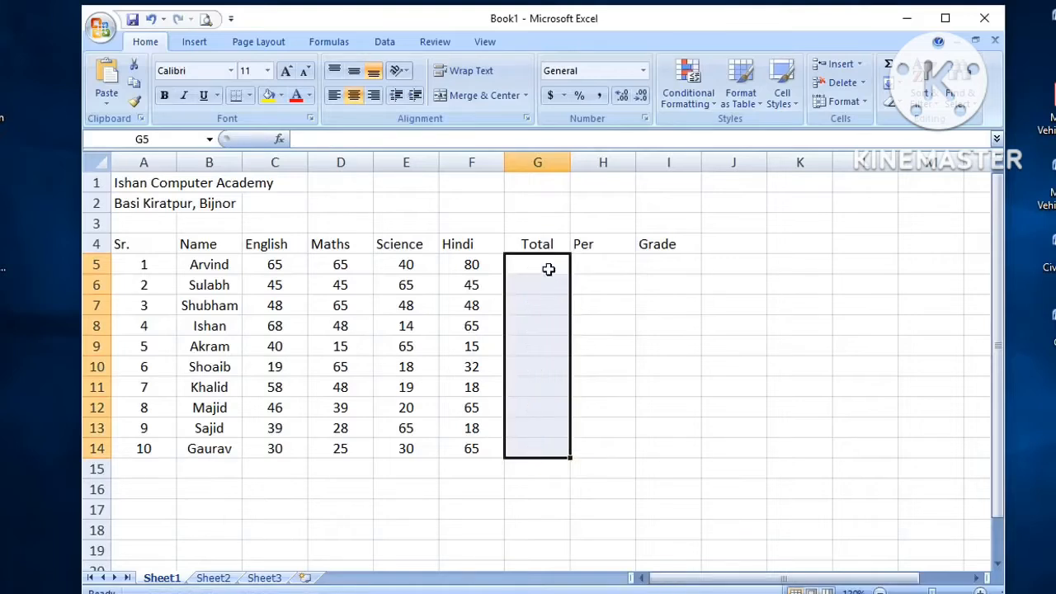
Enter =SUM(C5:F5) as the first student's total in G5 and fill the formula down to G14
click(548, 268)
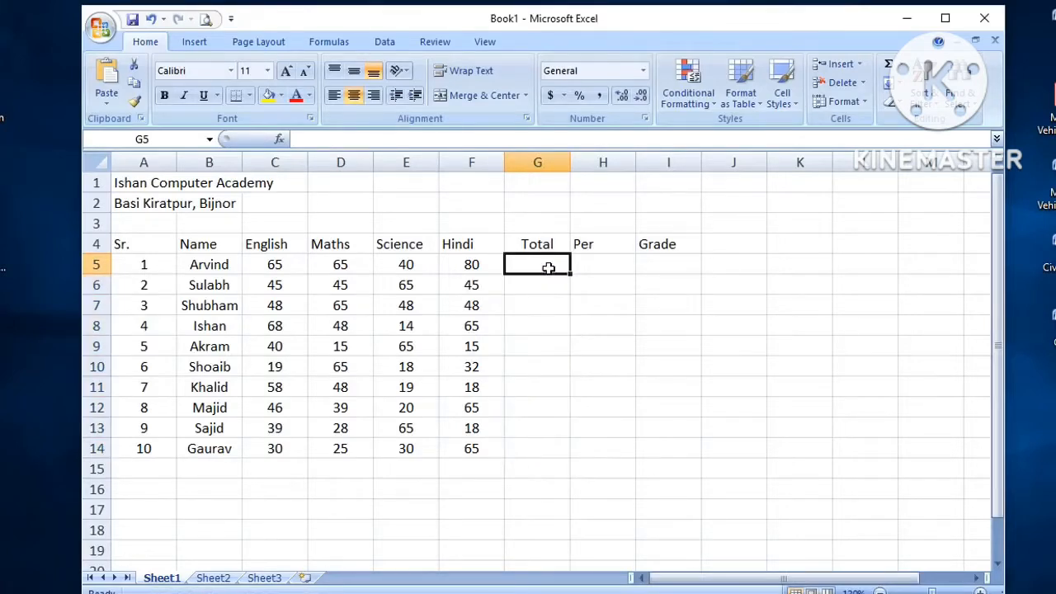
text(=sum)
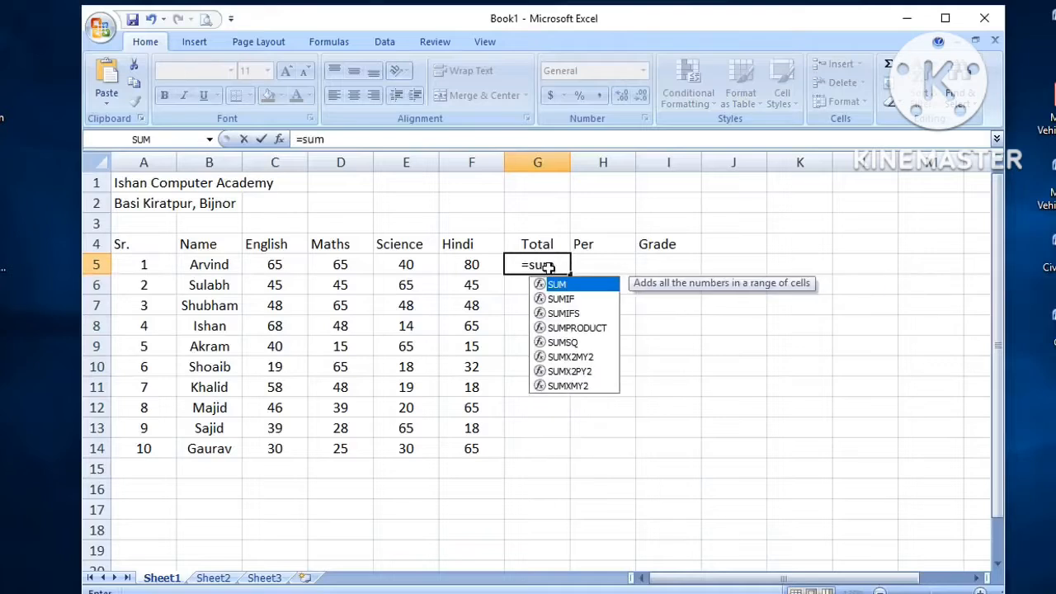
double_click(556, 284)
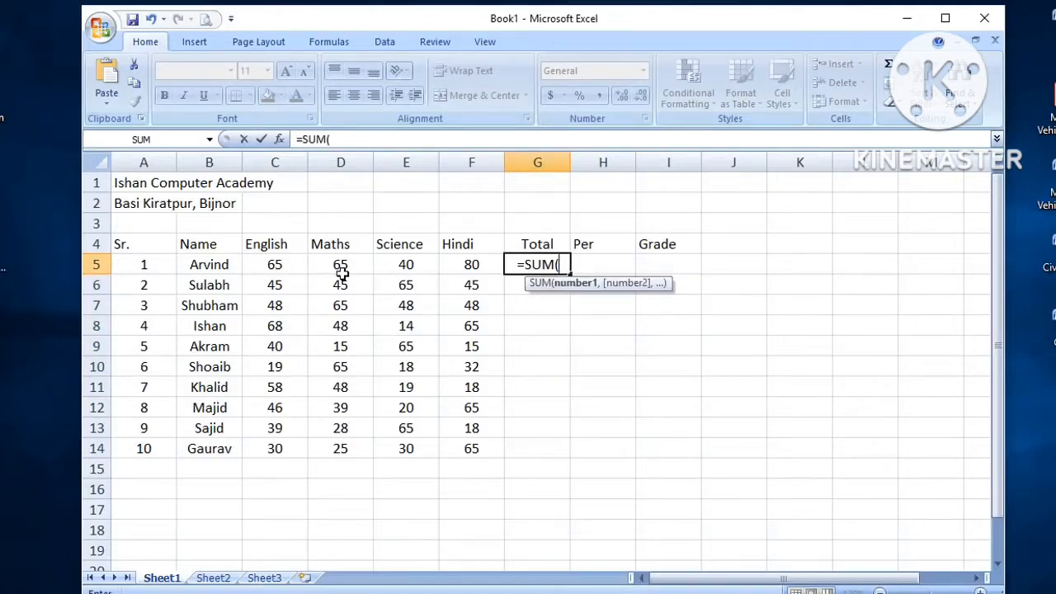
drag(280, 266, 457, 272)
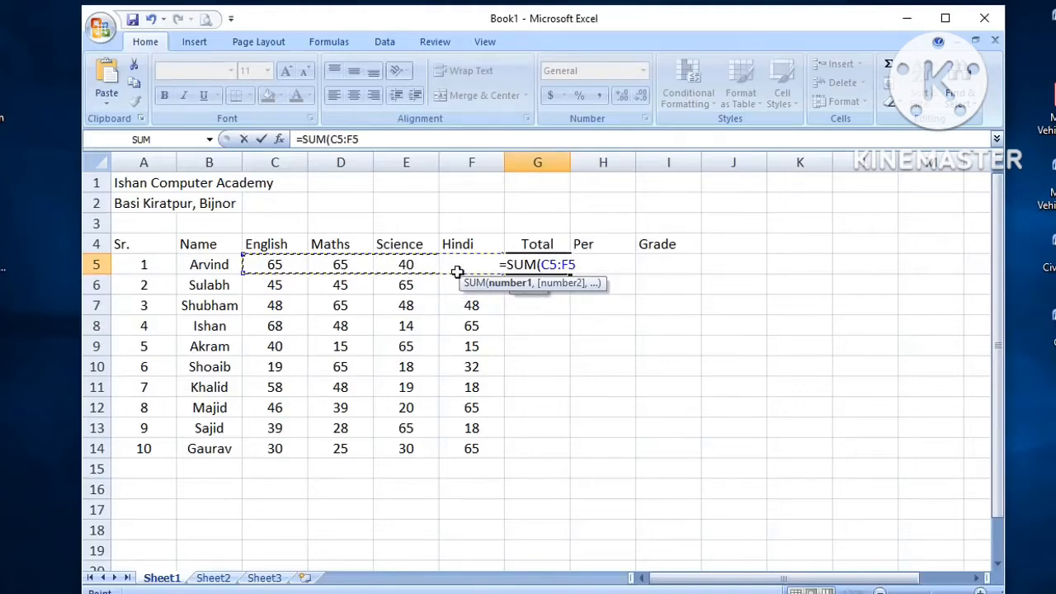
text())
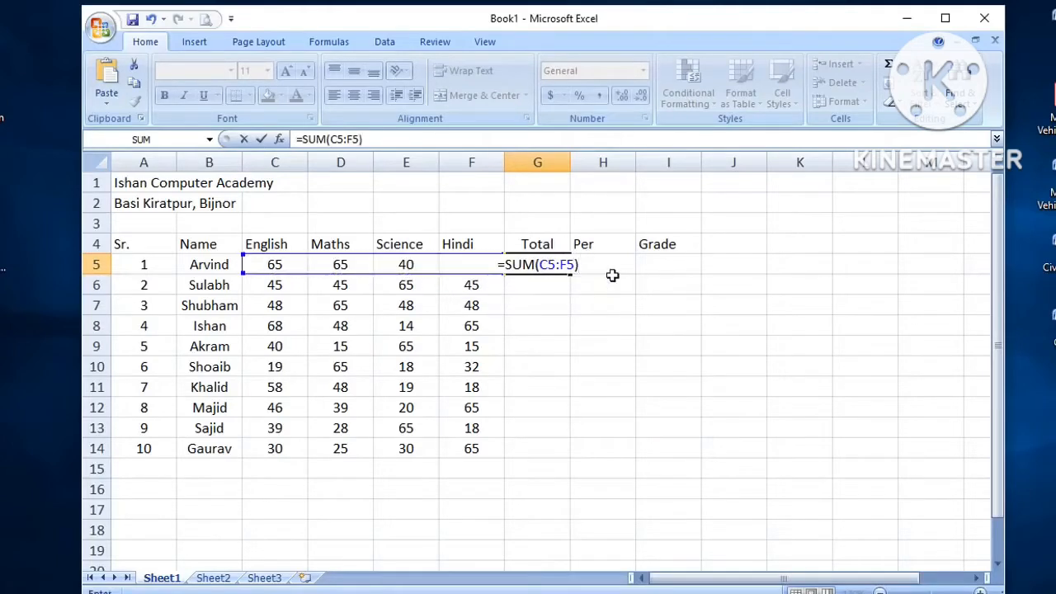
key(Return)
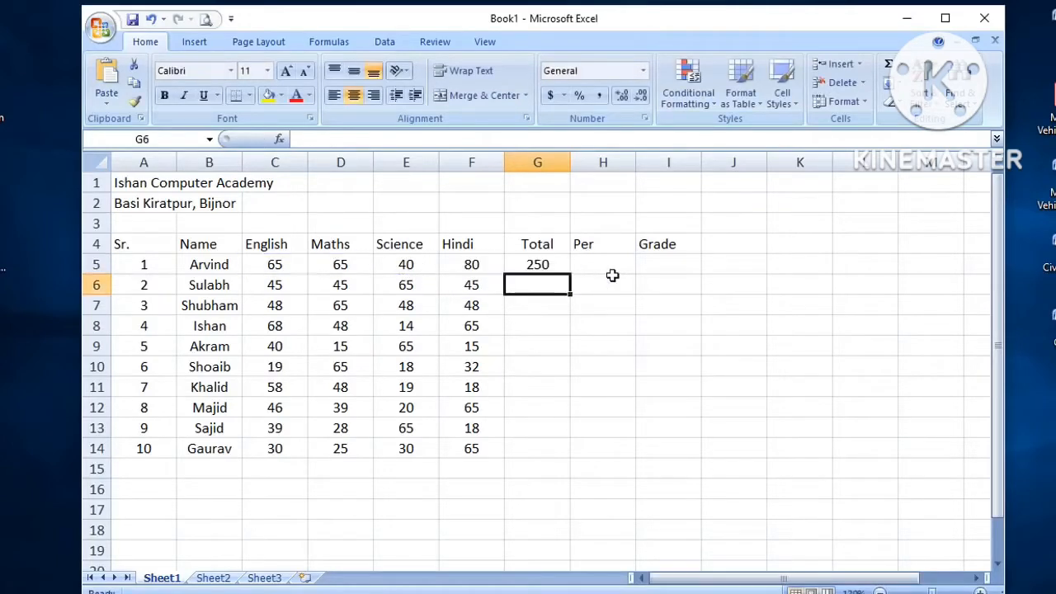
click(559, 264)
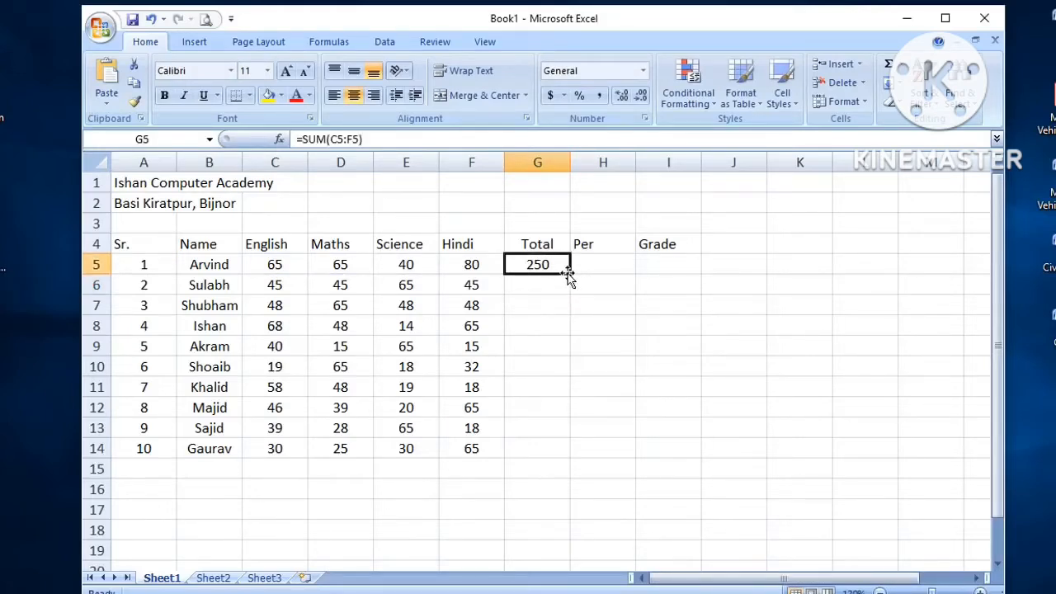
drag(569, 273, 565, 456)
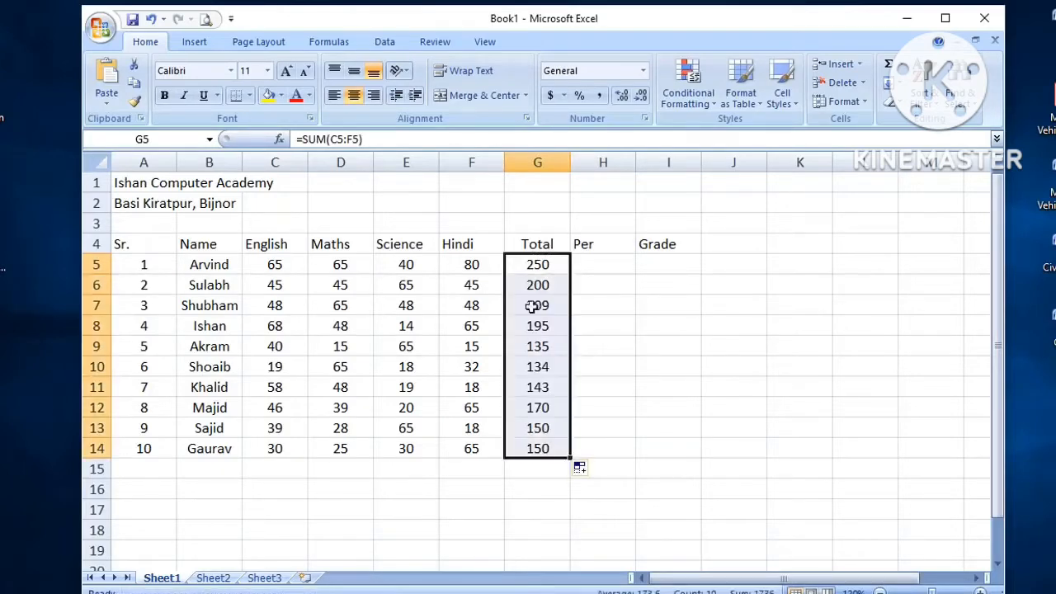
Enter the percentage formula =G5/400*100 for the first student in H5
click(615, 264)
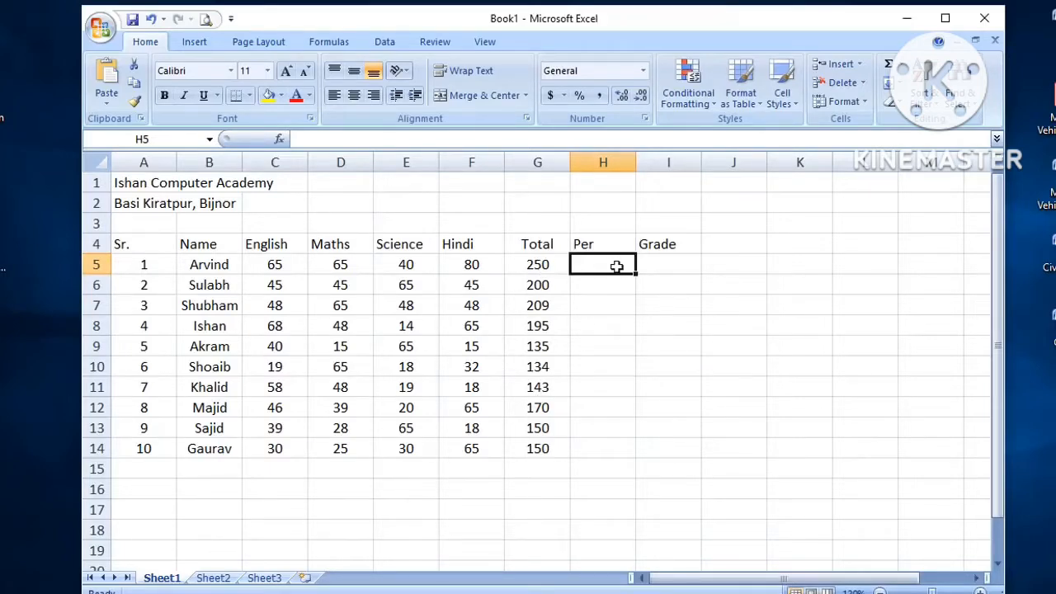
text(=)
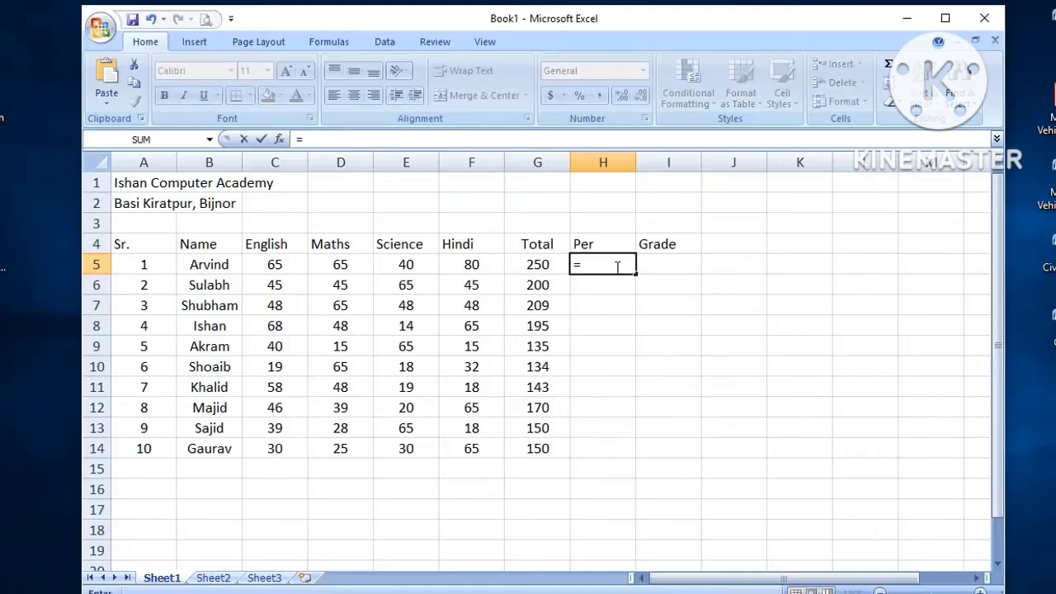
click(537, 265)
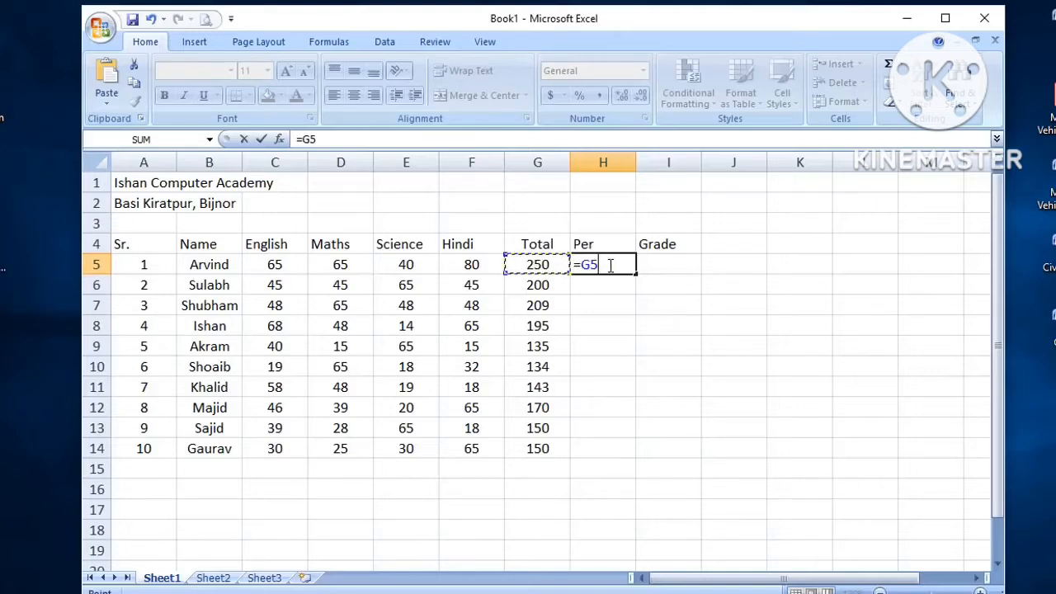
text(/)
text(400)
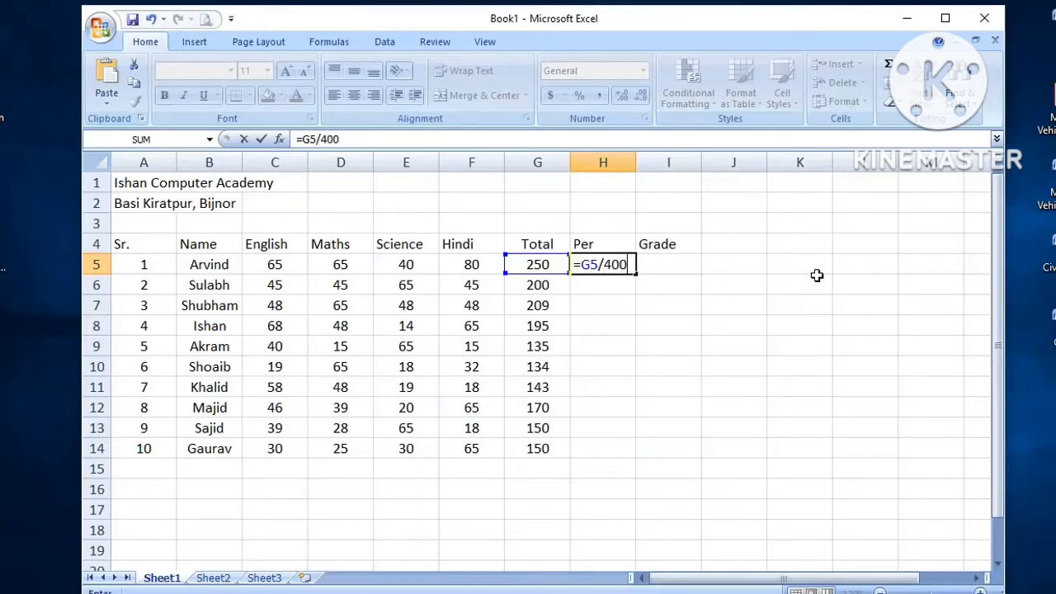
text(*100)
key(Return)
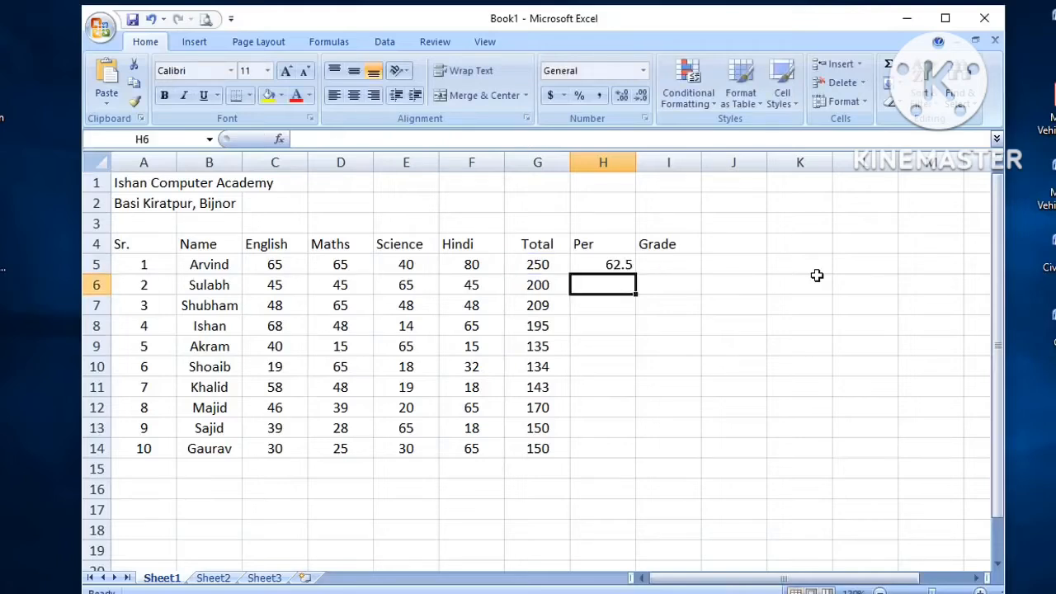
Centre the contents of the whole percentage column H
click(604, 263)
click(603, 162)
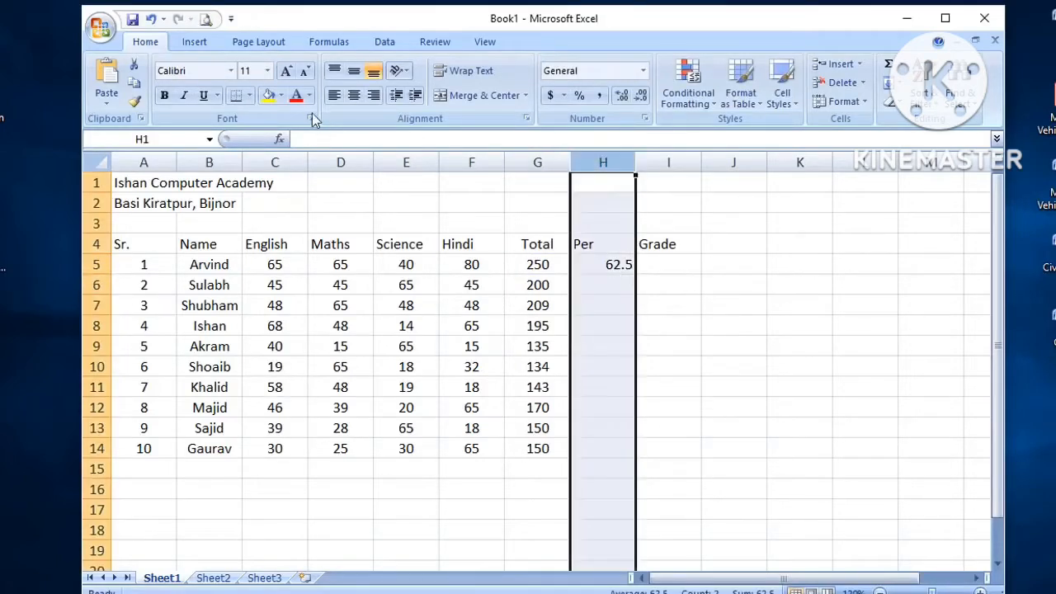
click(354, 95)
Fill the percentage formula from H5 down to H14 for all remaining students
click(603, 263)
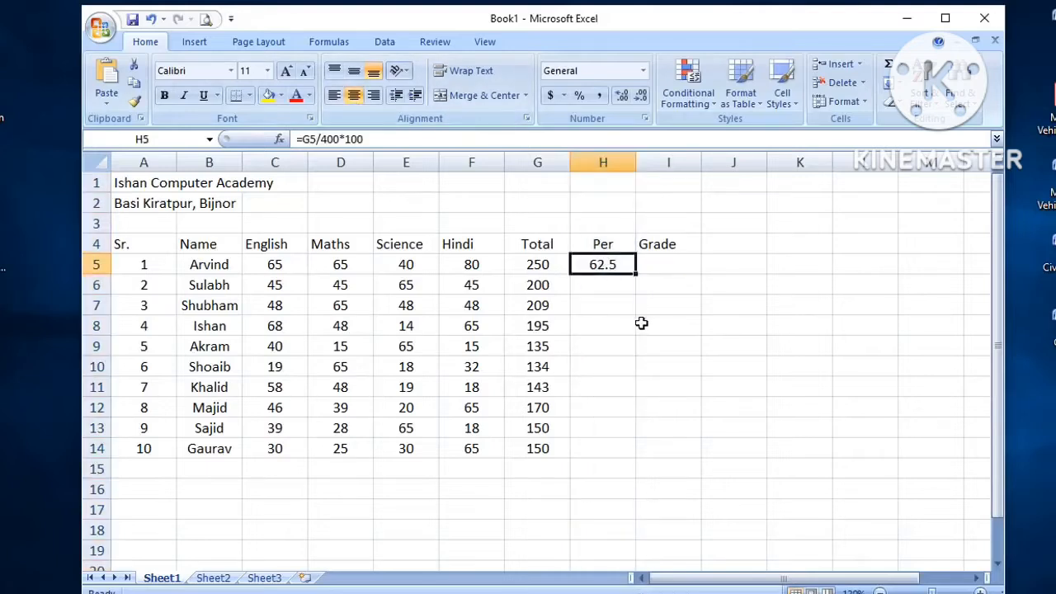
double_click(636, 274)
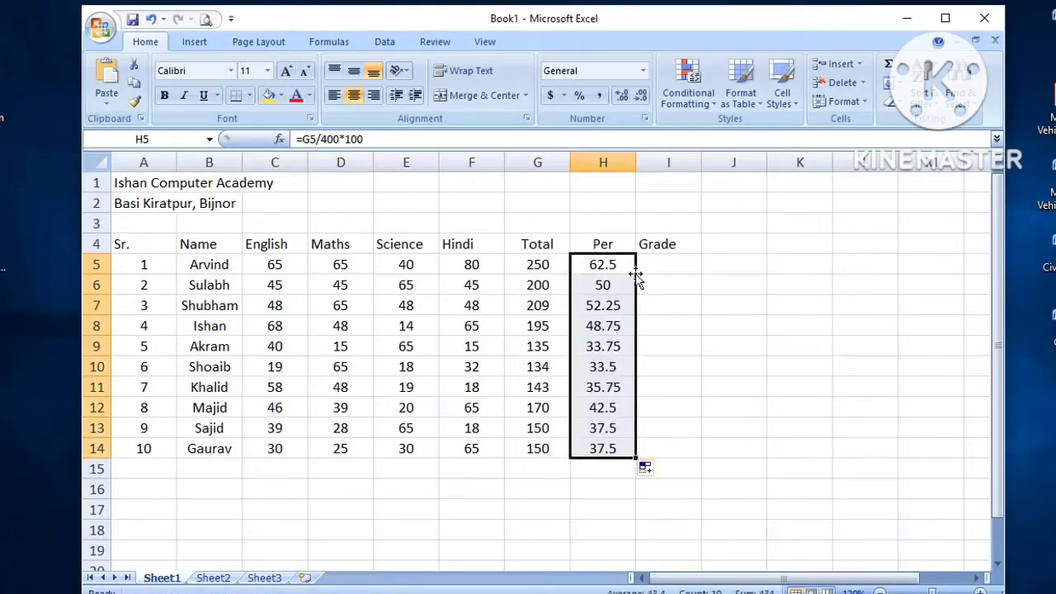
key(ctrl+z)
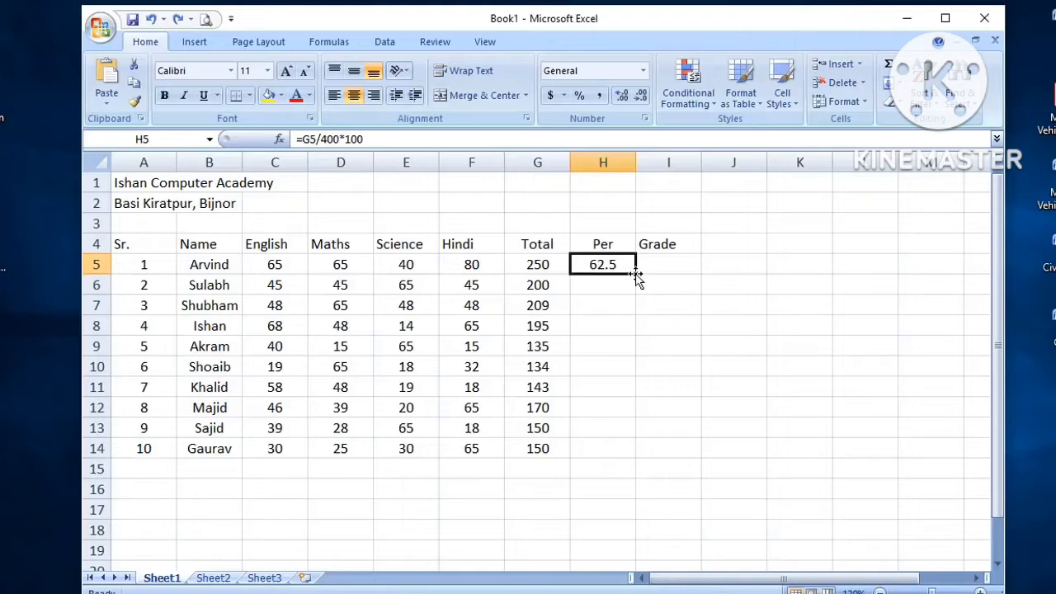
drag(636, 275, 637, 289)
drag(638, 380, 636, 455)
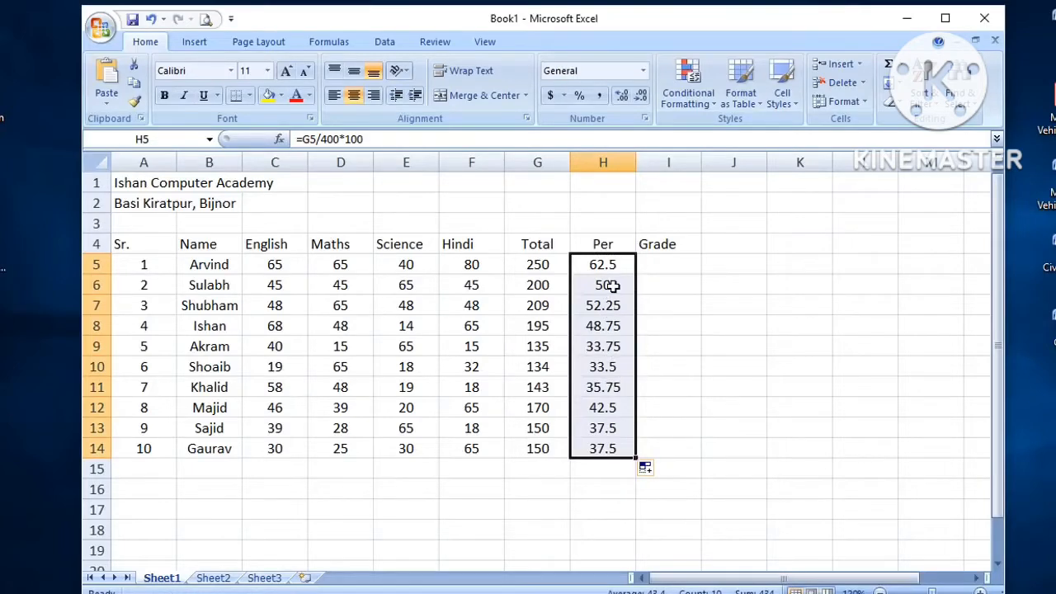
Note the comparison signs < in J5 and > in J6, beside the Grade column
click(674, 263)
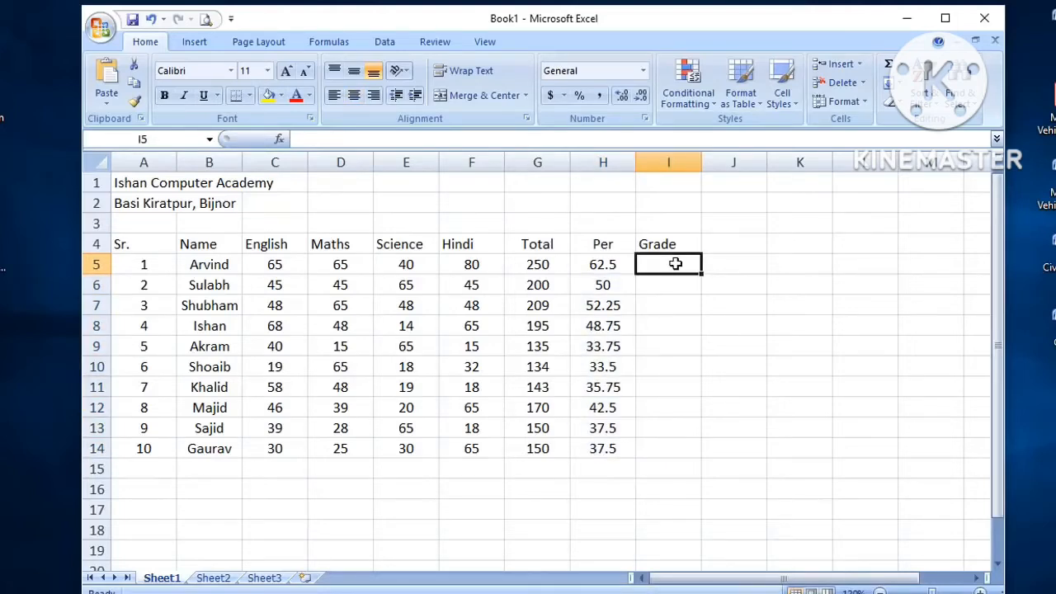
click(748, 262)
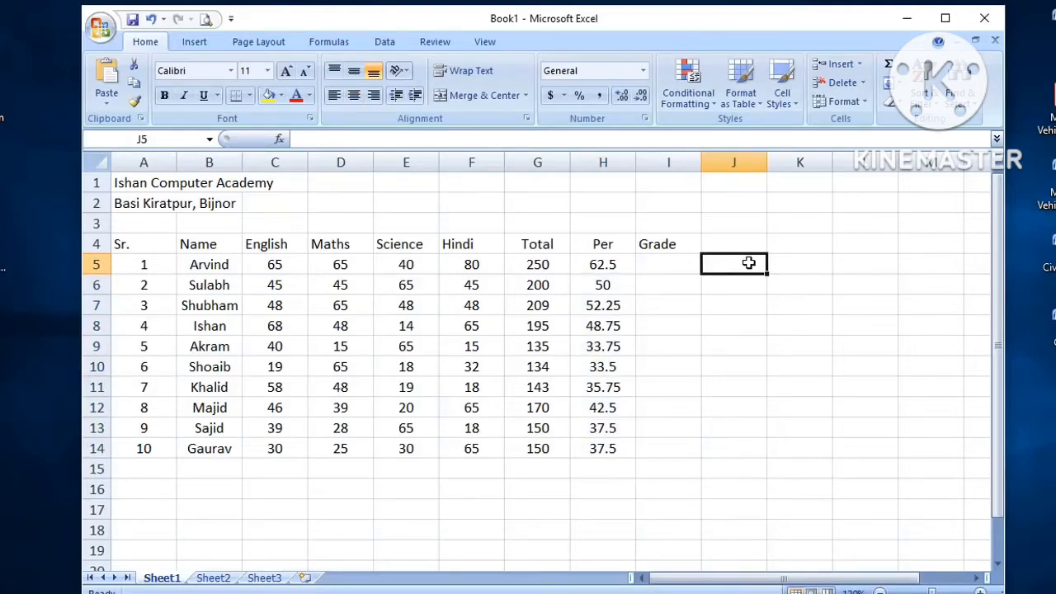
text(<)
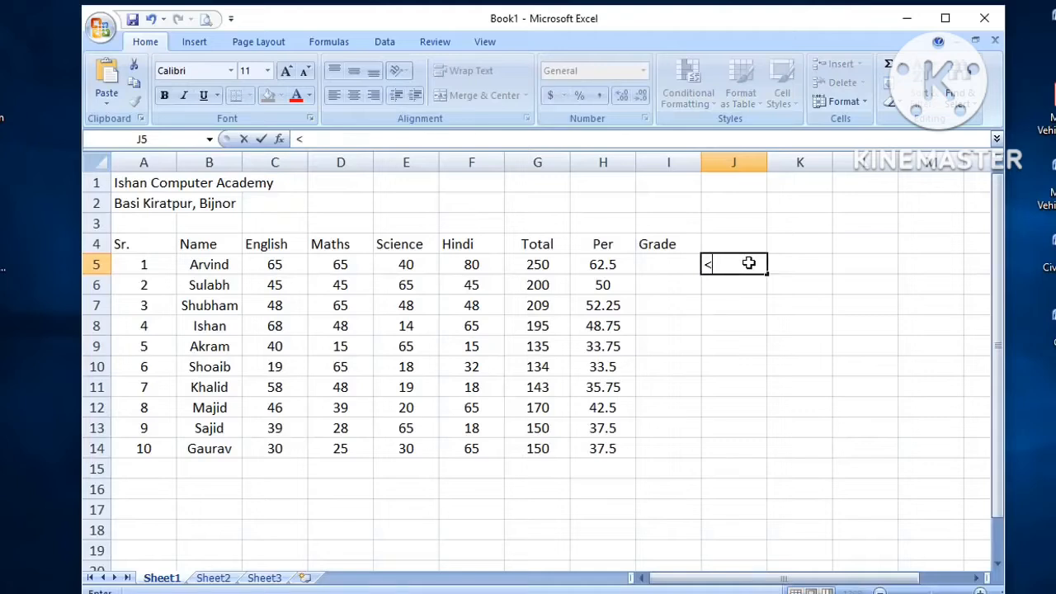
click(730, 286)
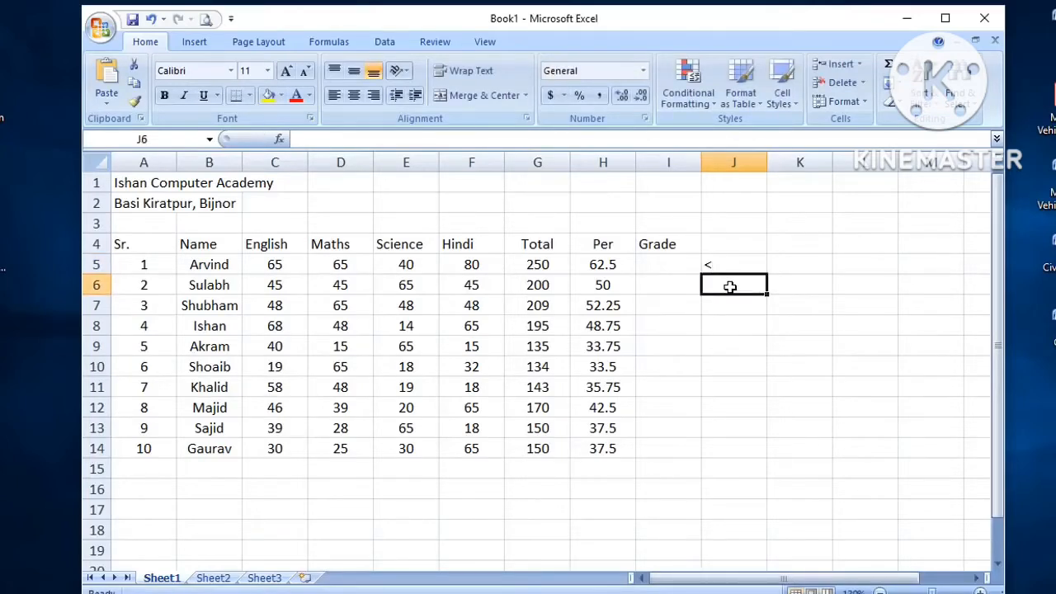
text(>)
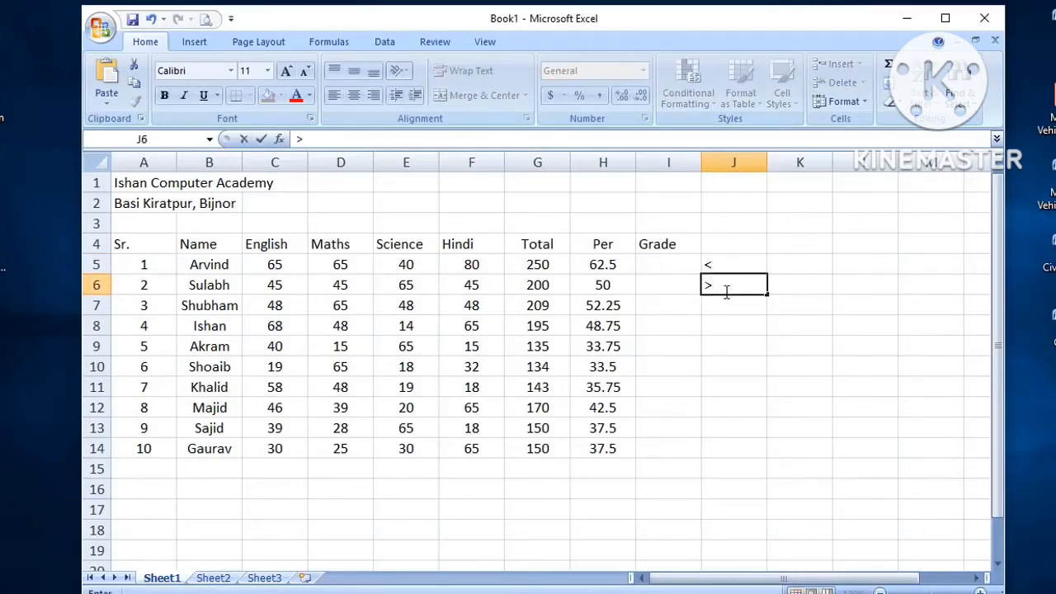
Enter the example conditions >80 in J7 and <70 in J8
click(734, 310)
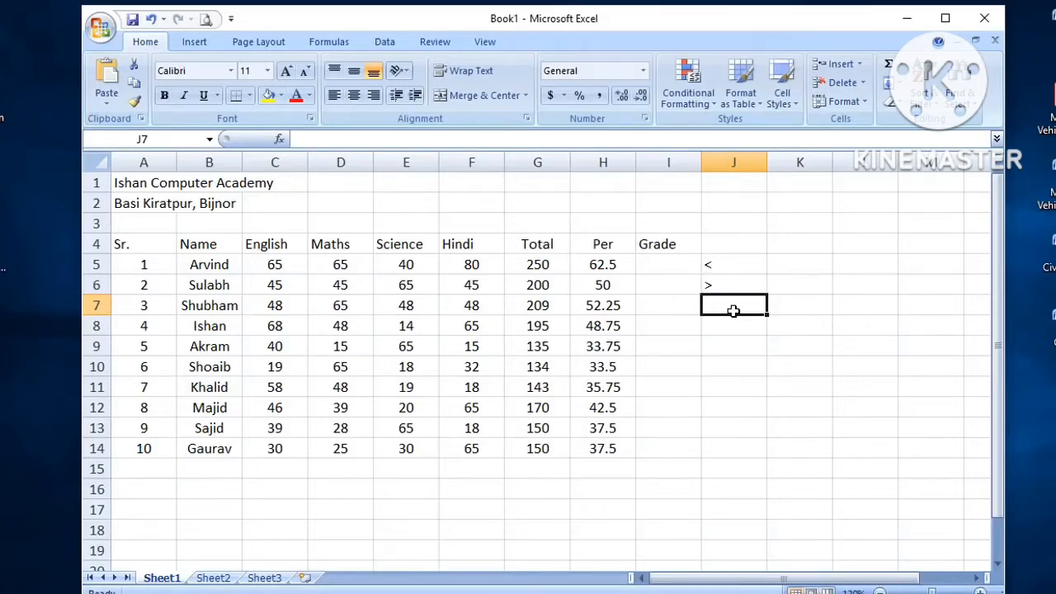
text(>)
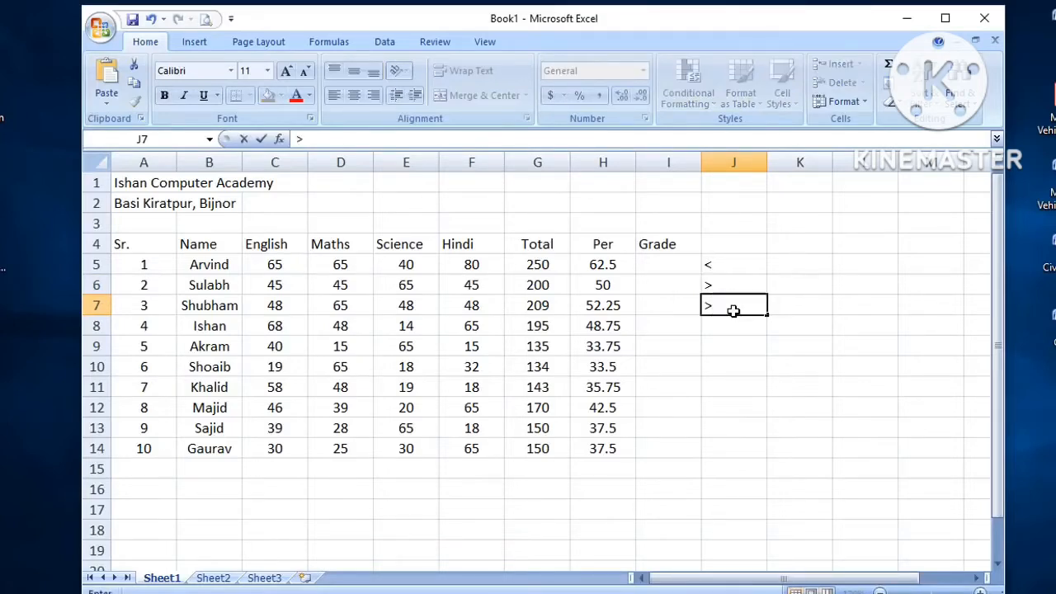
text(80)
key(ctrl+Return)
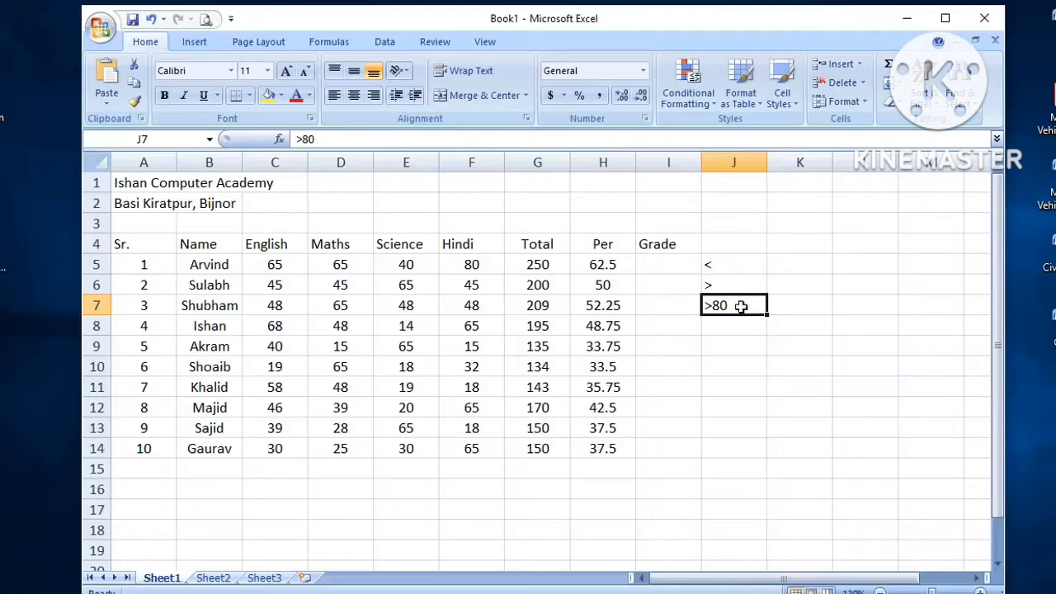
click(739, 328)
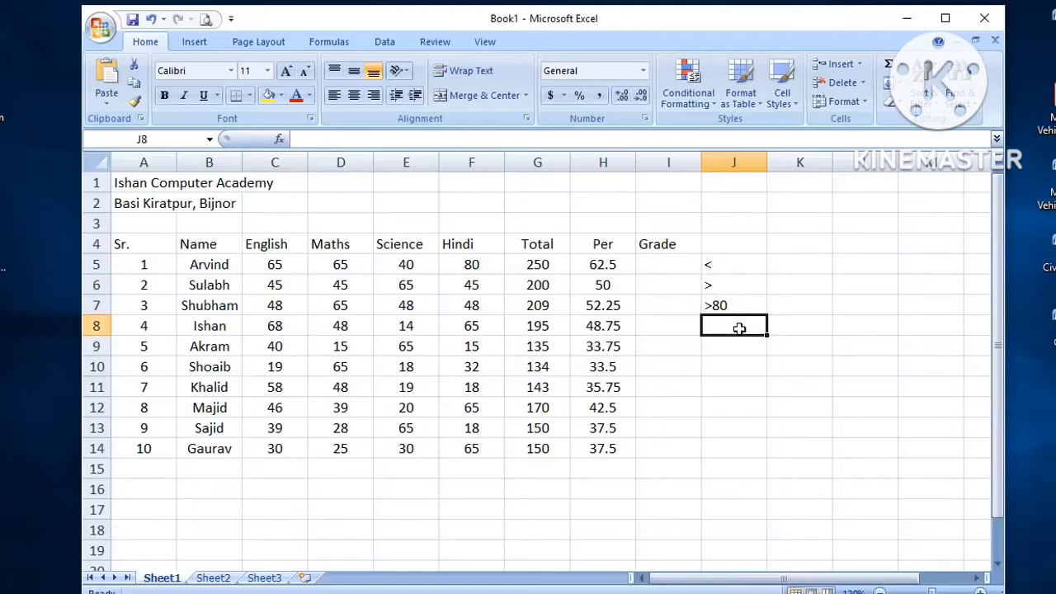
text(<70)
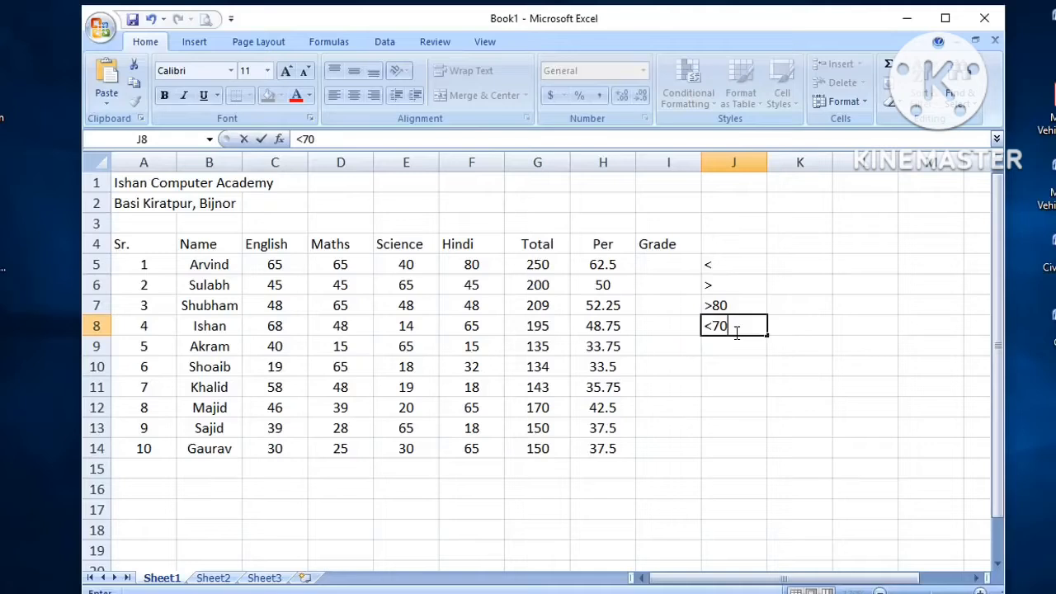
key(Return)
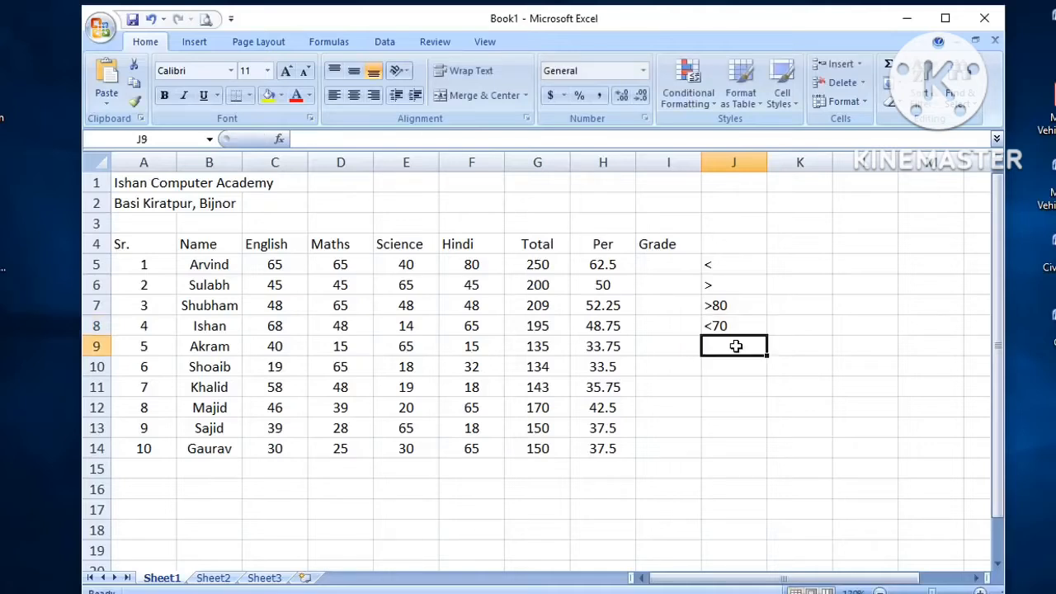
Enter the example conditions >=80 in J9, <=70 in J10 and =80 in J11
text(>)
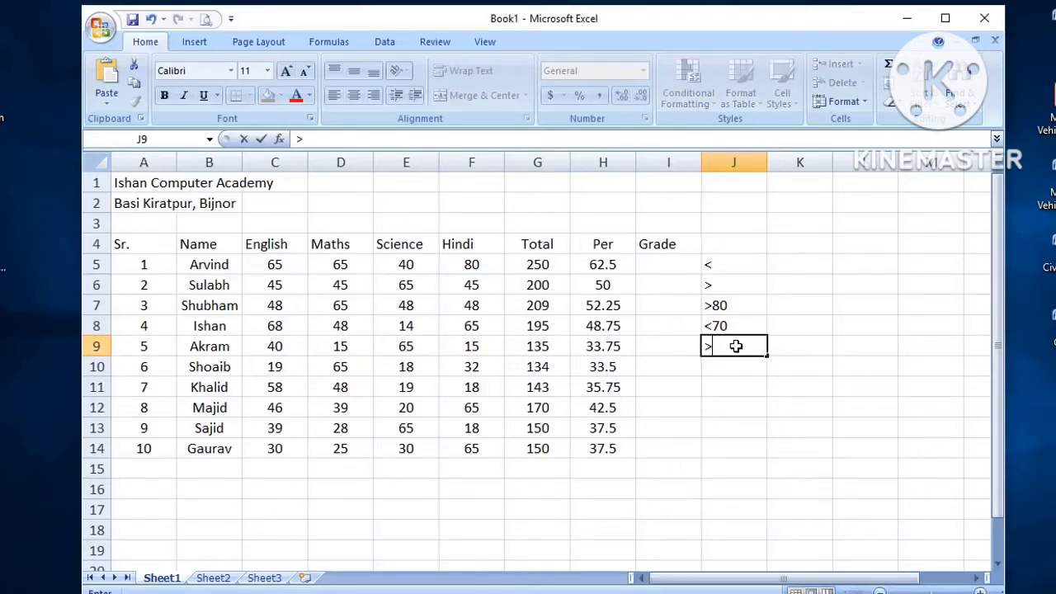
text(=80)
click(739, 371)
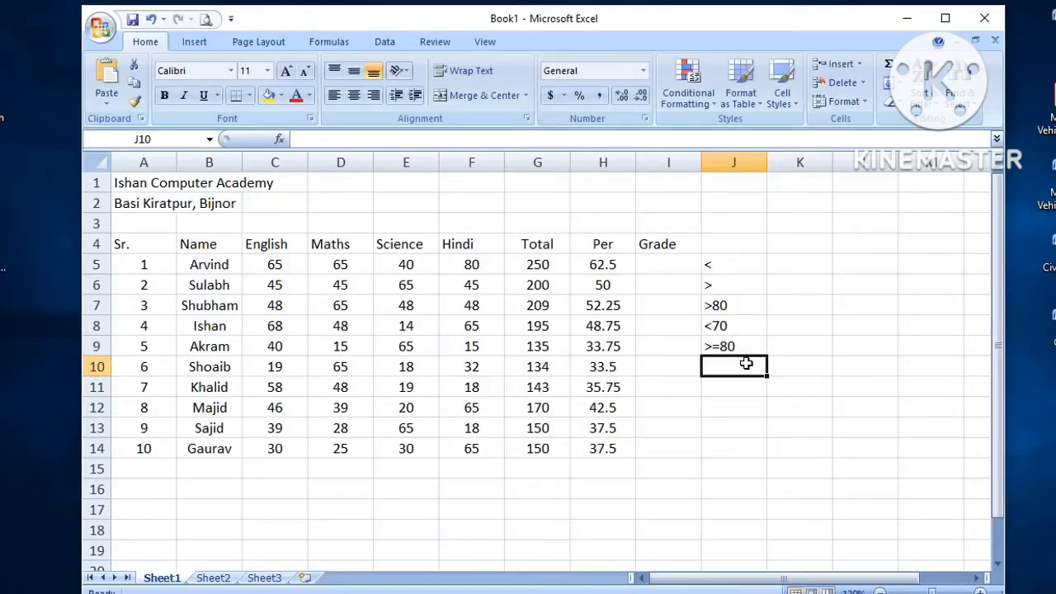
text(<)
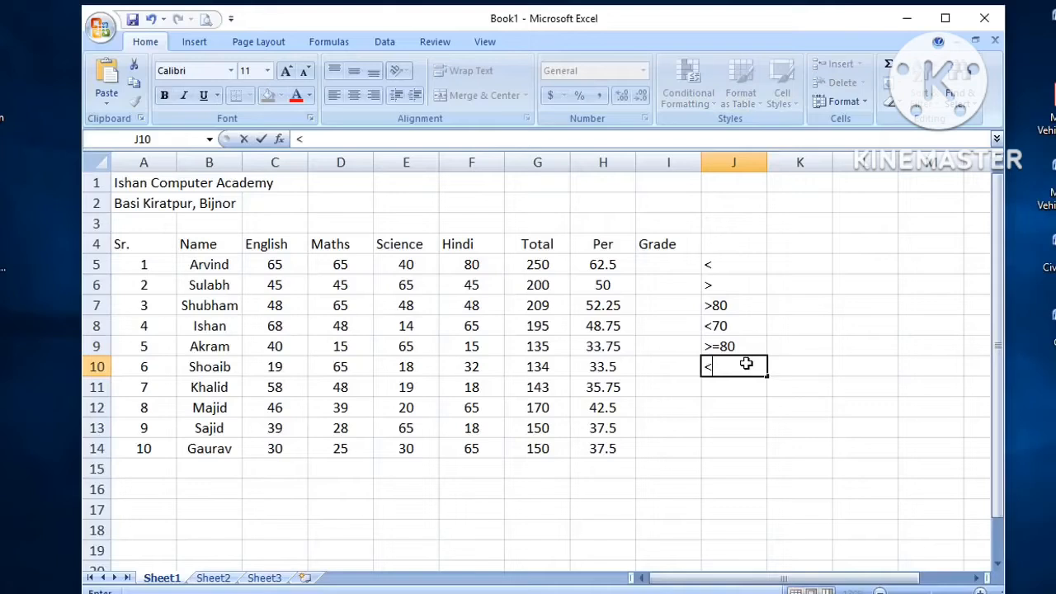
text(=70)
click(745, 390)
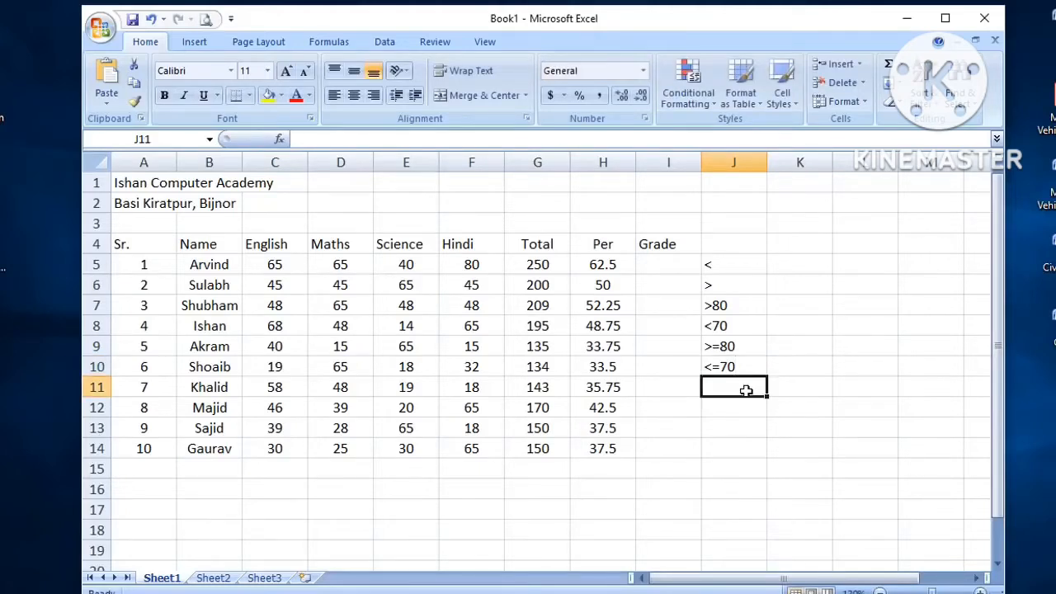
text(=80)
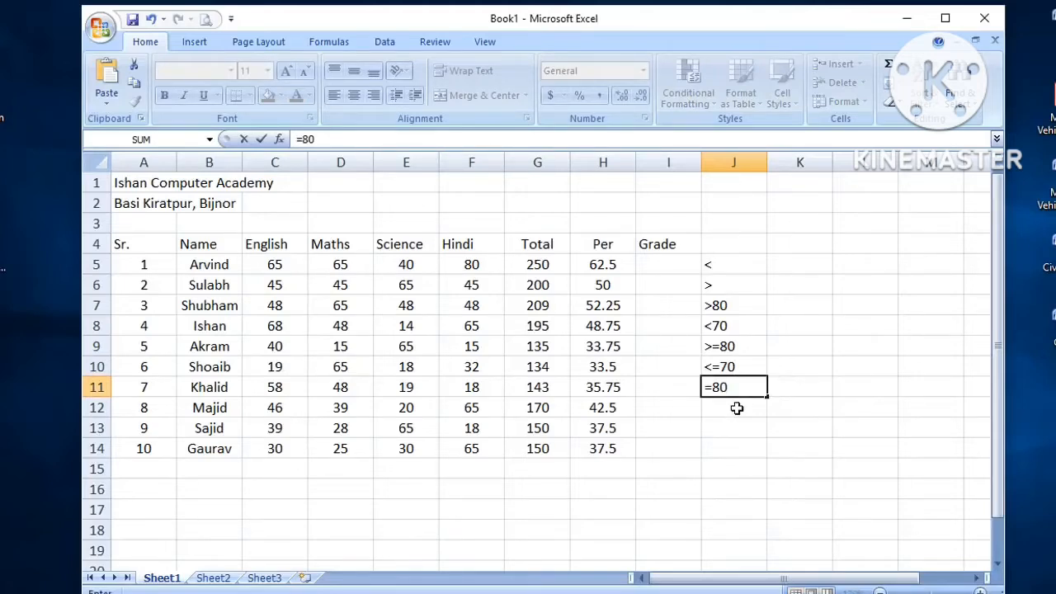
Review the example conditions in column J, including the entry in J11, and clear all the notes from J5:J11
drag(742, 306, 743, 385)
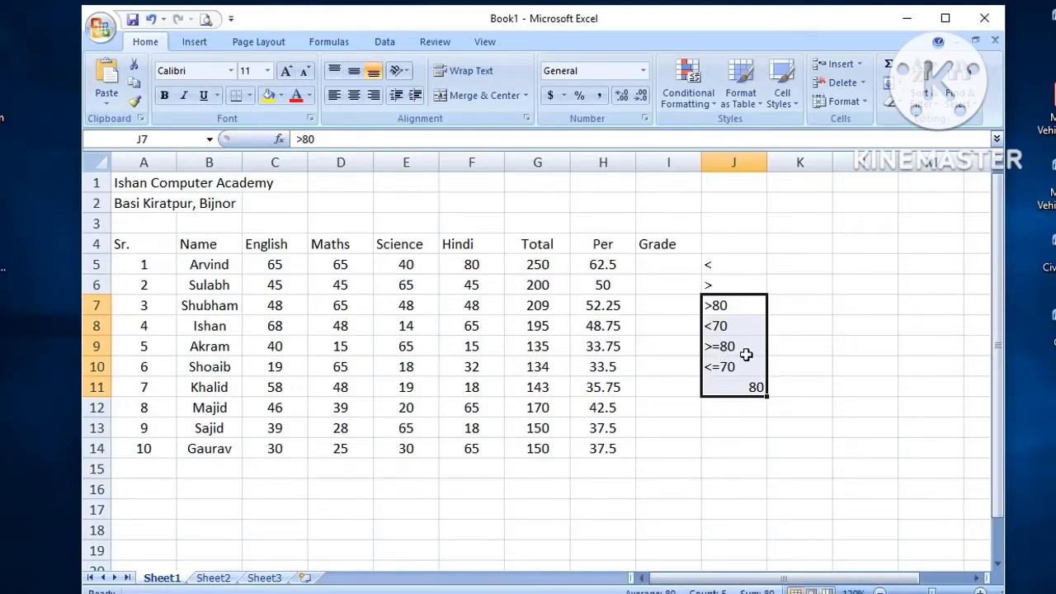
click(724, 368)
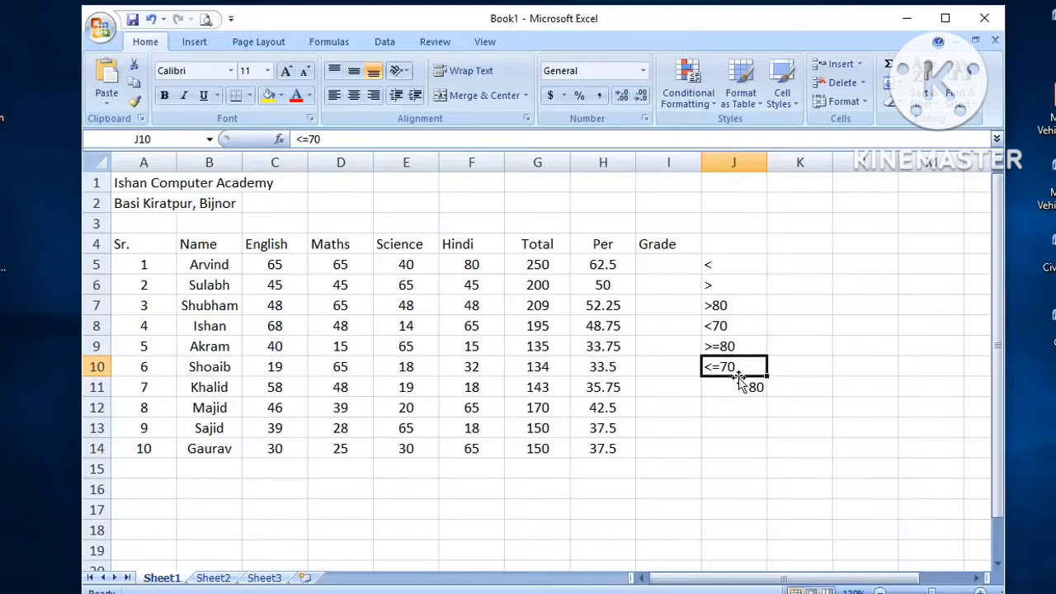
click(742, 388)
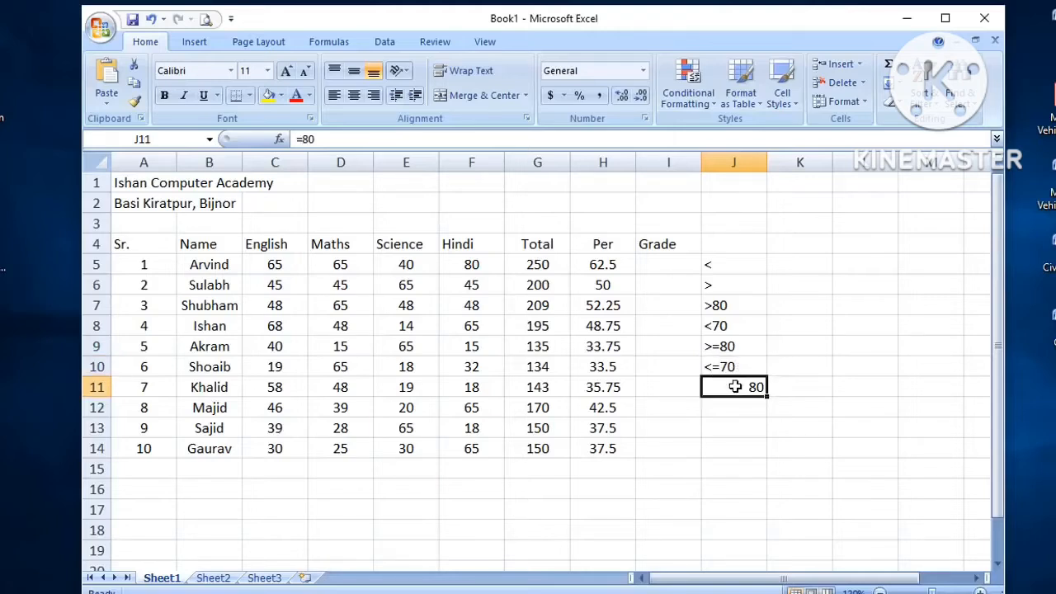
double_click(743, 387)
text(=)
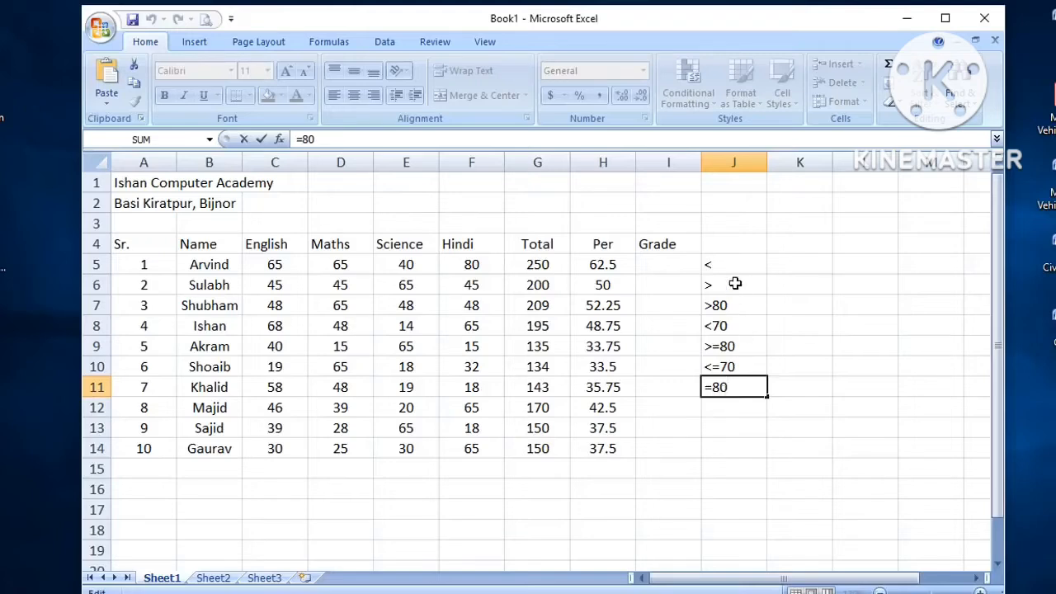
drag(730, 305, 738, 387)
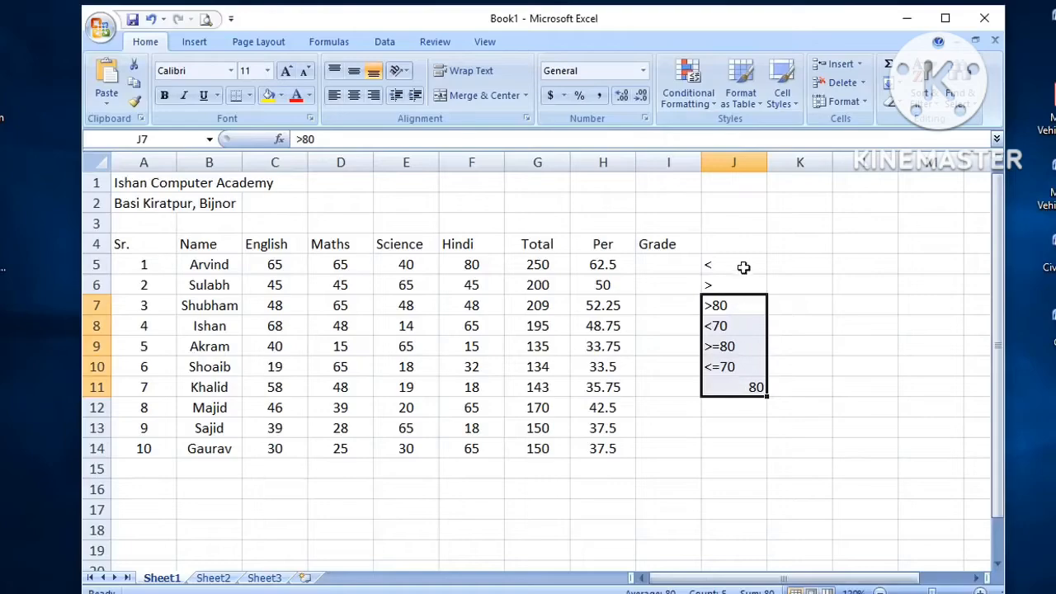
drag(745, 266, 747, 381)
Start the grade formula in I5 with an IF that returns "A+" when H5>=80
click(673, 265)
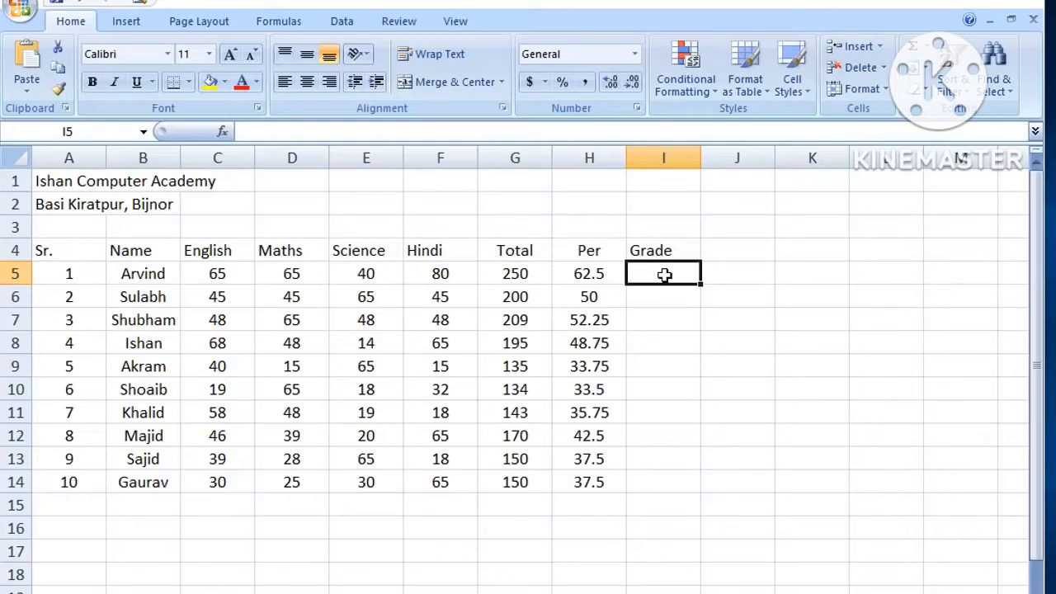
text(=)
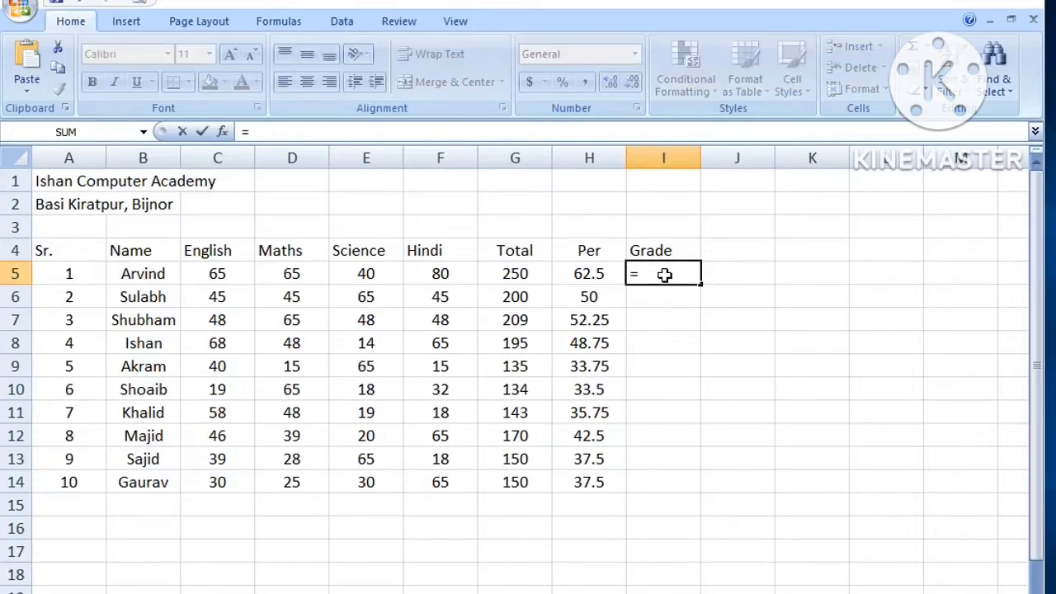
text(if)
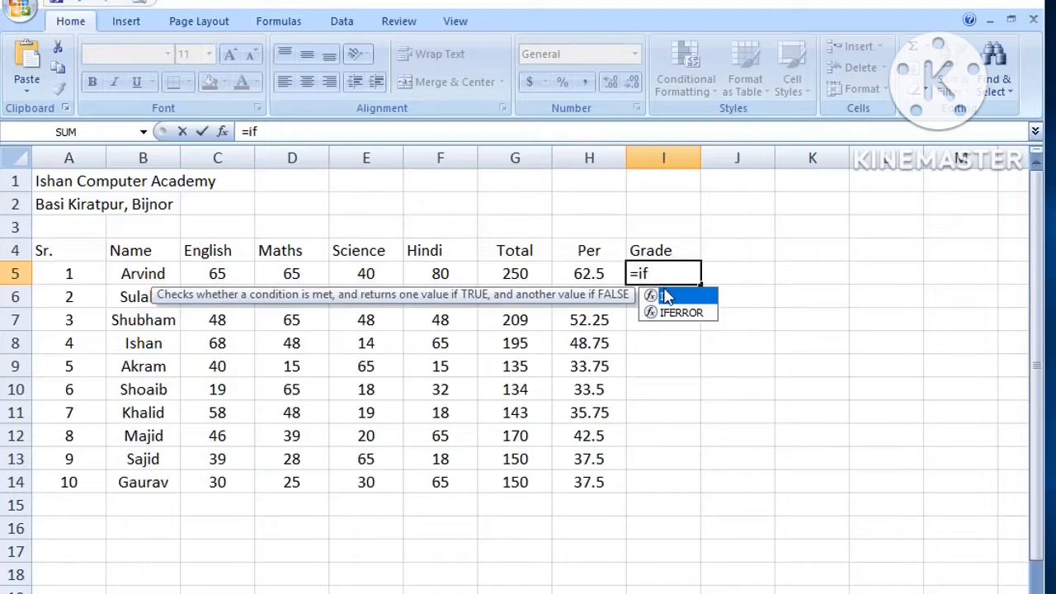
double_click(666, 297)
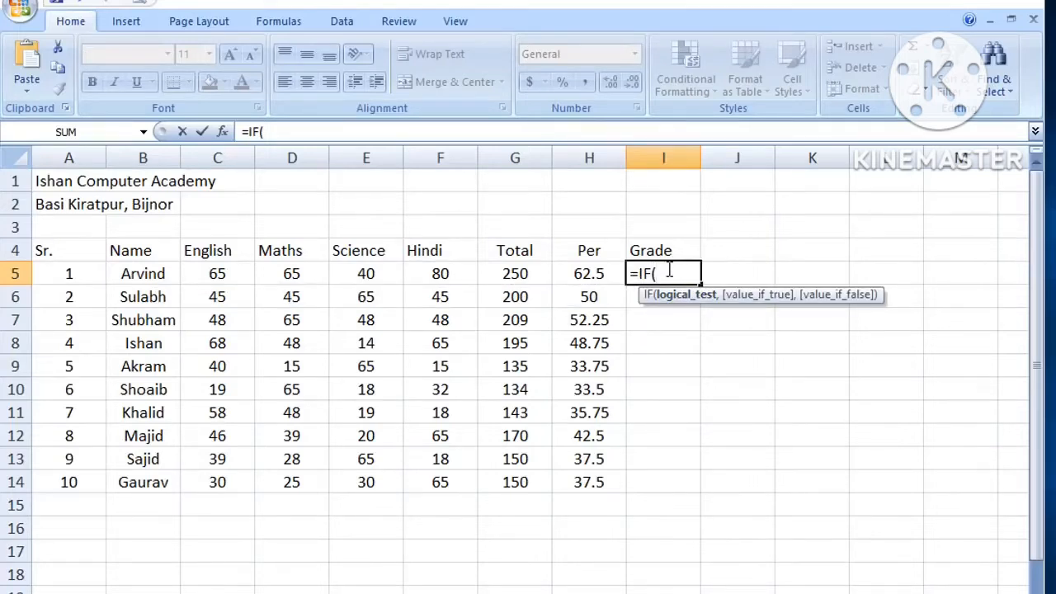
click(590, 274)
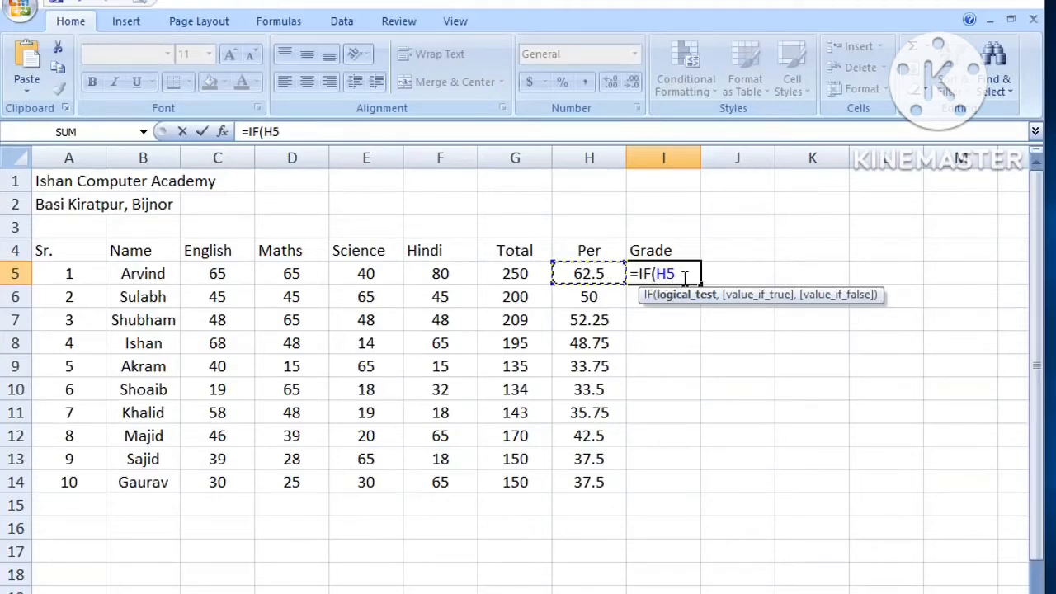
text(>=80)
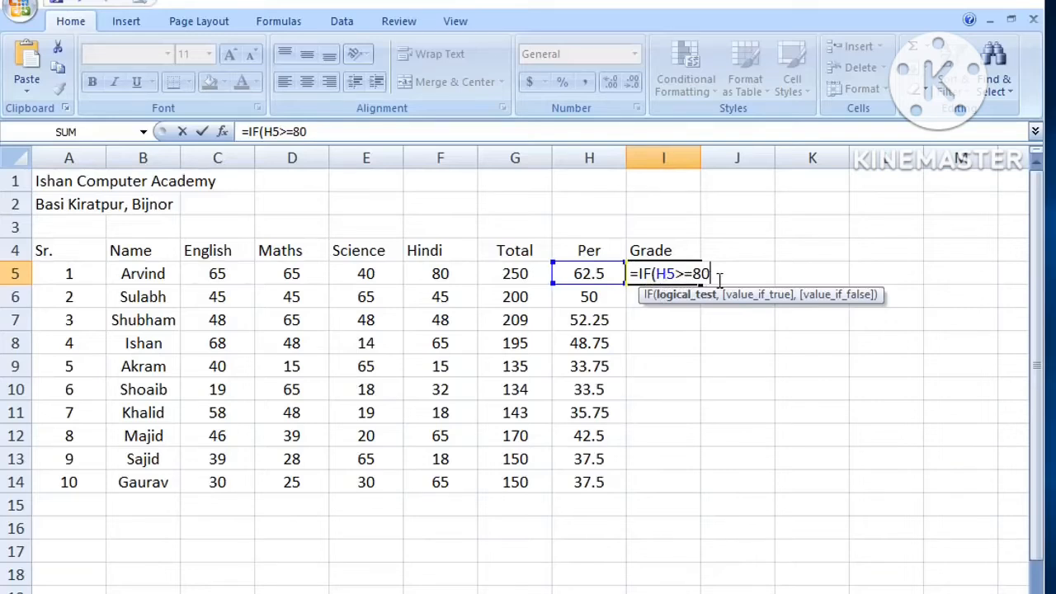
text(,)
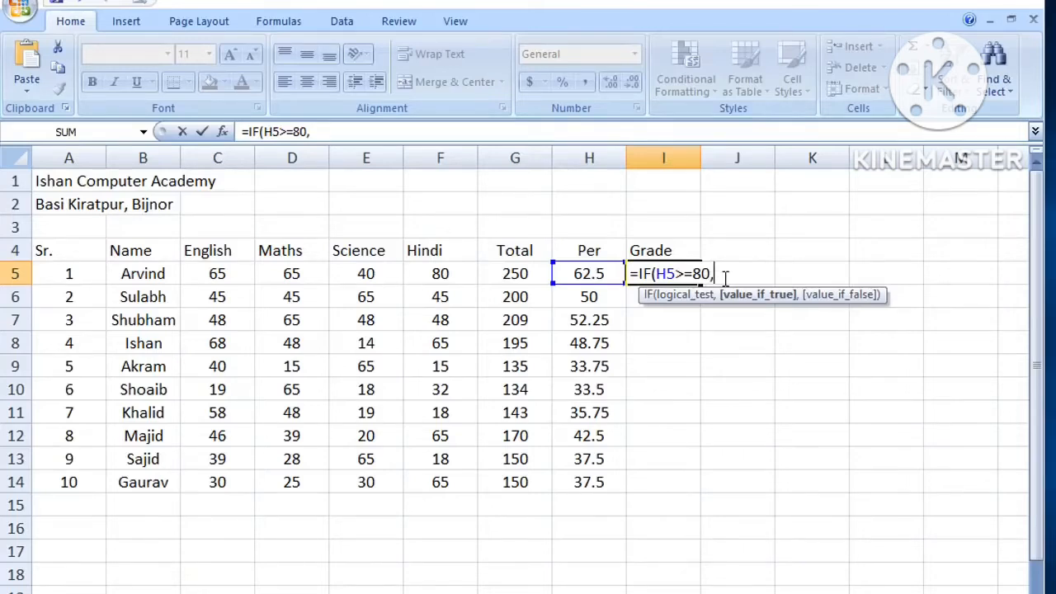
text("A+")
text(,)
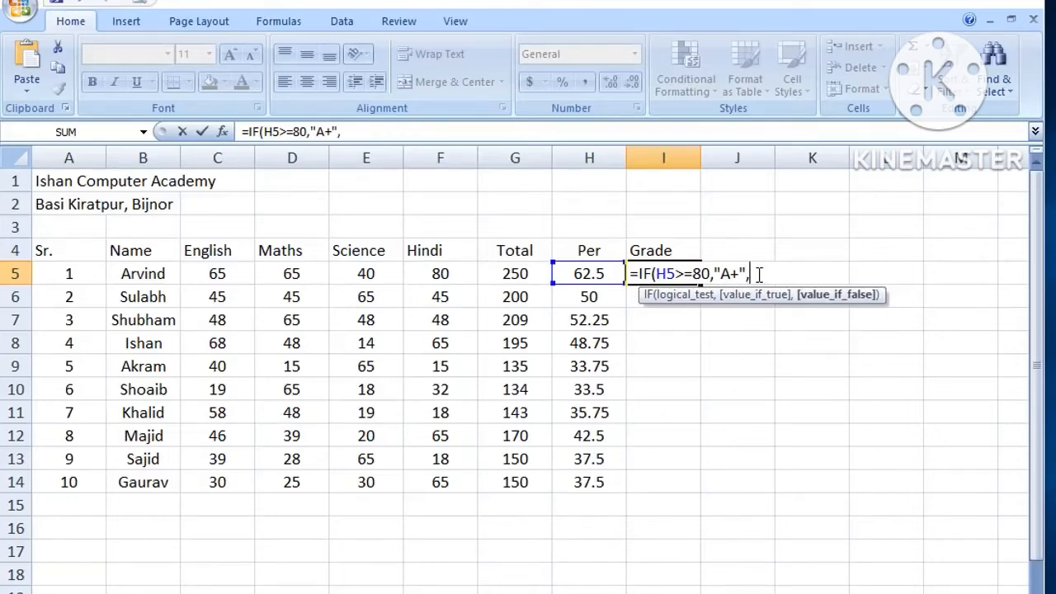
Nest a second IF in the I5 grade formula that returns "A" when H5>=70
text(if)
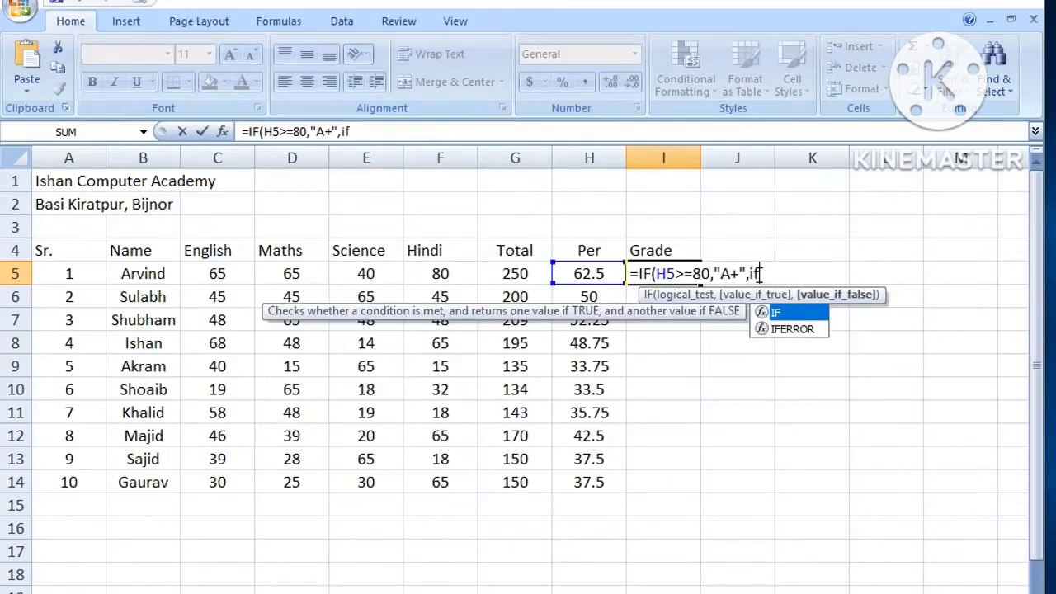
double_click(776, 312)
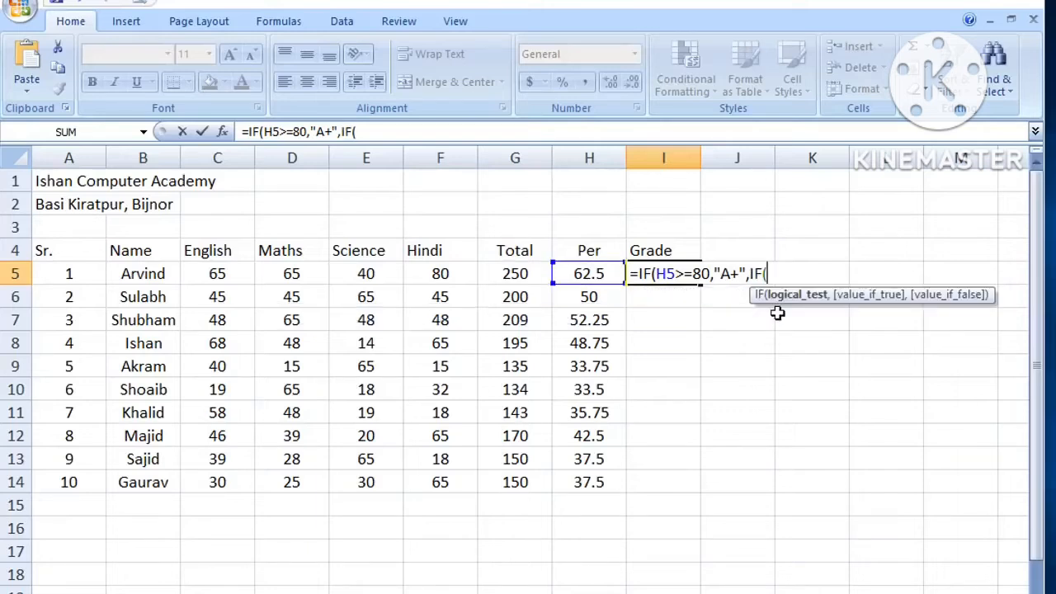
click(603, 273)
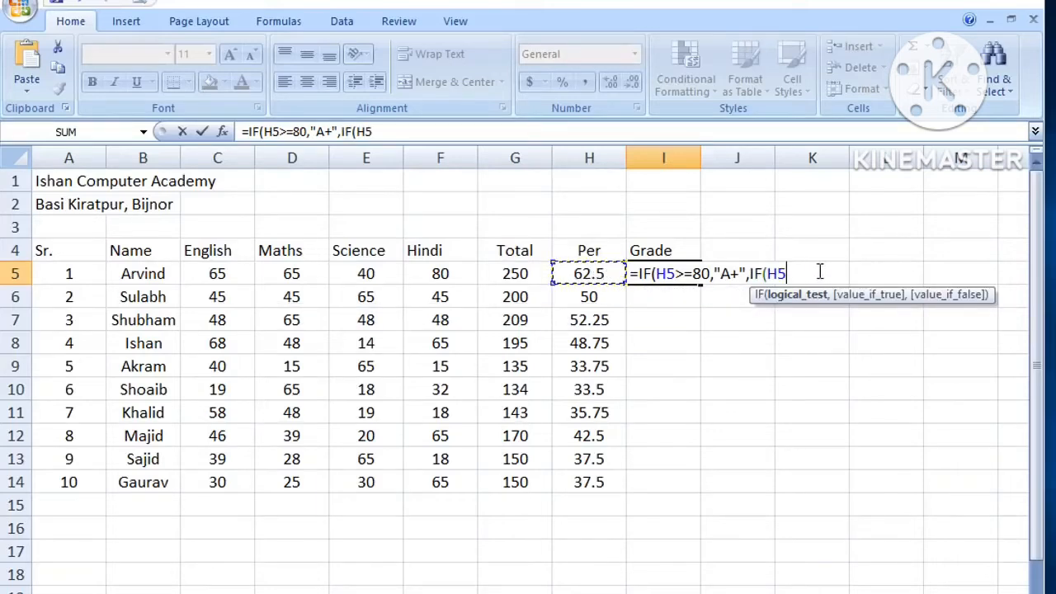
text(>=70)
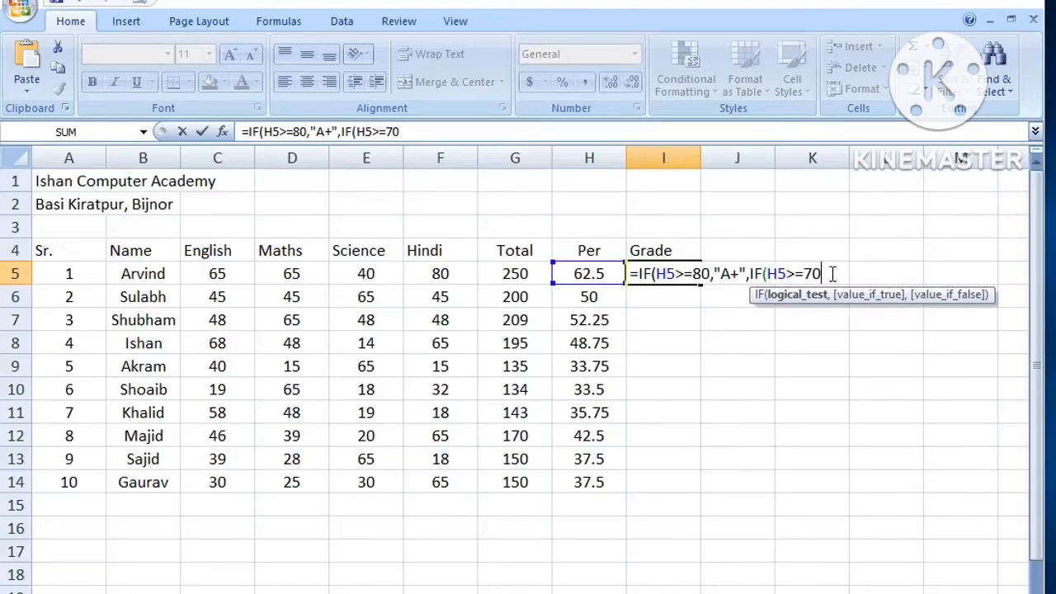
text(,")
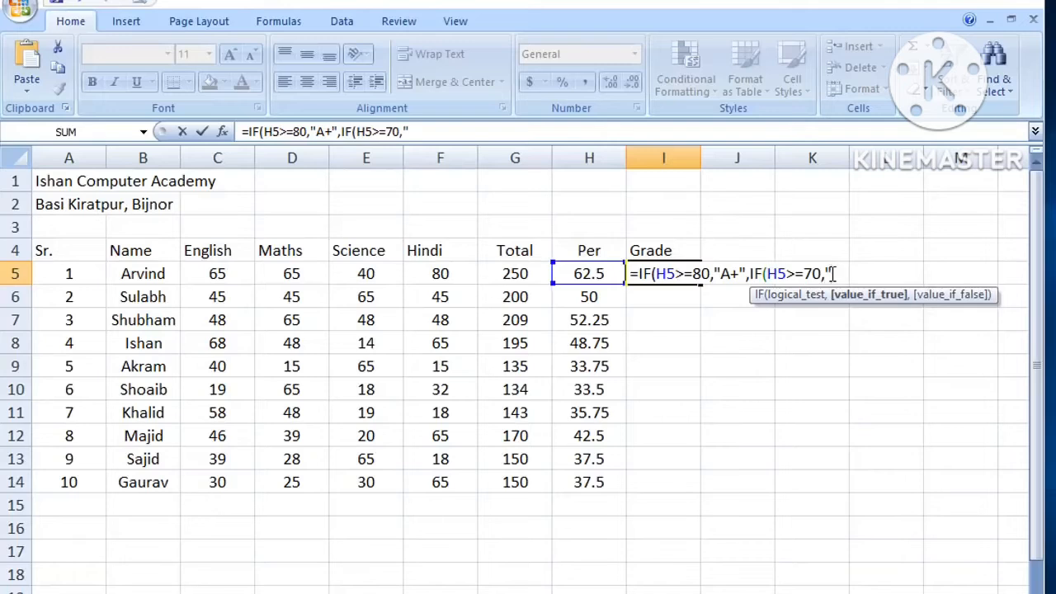
text(A")
text(,)
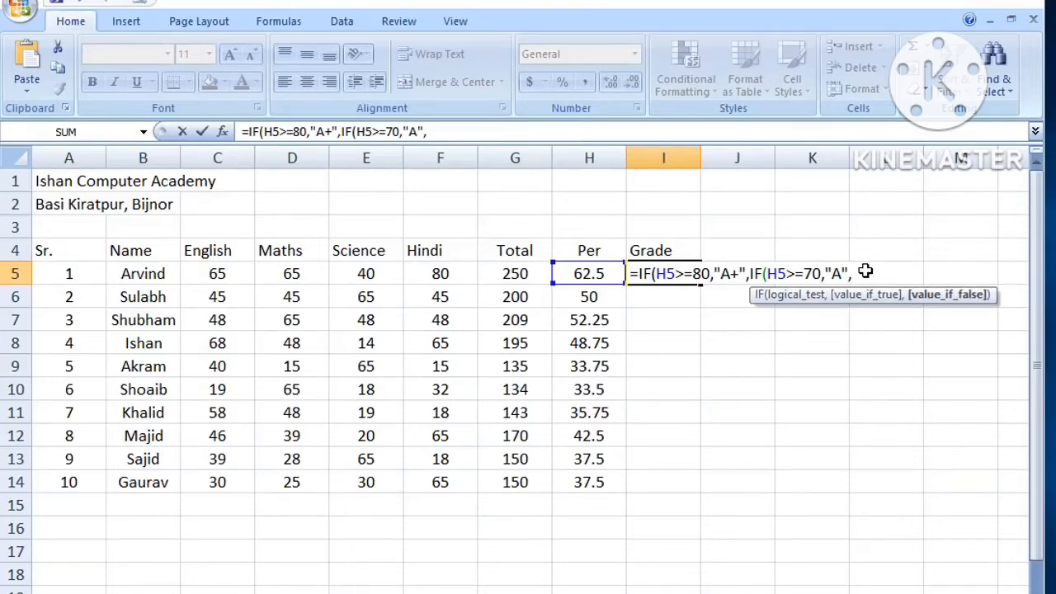
Nest a third IF in the I5 grade formula that returns "B" when H5>=60
text(if)
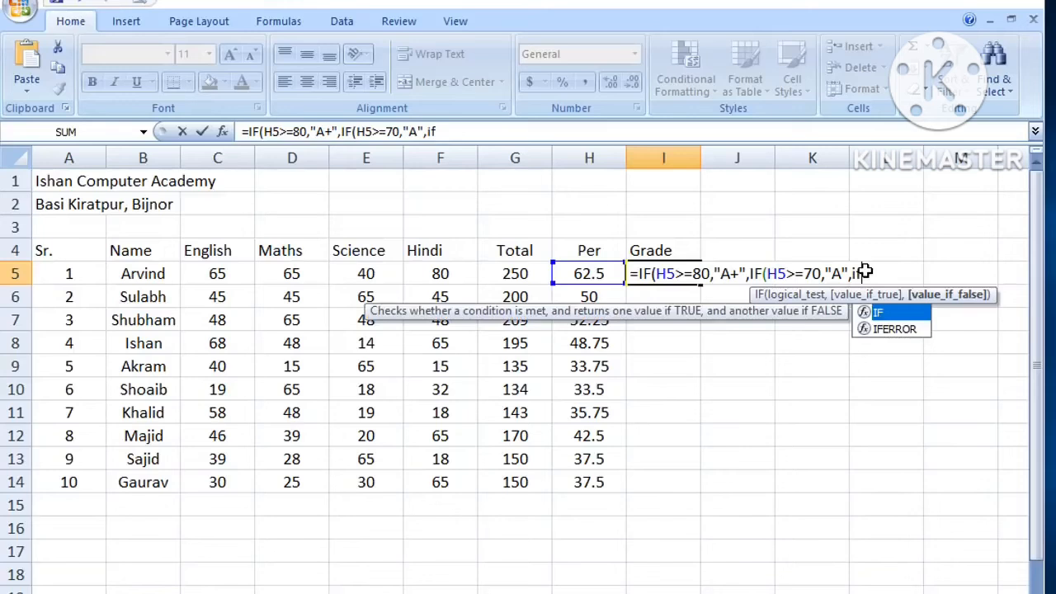
double_click(906, 313)
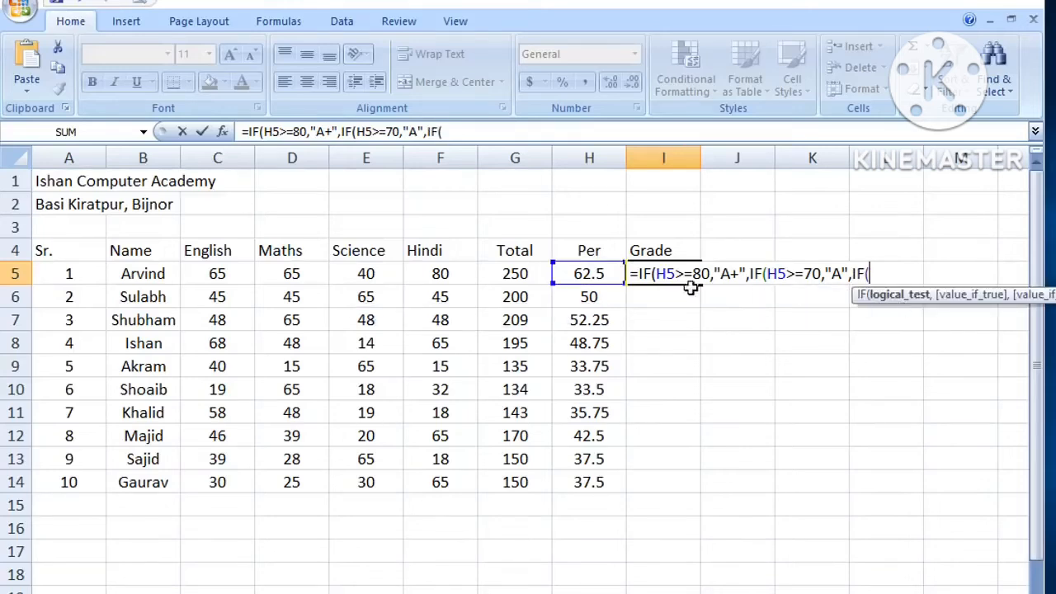
click(609, 281)
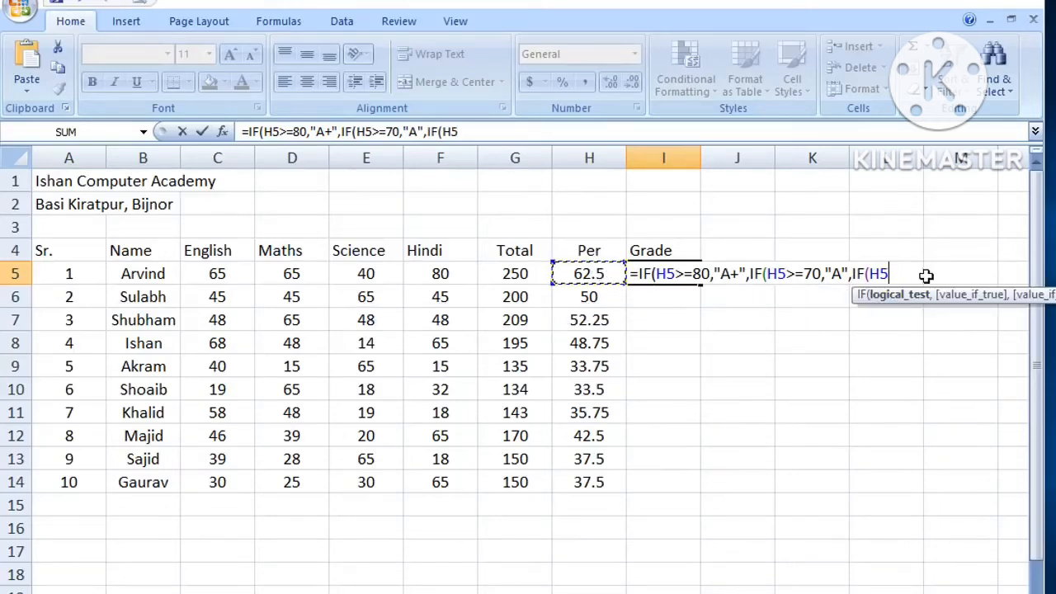
text(>=60)
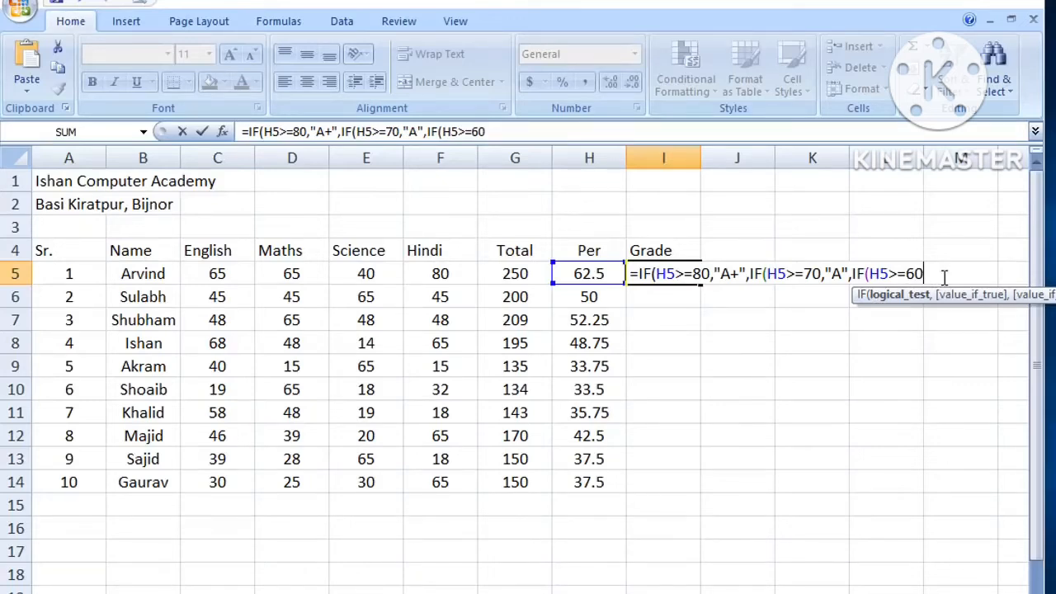
text(,)
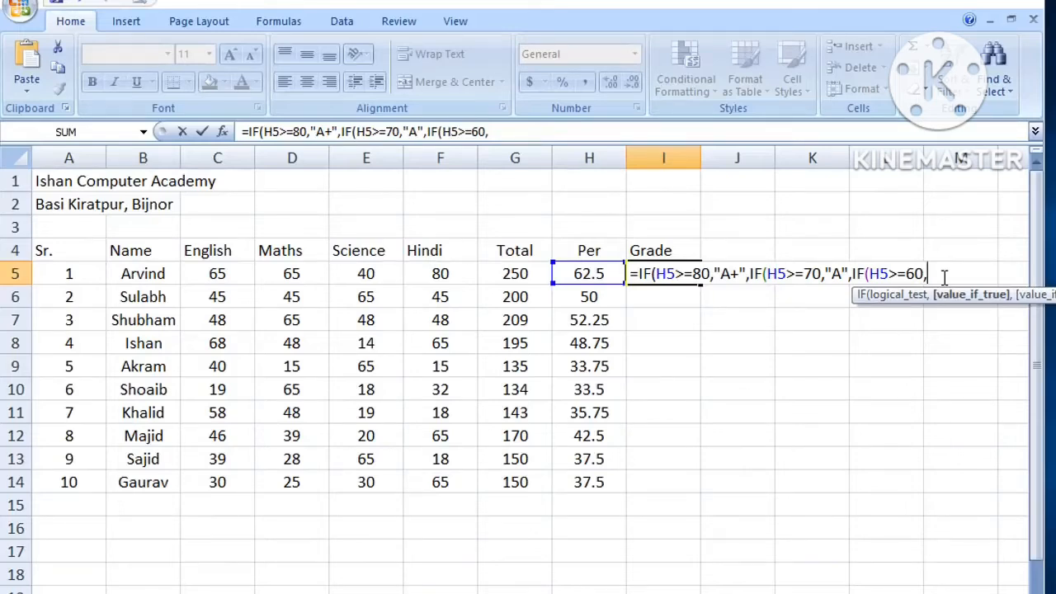
text("B")
text(,)
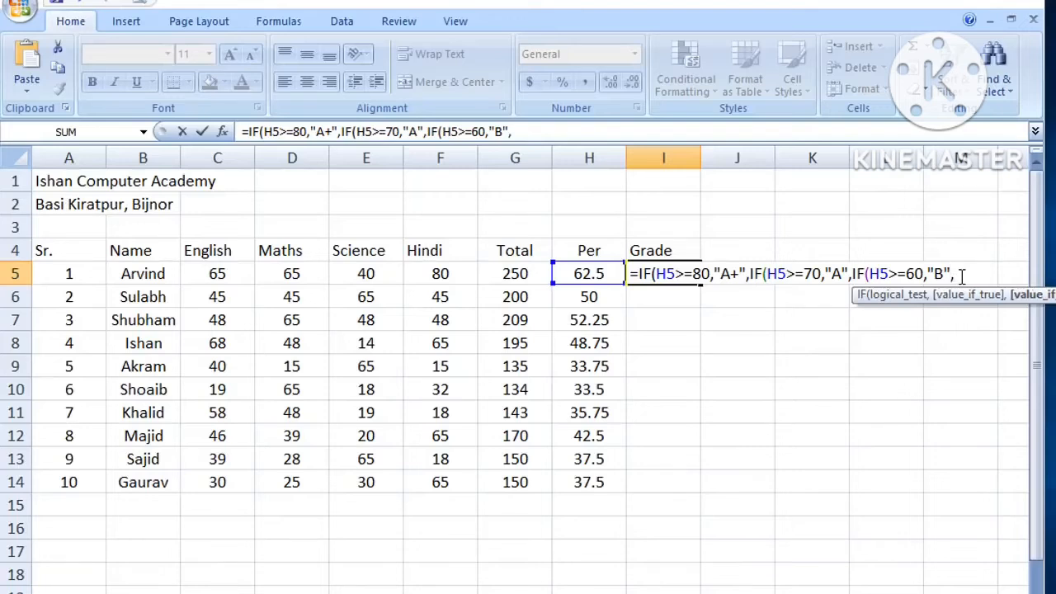
Nest a fourth IF in the I5 grade formula that returns "C" when H5>=50
text(IF)
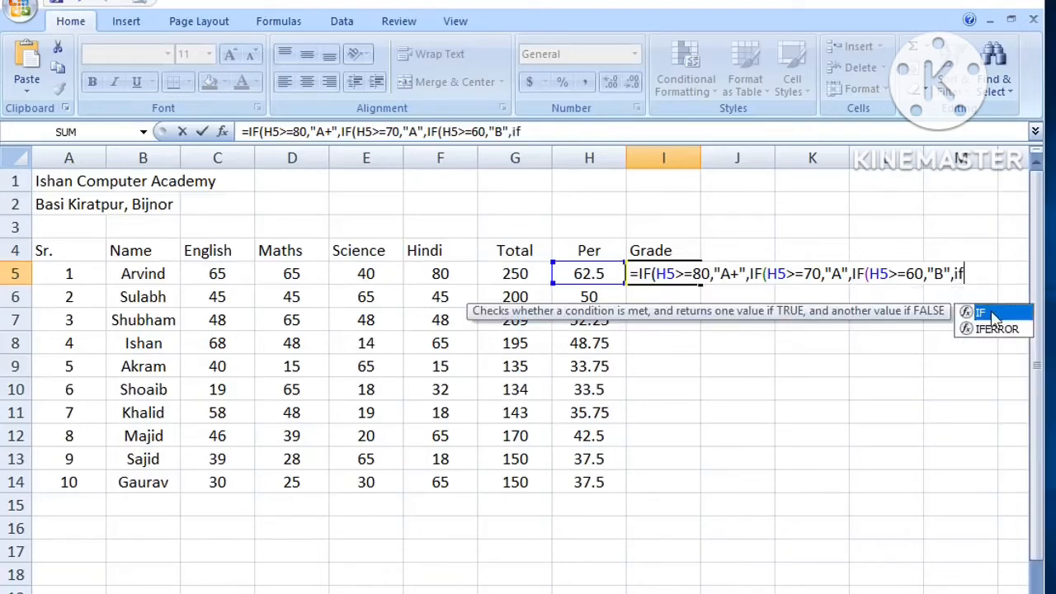
double_click(982, 317)
click(604, 274)
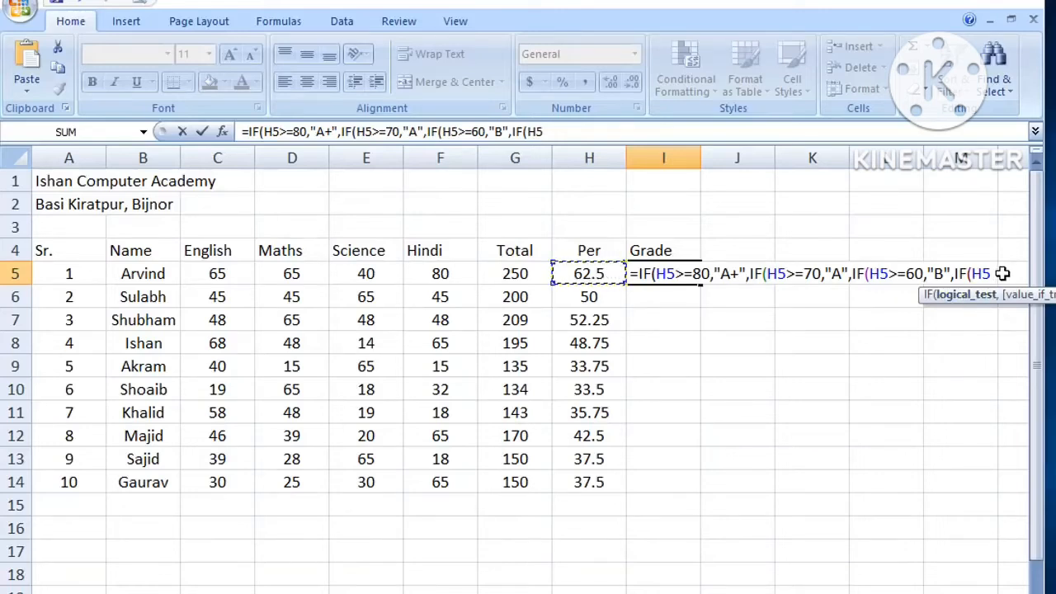
text(>=50)
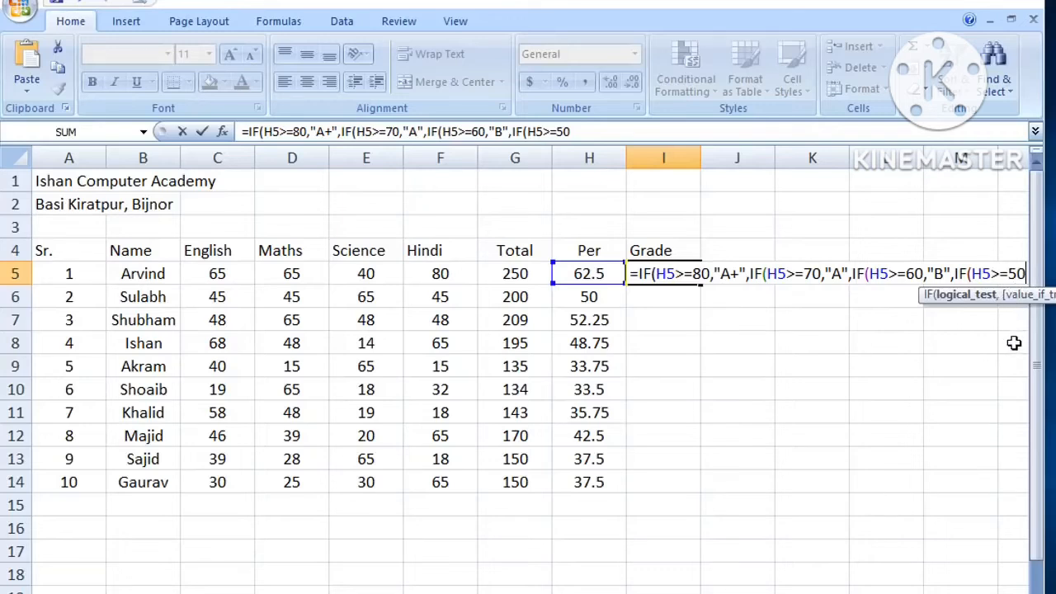
text(,")
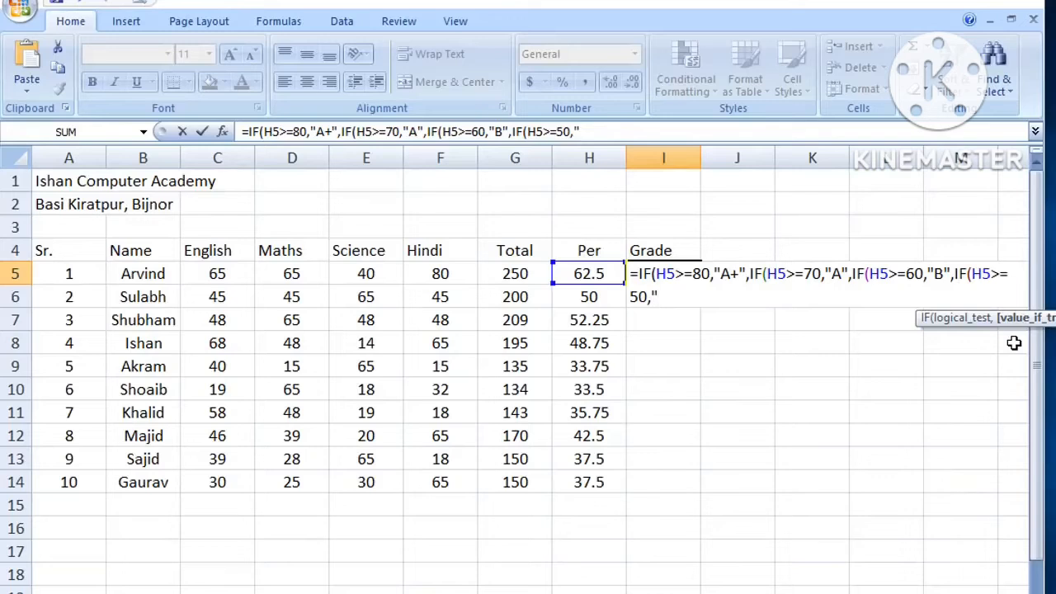
text(C")
Nest a fifth IF in the I5 grade formula that returns "D" when H5>=40
text(,if)
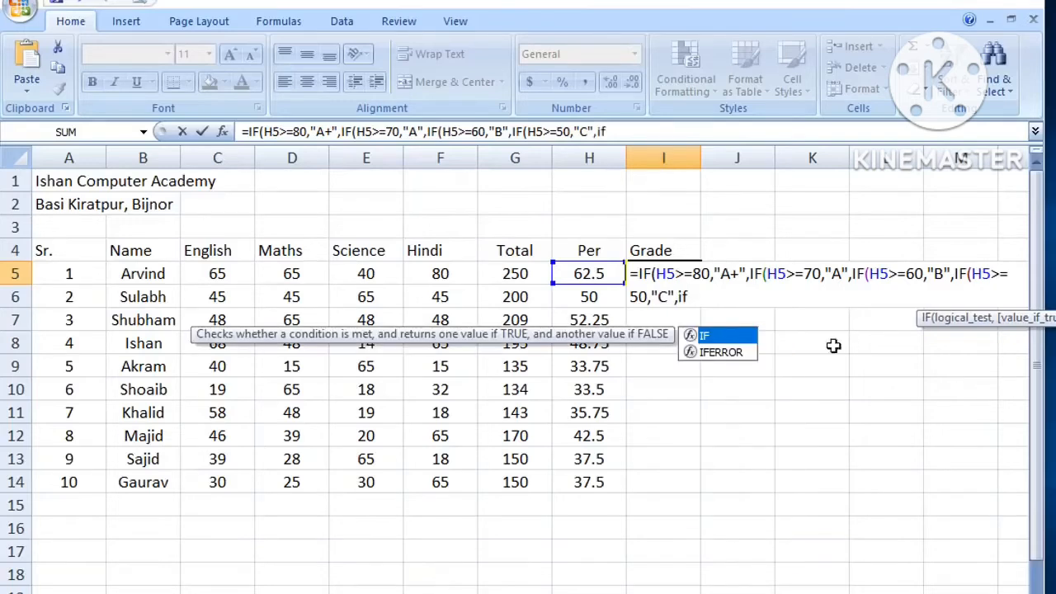
double_click(727, 336)
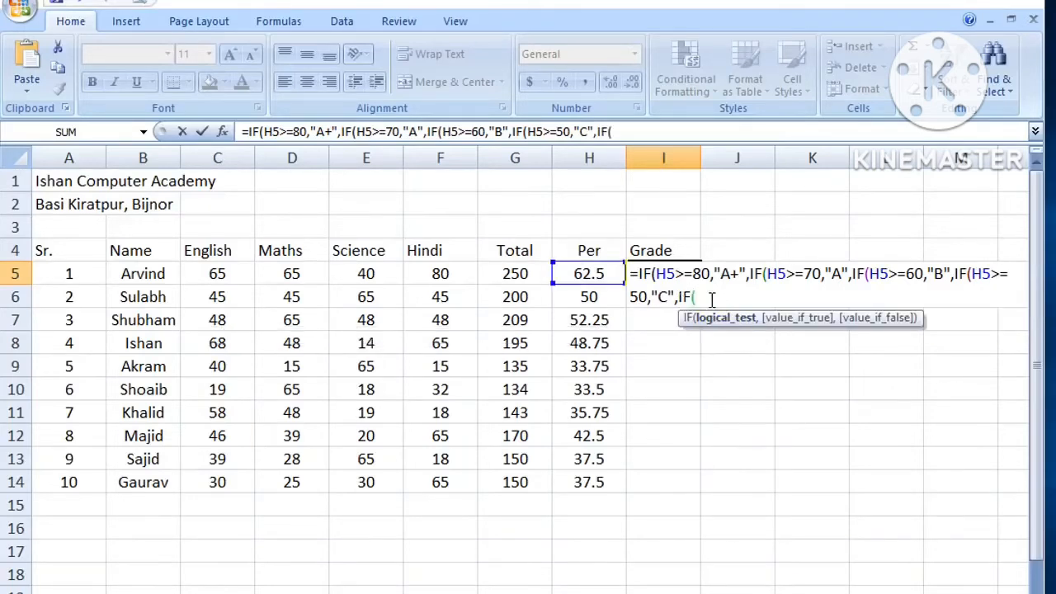
click(598, 274)
text(>=40,")
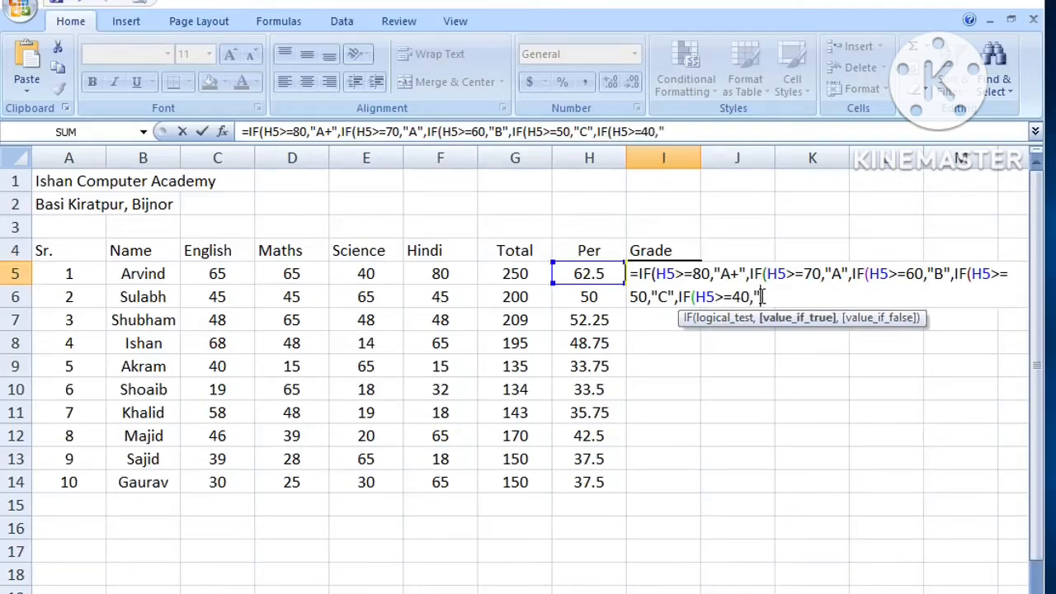
text(D")
Nest a sixth IF in the I5 grade formula that returns "Fail" when H5<=39
text(,)
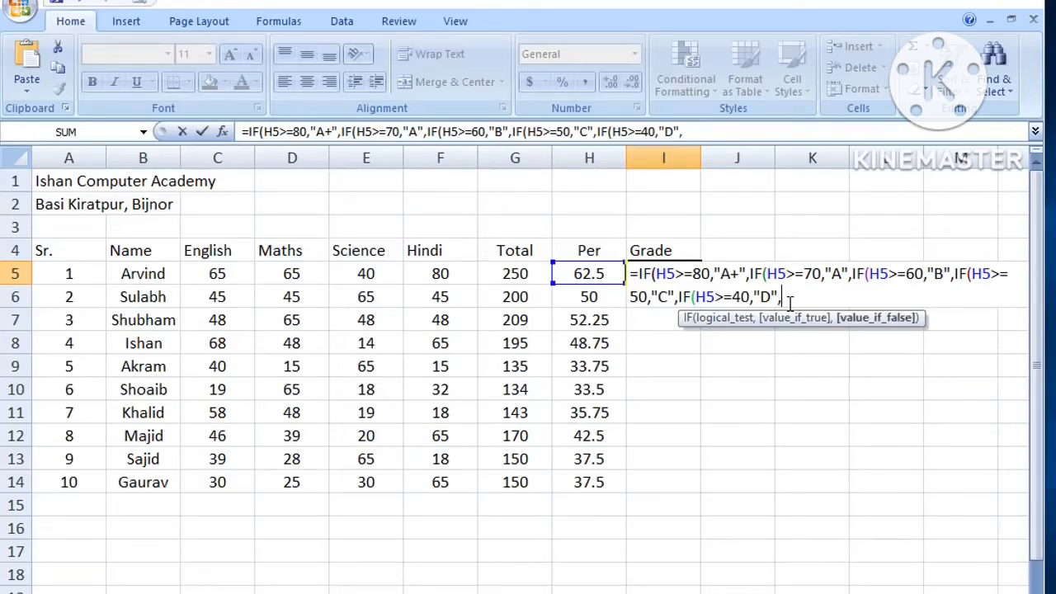
text(if)
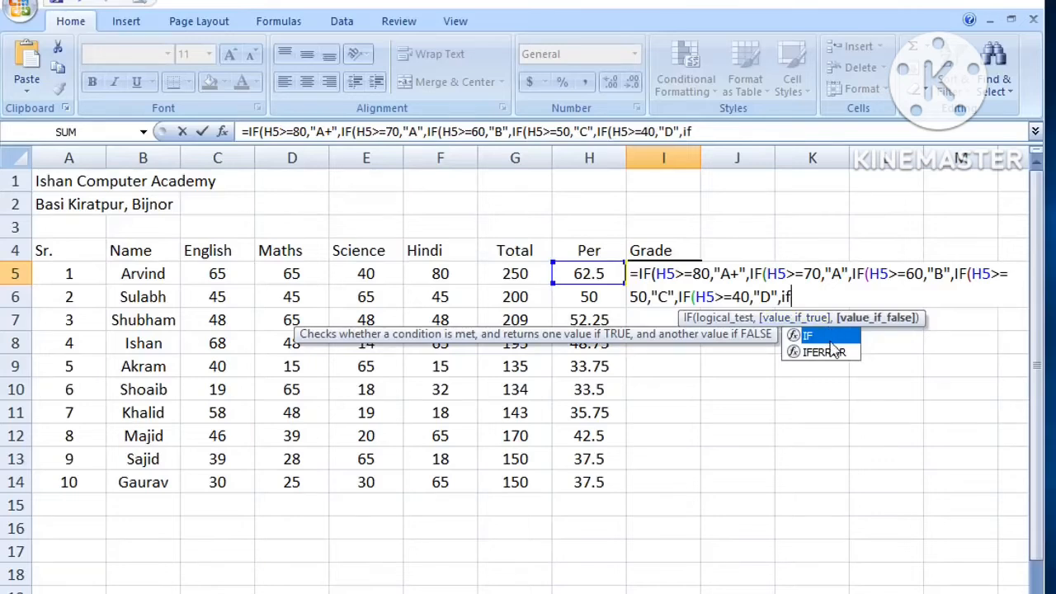
double_click(828, 335)
click(597, 273)
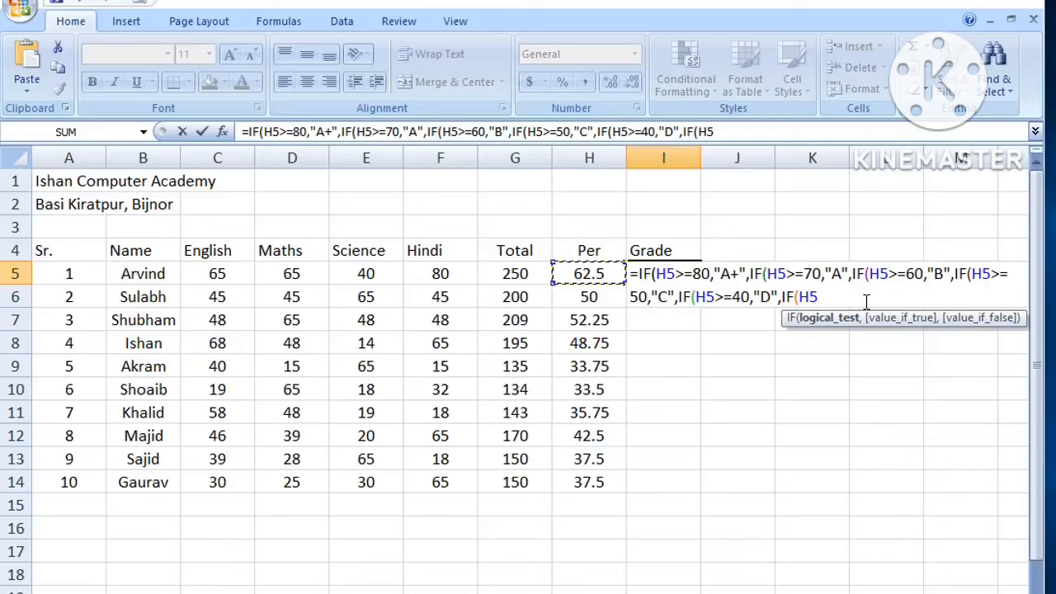
text(<=)
text(39)
text(,")
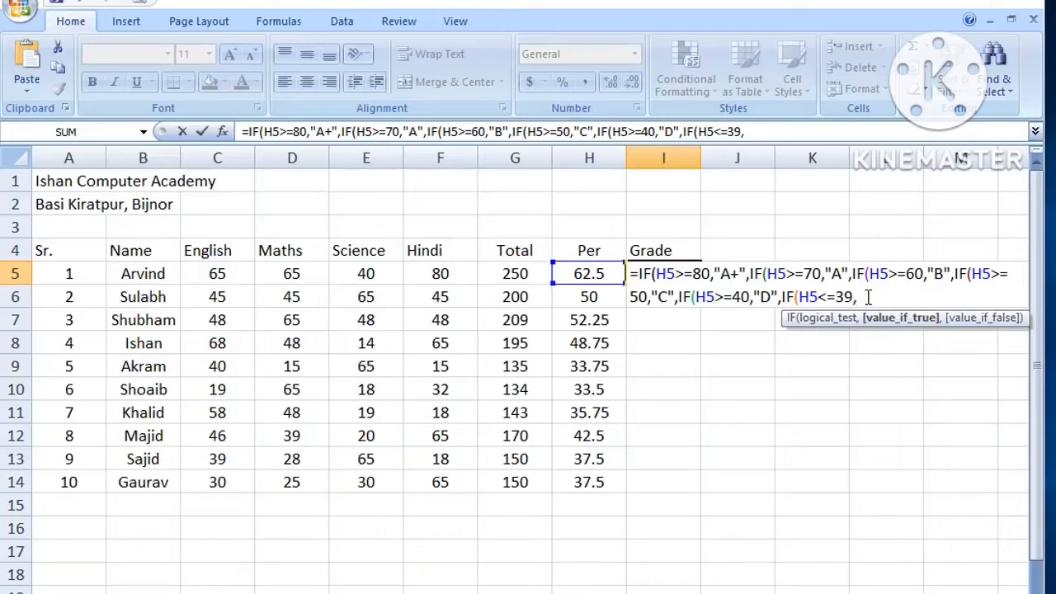
text(Fail")
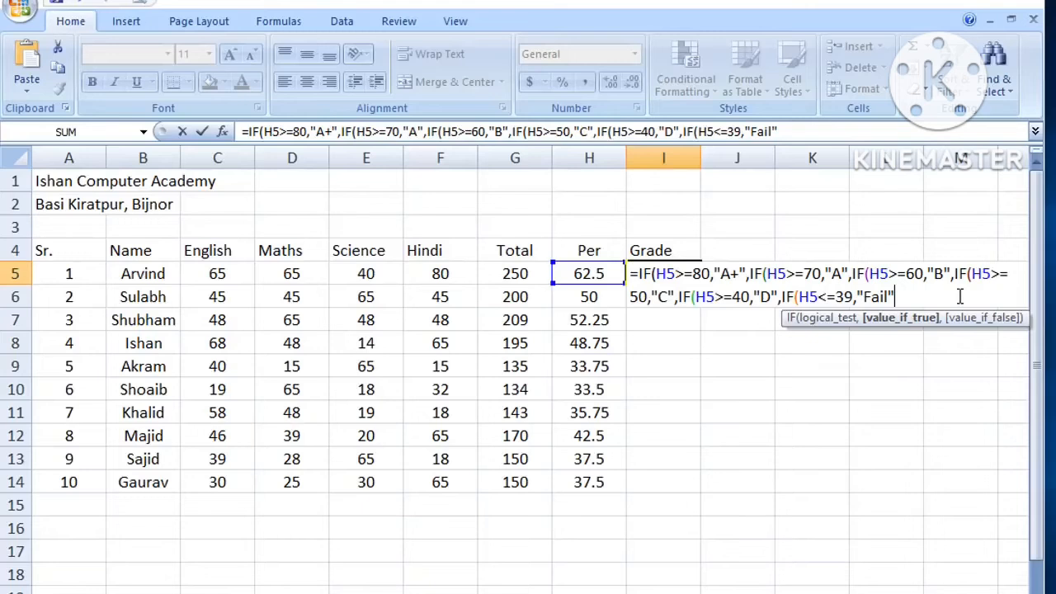
Close all six nested IFs with parentheses and enter the grade formula in I5
text())))
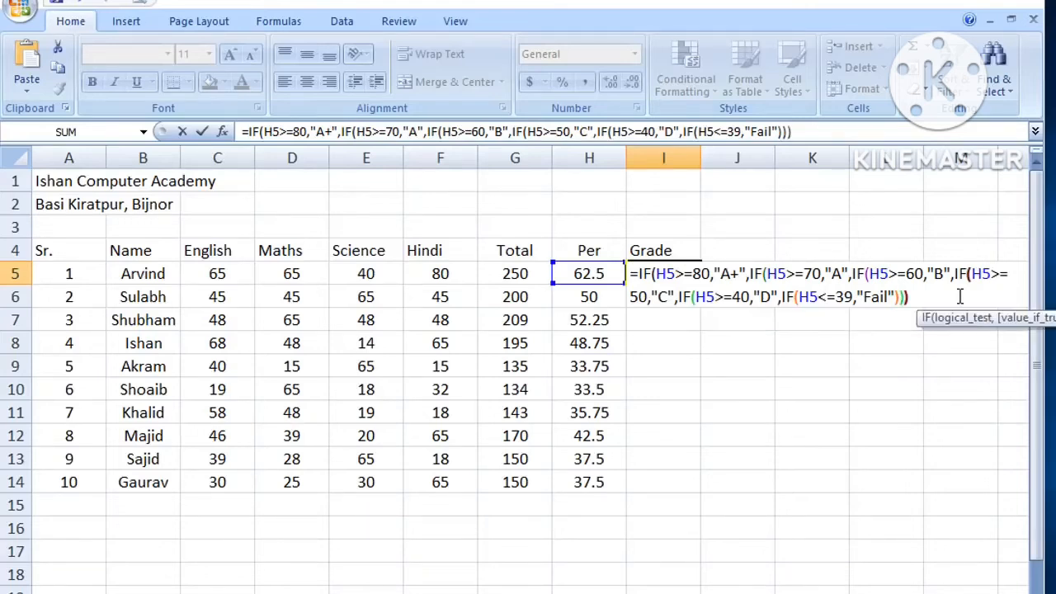
text()))
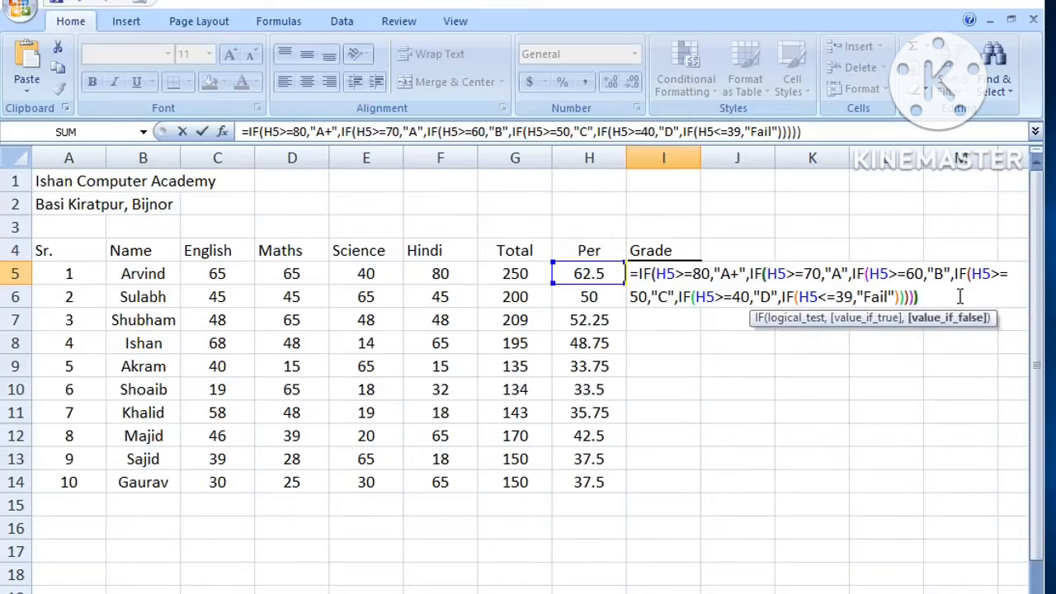
text())
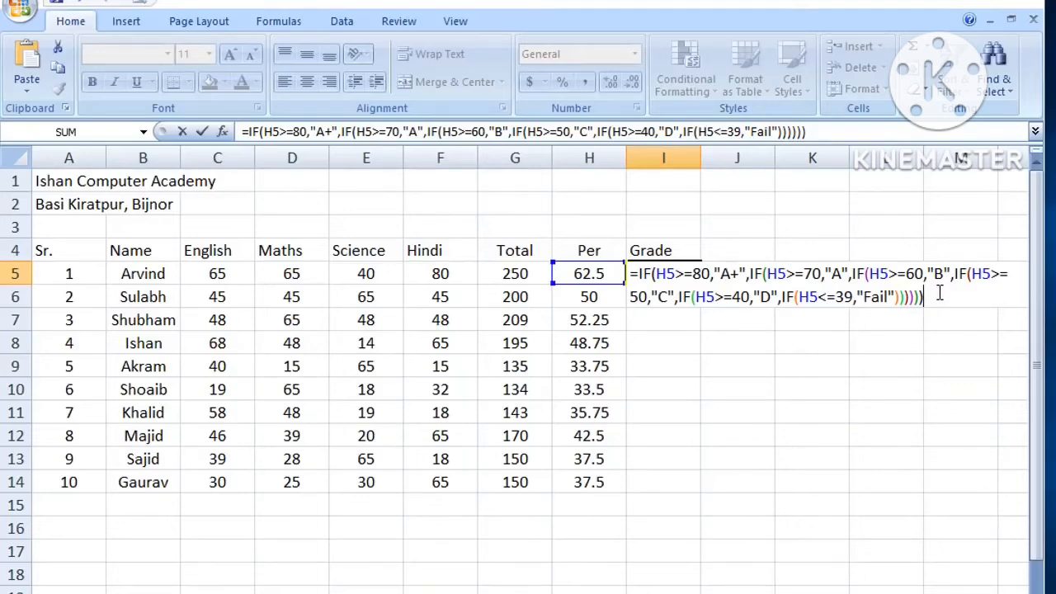
key(Return)
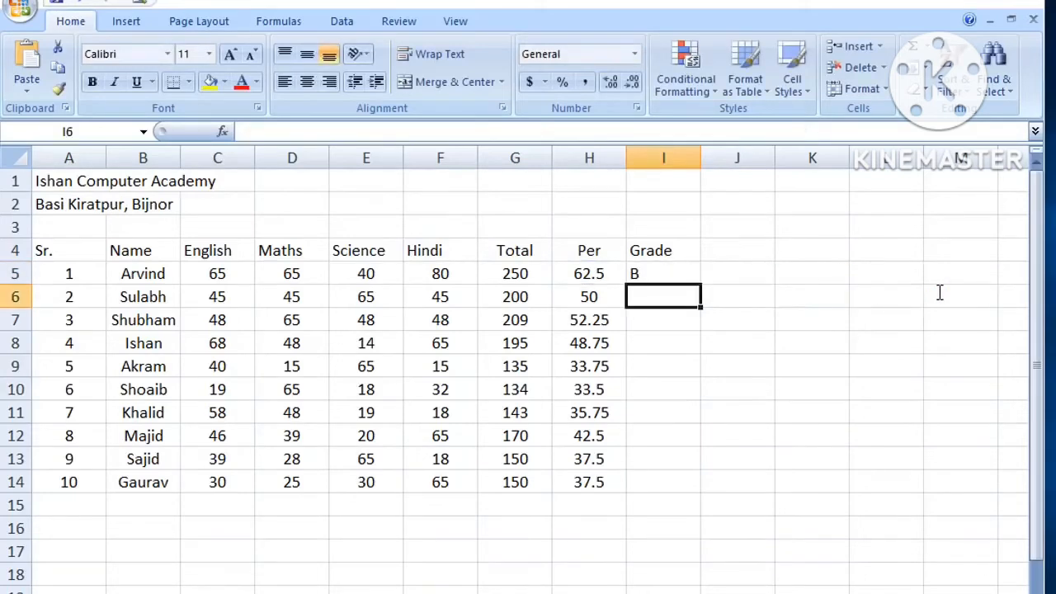
Fill the I5 grade formula down to I14 and center the contents of column I
click(668, 272)
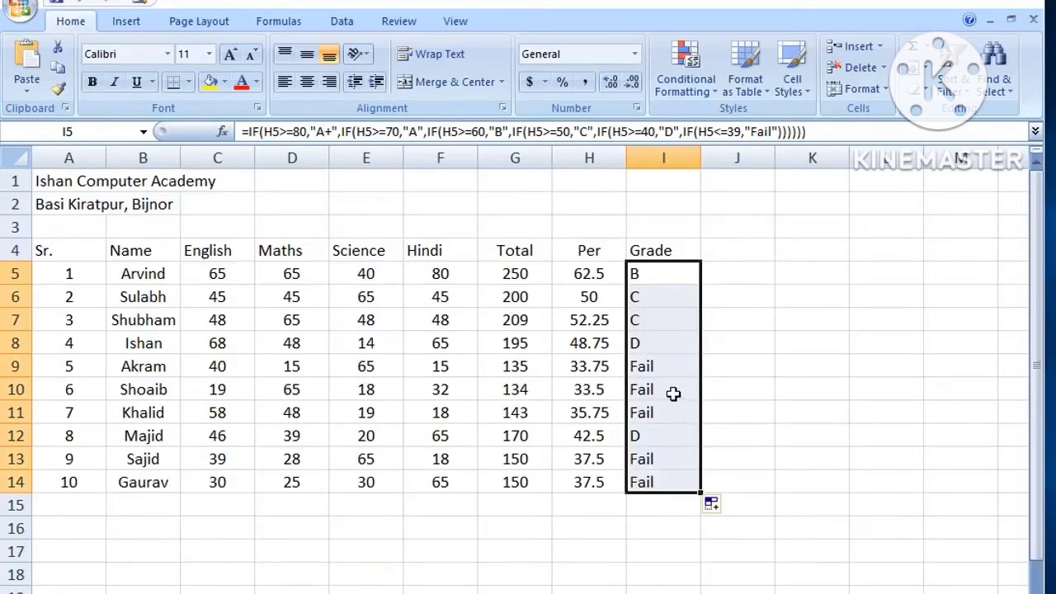
click(646, 153)
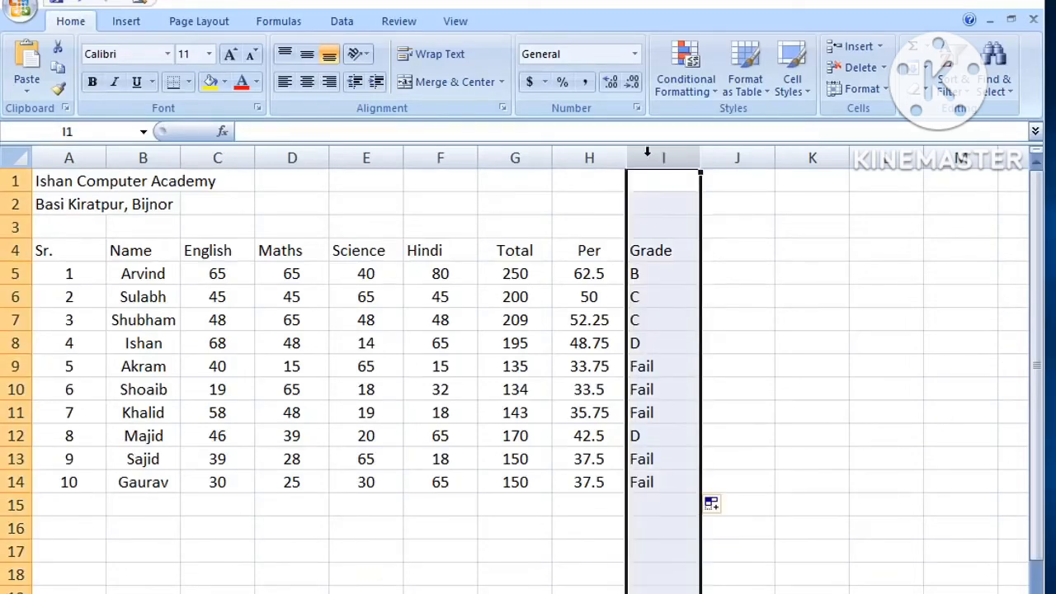
click(307, 82)
Clear the grades in I6:I14 and refill the range by copying the I5 formula down to I14
drag(688, 301, 685, 487)
key(Delete)
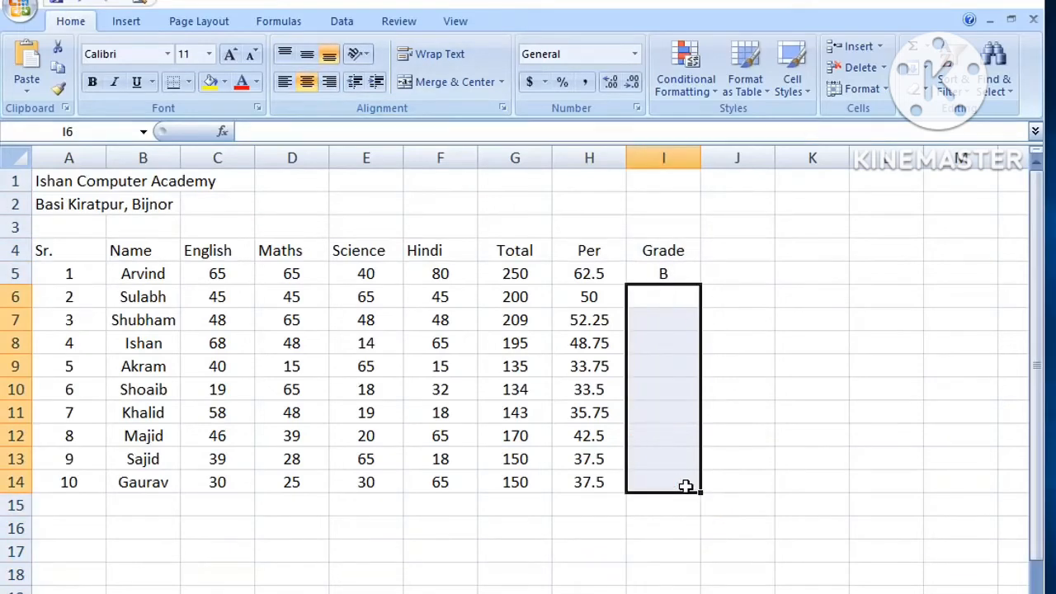
click(678, 271)
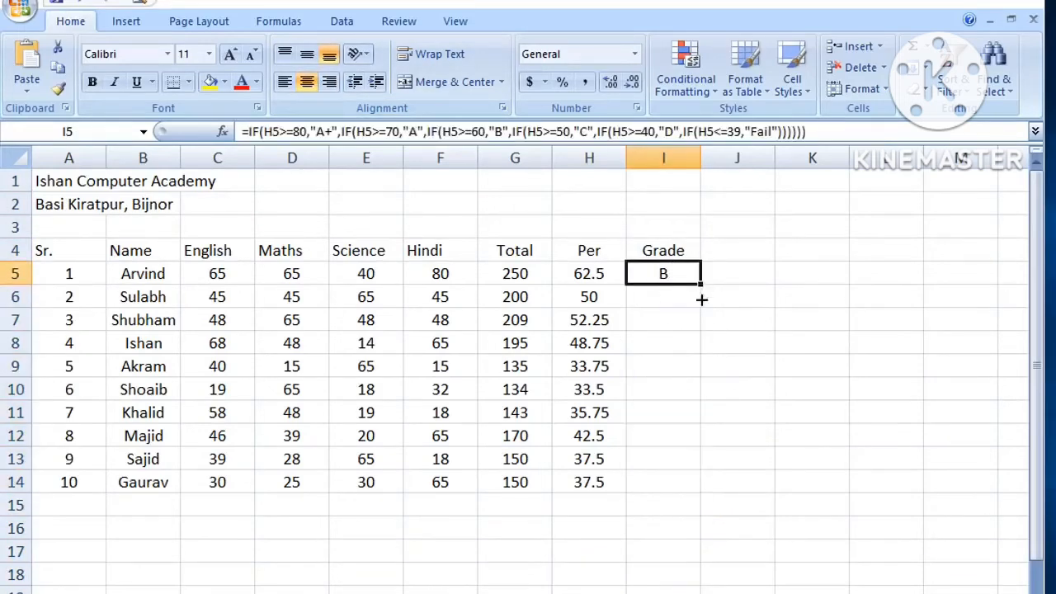
drag(701, 300, 688, 483)
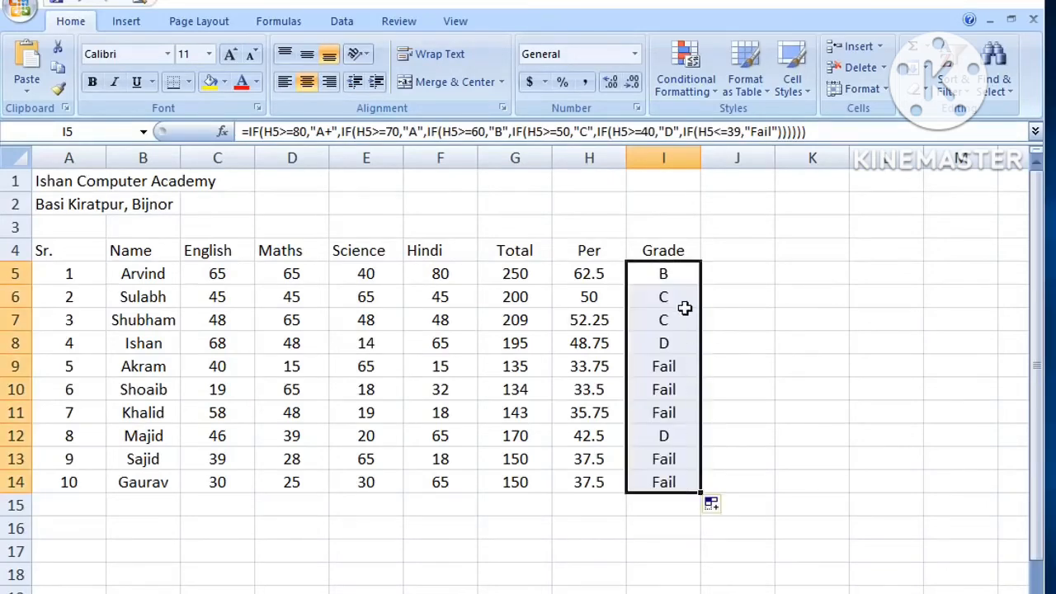
Set the Science mark in E8 to 68 and check the total, percentage and grade in row 8
click(657, 298)
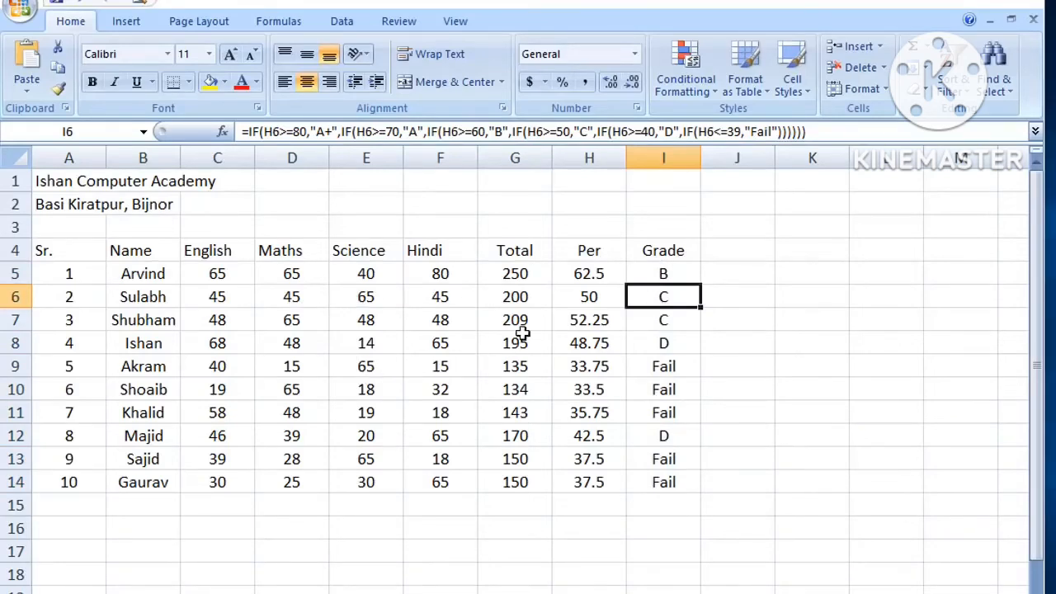
click(295, 341)
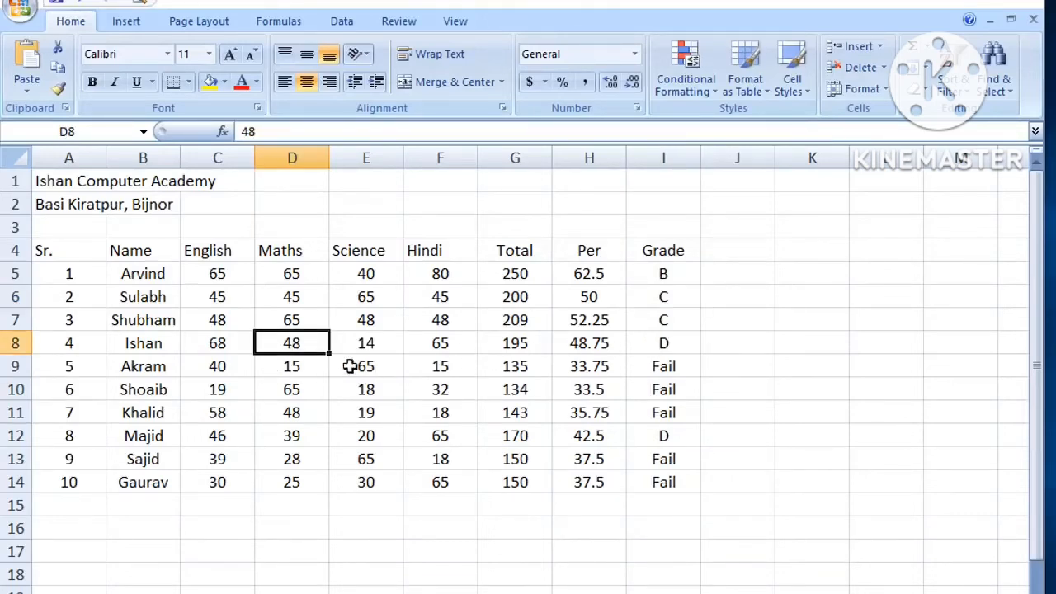
click(377, 340)
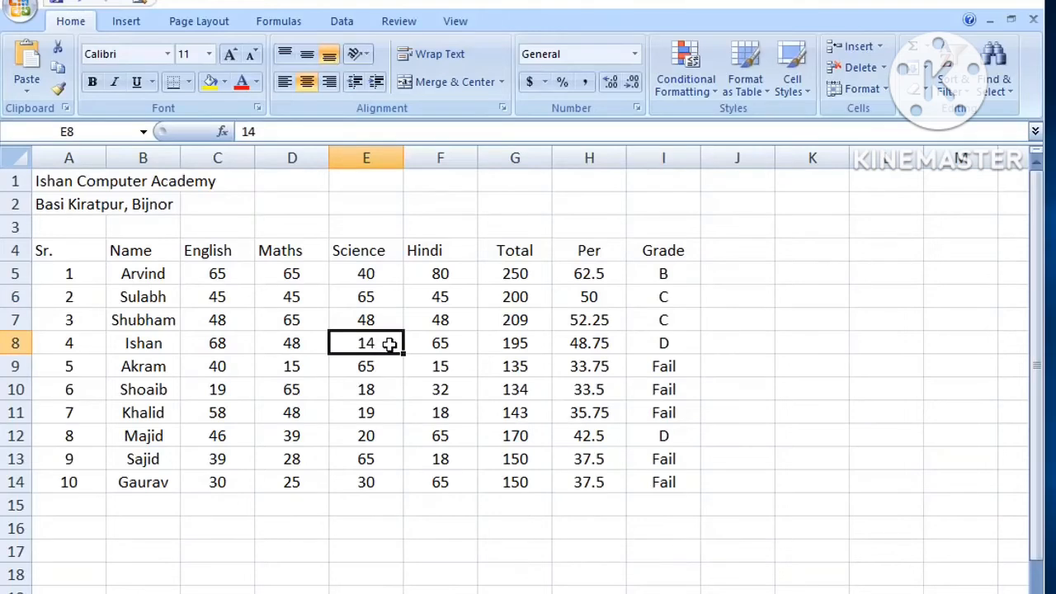
text(68)
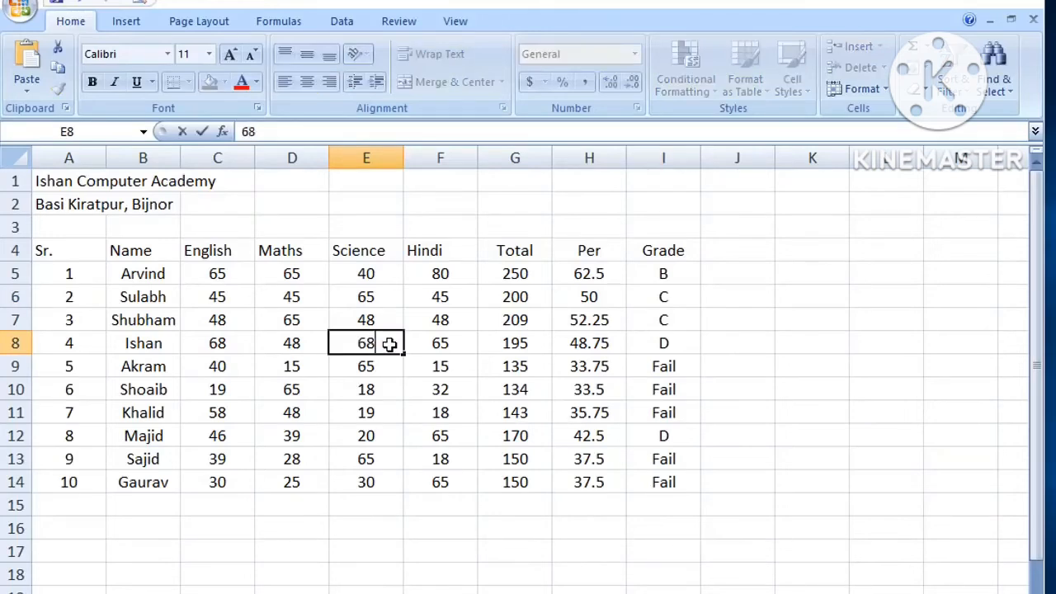
key(Return)
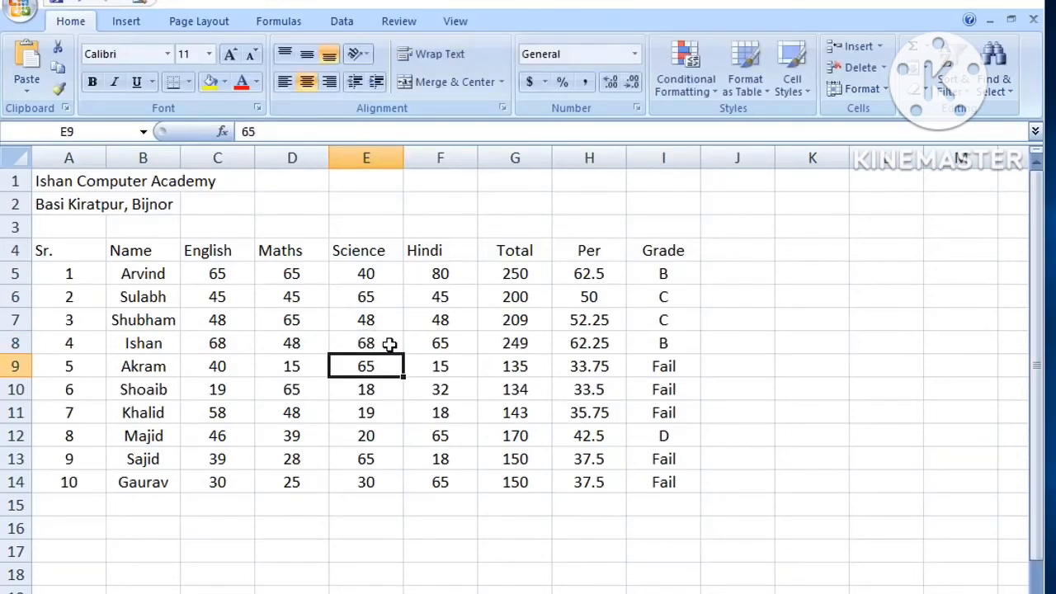
click(513, 342)
click(571, 345)
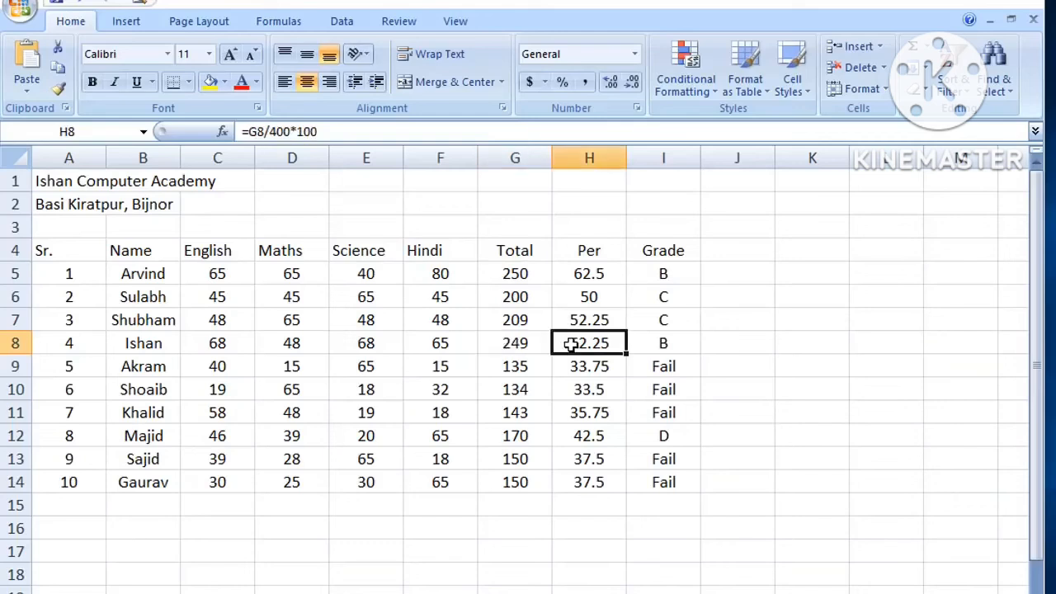
click(674, 345)
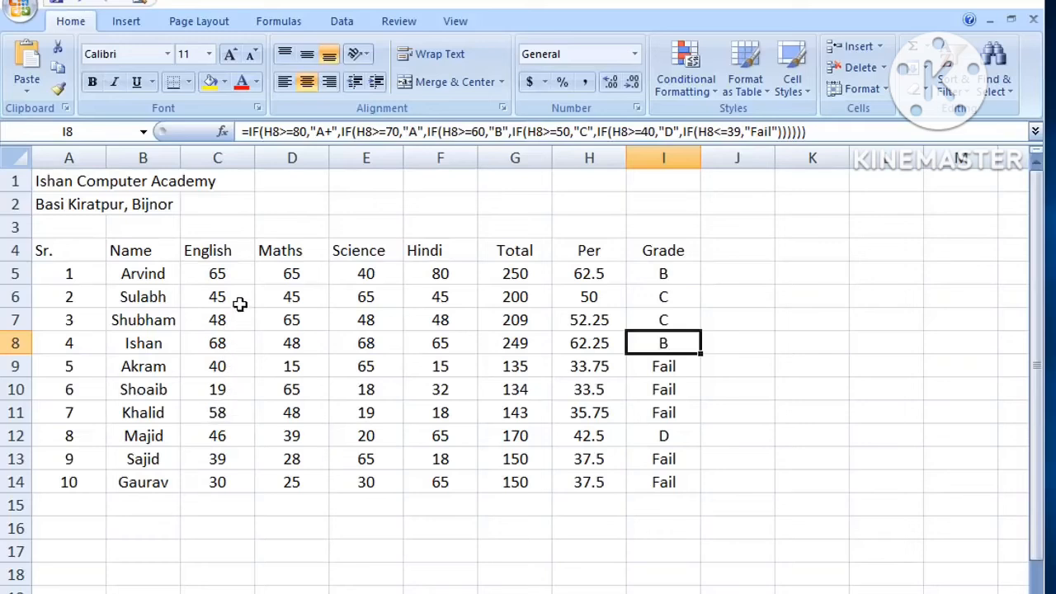
Set the Maths mark in D6 to 78 and check the total, percentage and grade in row 6
click(670, 299)
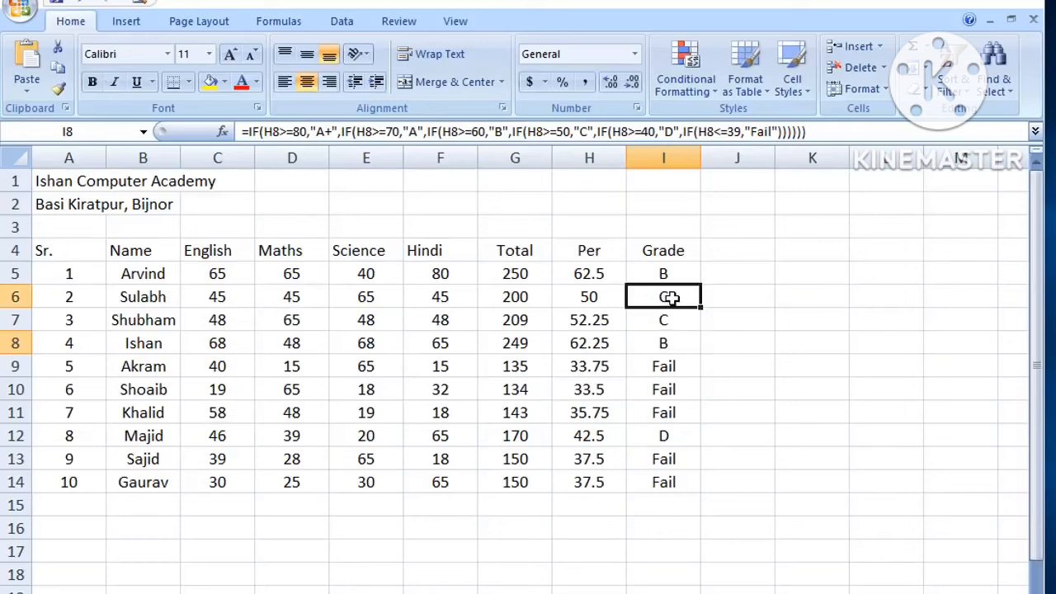
click(591, 301)
click(532, 298)
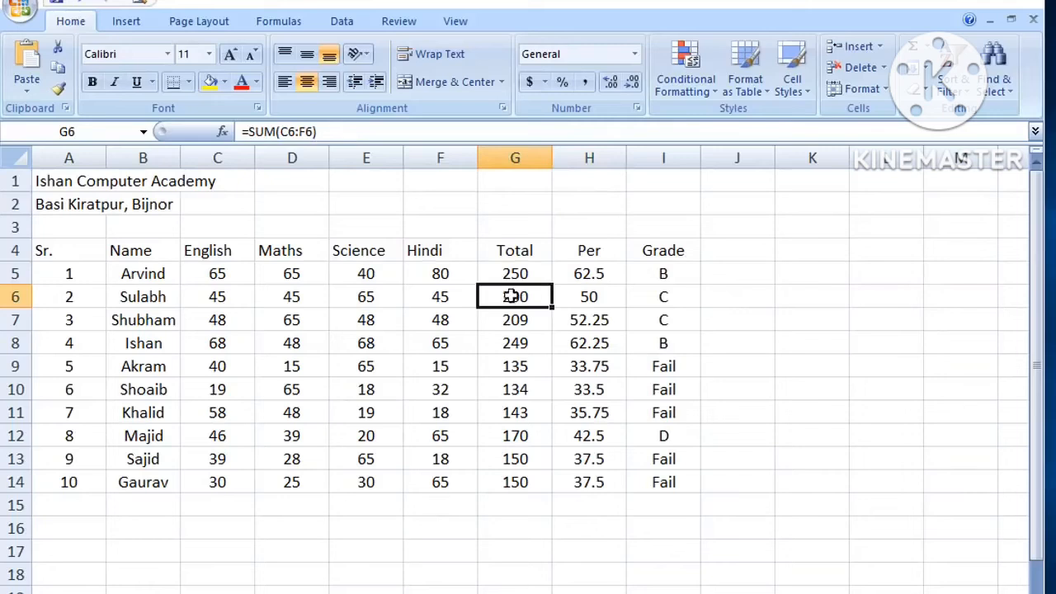
click(307, 298)
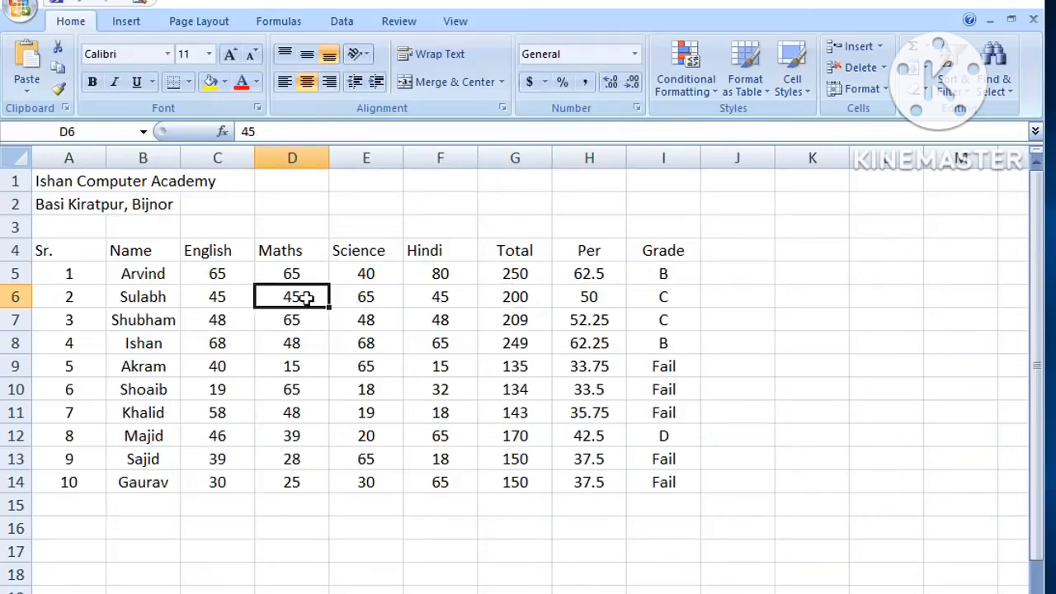
text(78)
key(Return)
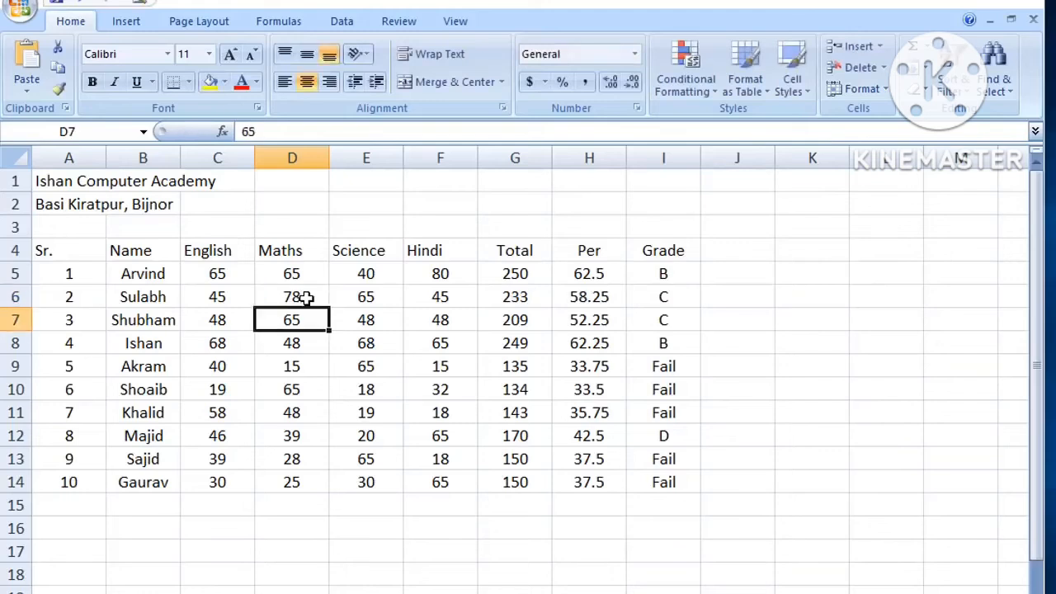
click(525, 303)
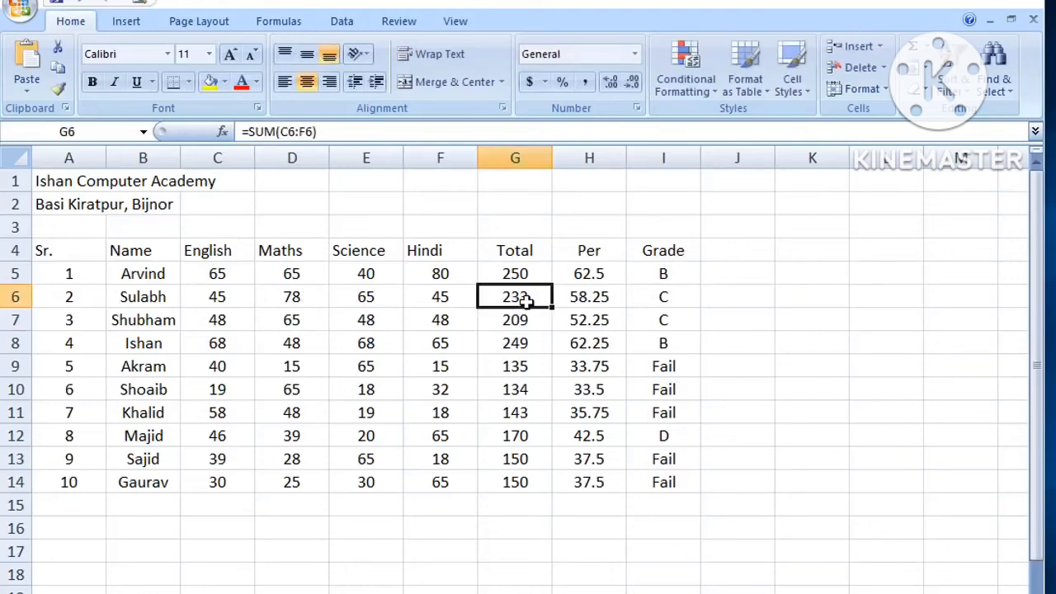
click(607, 299)
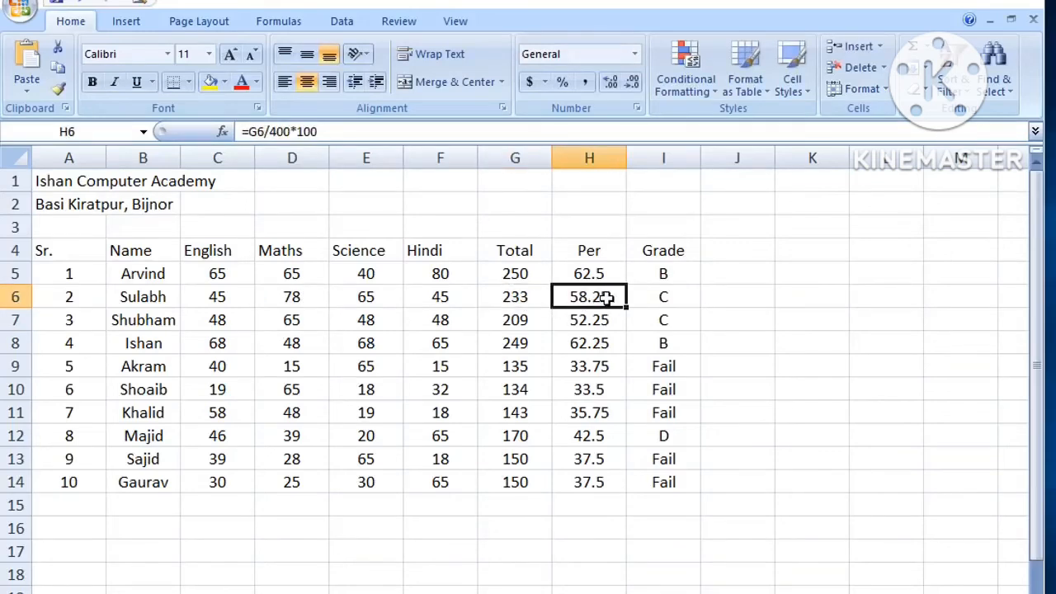
click(685, 299)
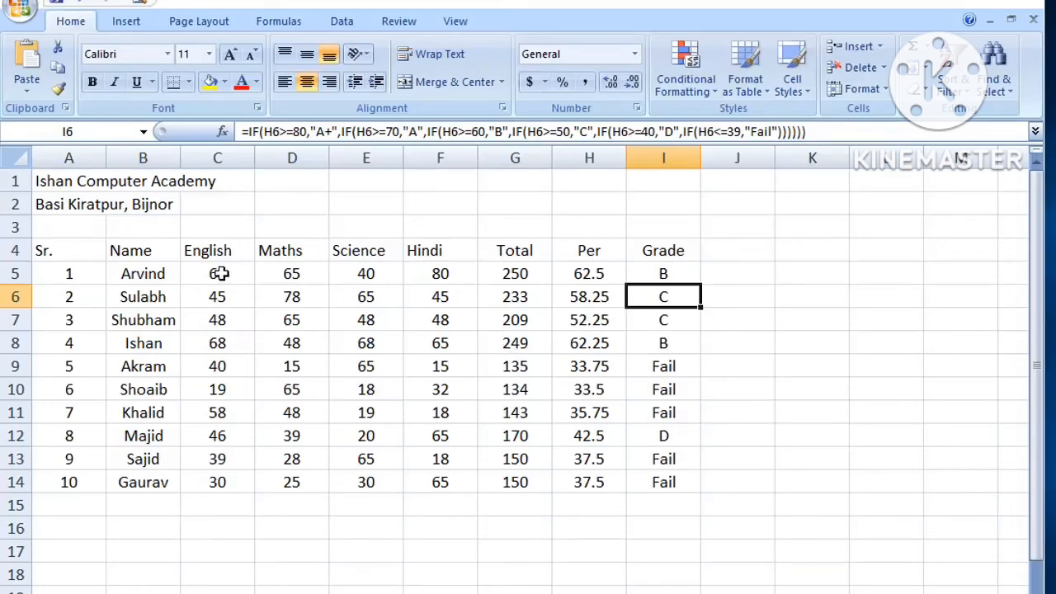
Set the Science mark in E5 to 80 to test the grade formula for the first student
drag(221, 274, 449, 273)
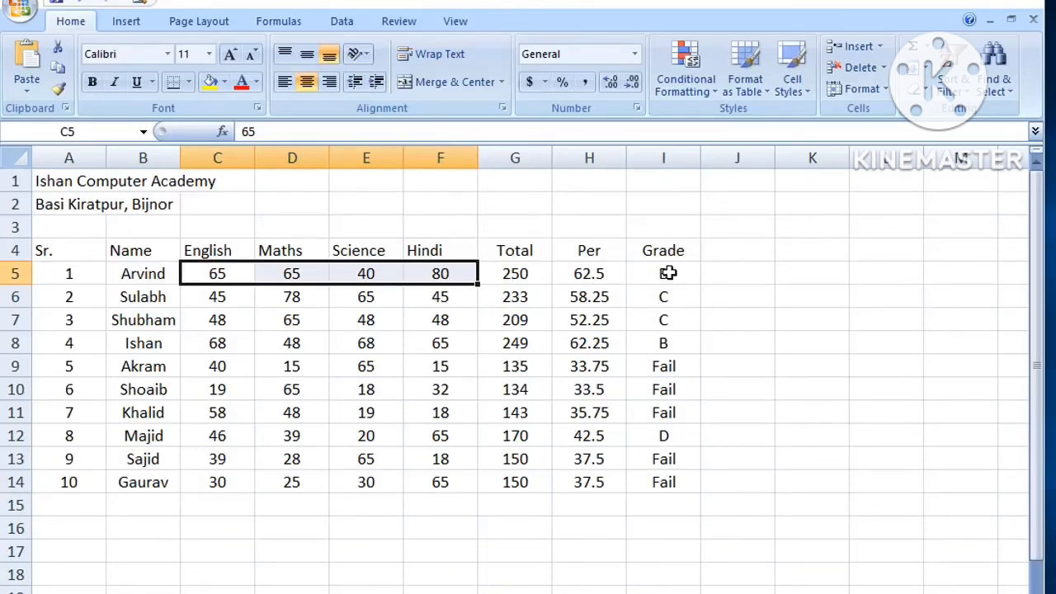
click(229, 272)
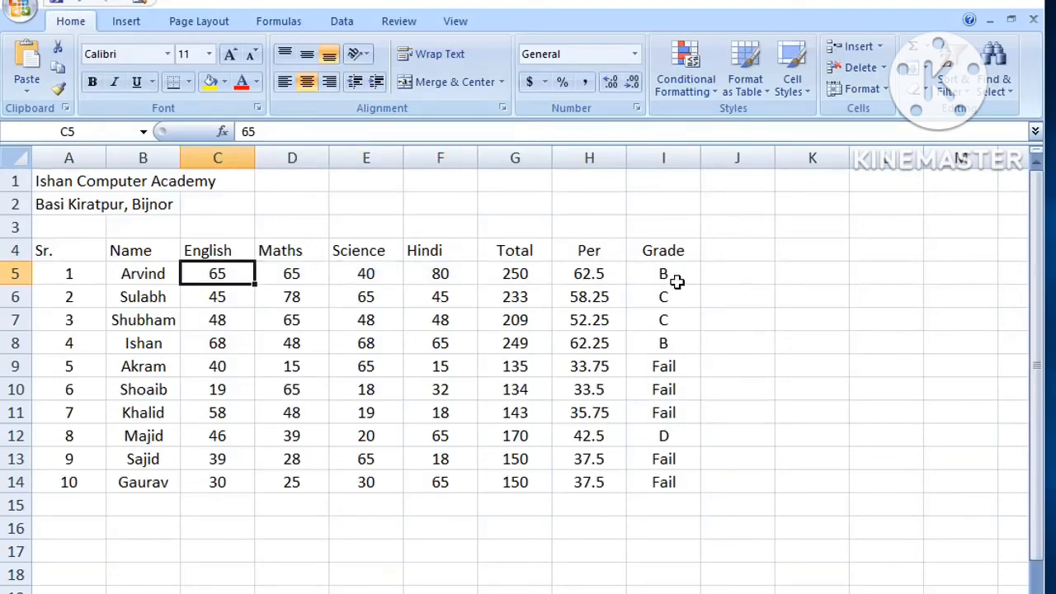
click(391, 277)
text(80)
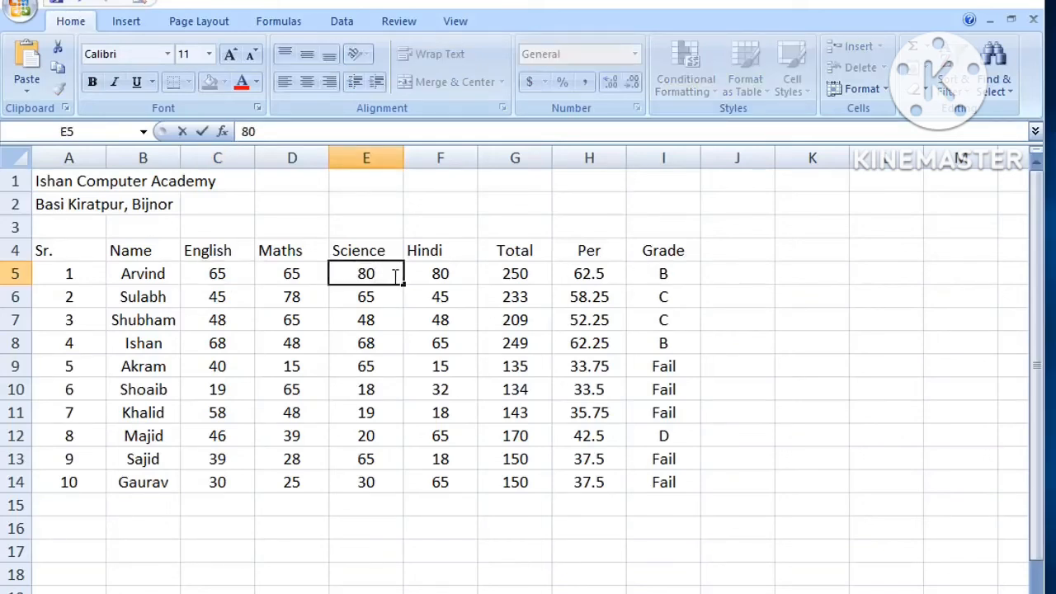
click(444, 297)
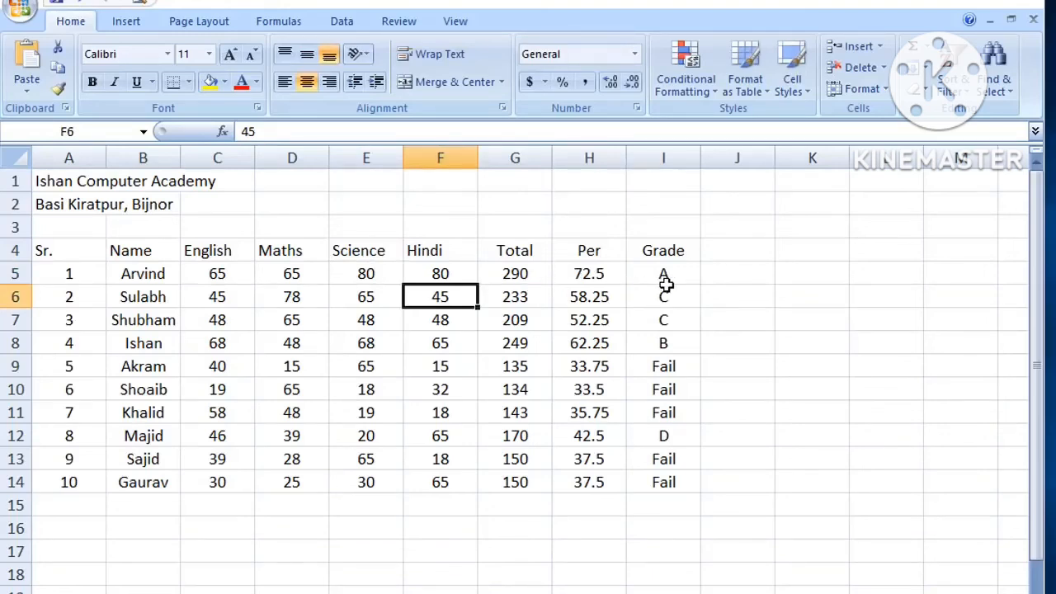
drag(664, 250, 681, 478)
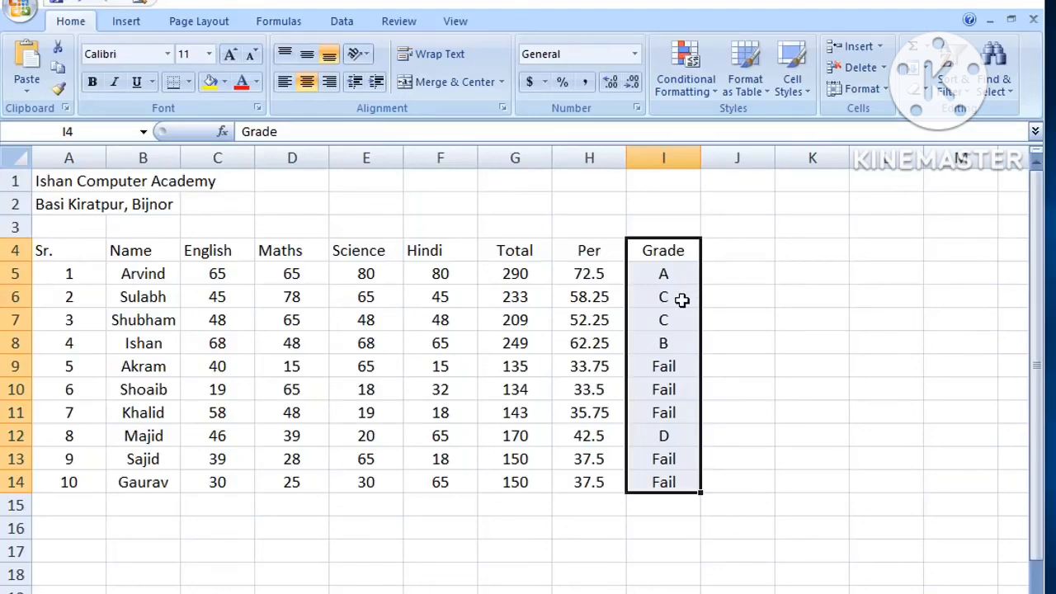
click(264, 301)
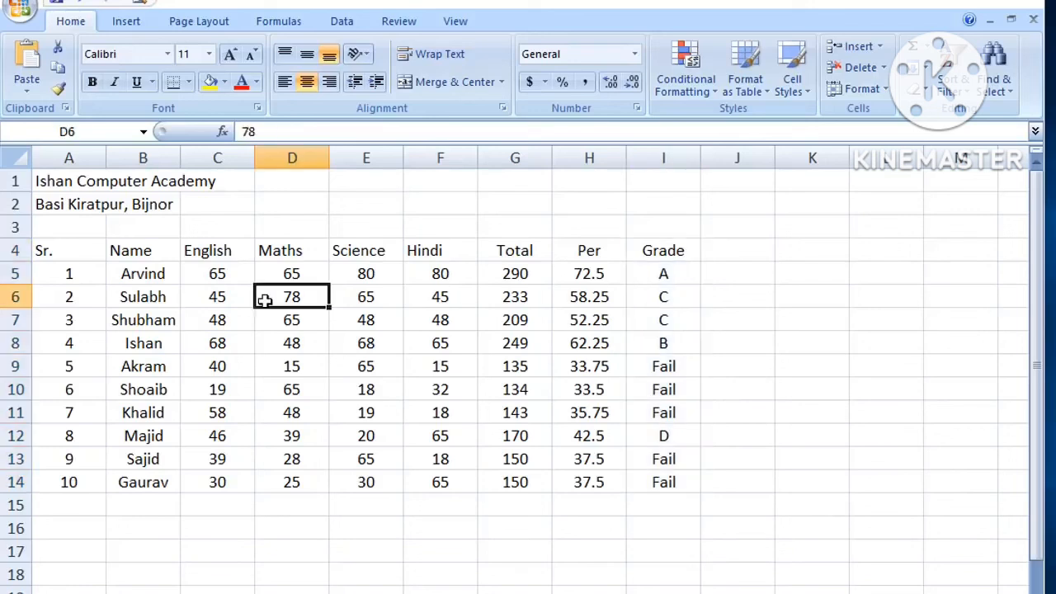
Merge and centre the academy title across A1:I1 and format it as 14 pt bold
drag(62, 181, 640, 185)
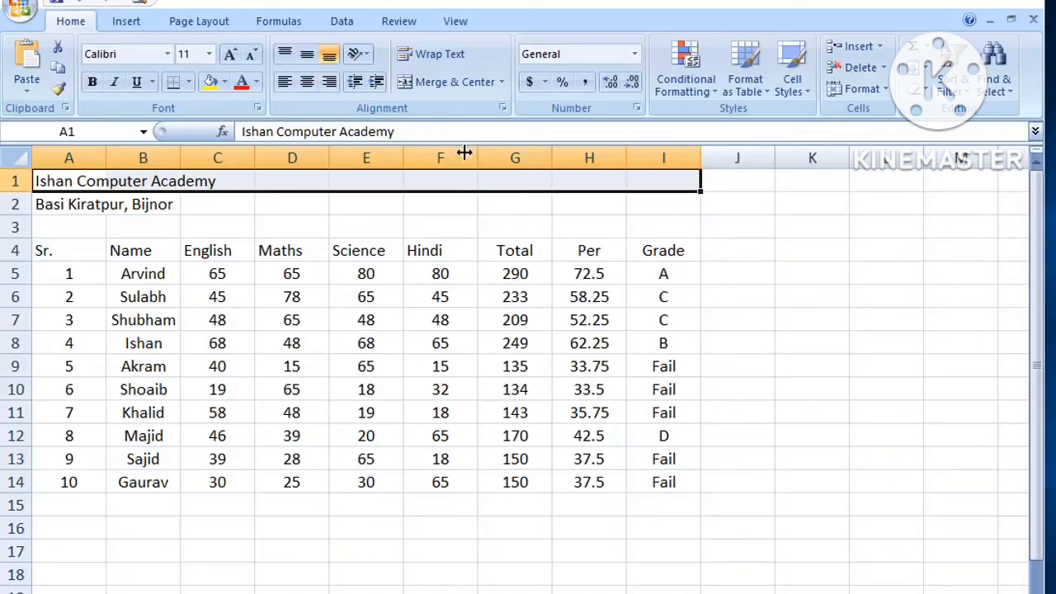
click(451, 83)
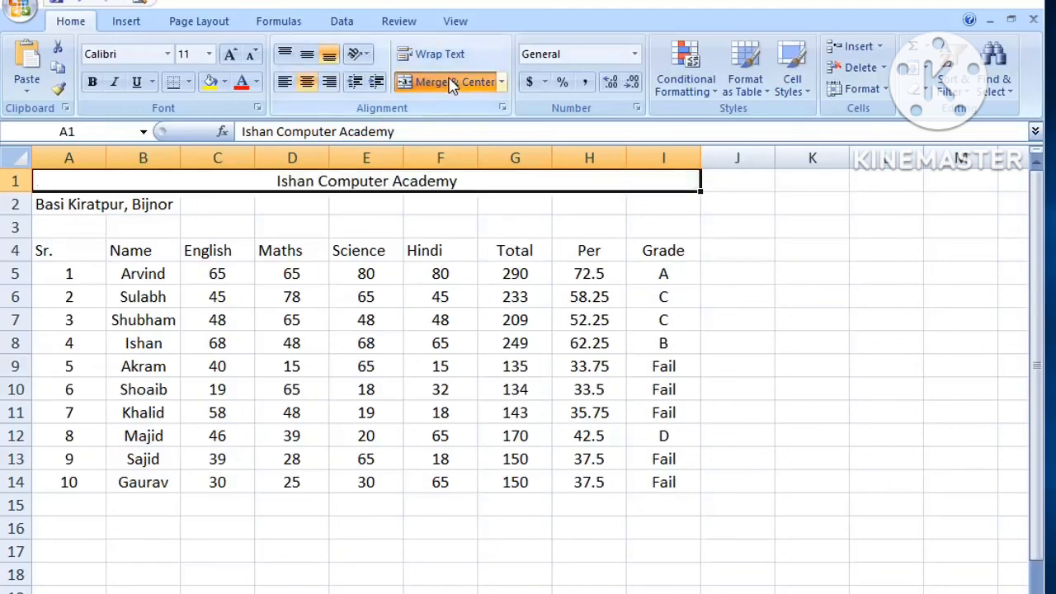
click(237, 56)
click(238, 56)
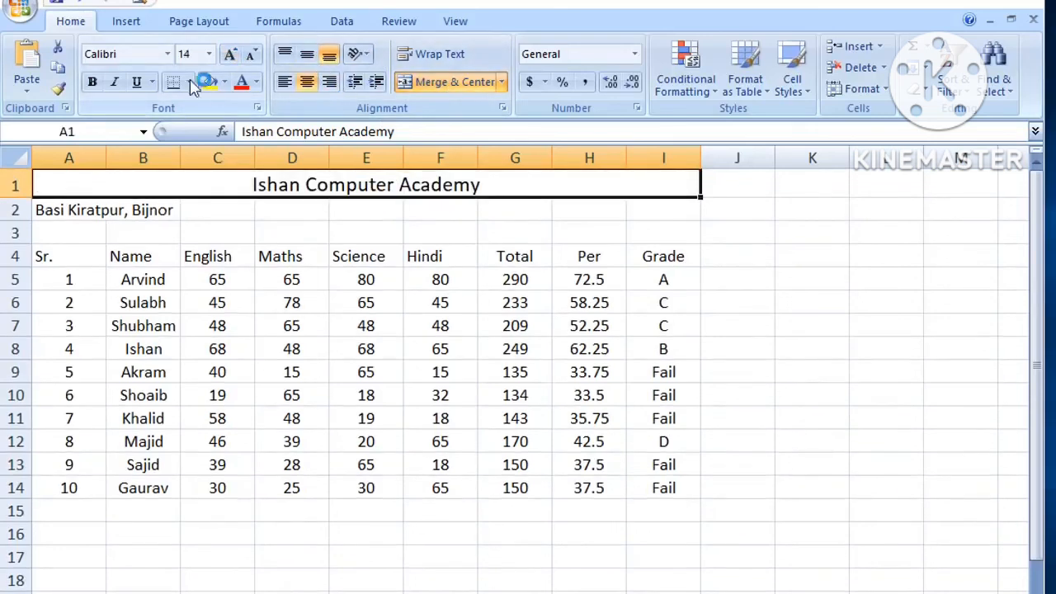
click(93, 82)
Merge and centre the academy's location line across A2:I2
click(41, 210)
drag(45, 209, 668, 212)
click(458, 83)
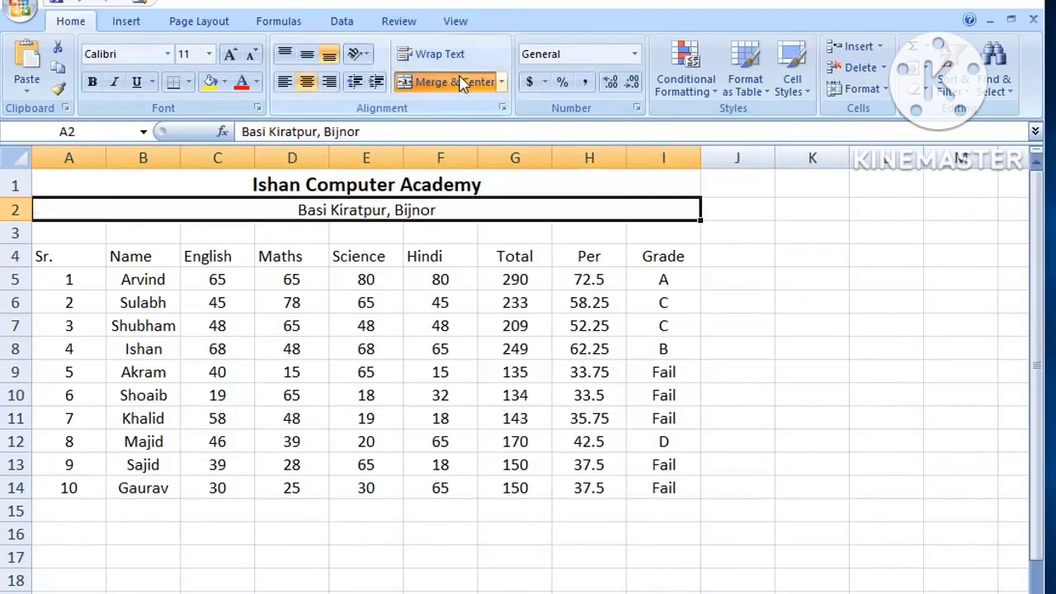
click(363, 301)
Delete the empty row 3 between the location line and the table headings
click(15, 232)
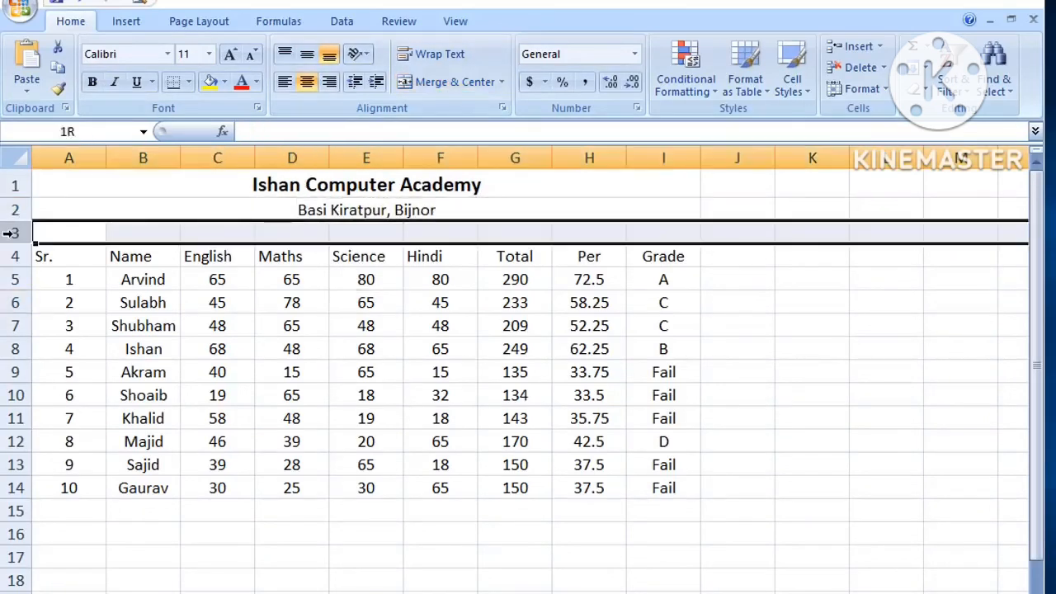
click(850, 68)
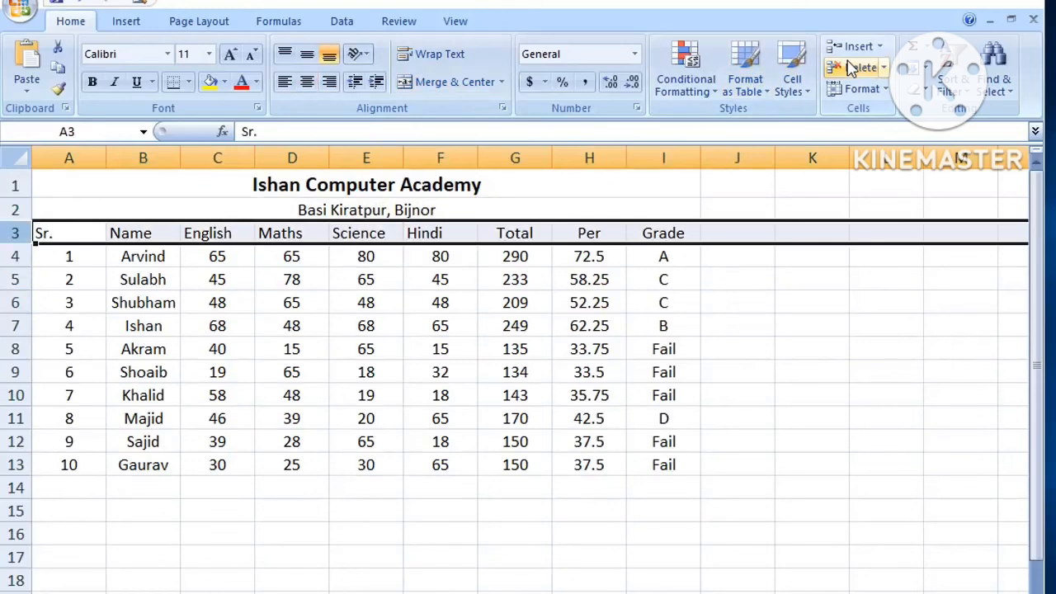
click(239, 346)
Centre the contents of the mark table A3:I13 and apply all borders to it
drag(43, 232, 669, 463)
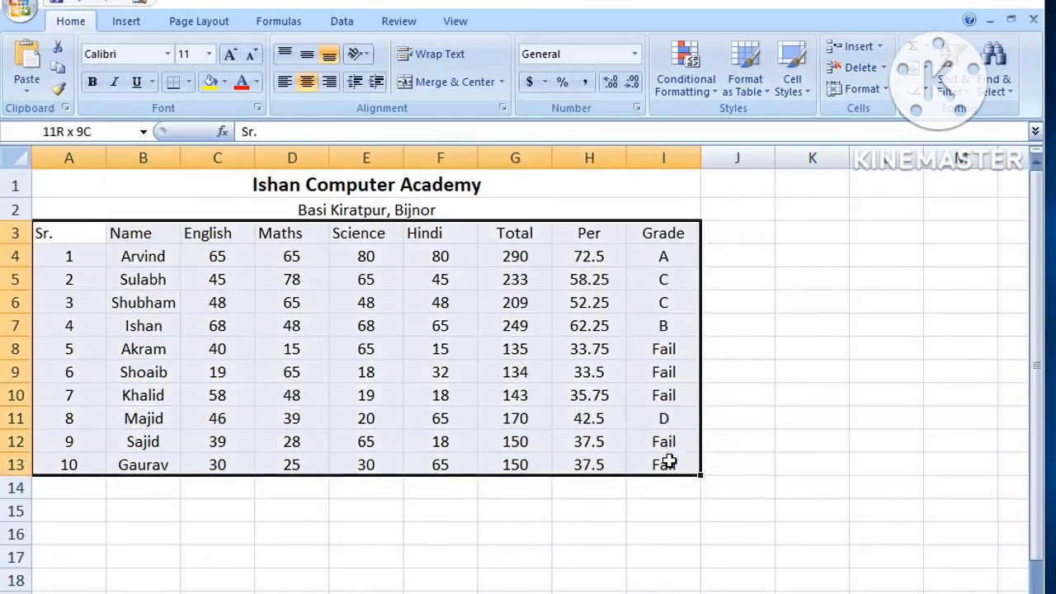
click(306, 82)
click(189, 82)
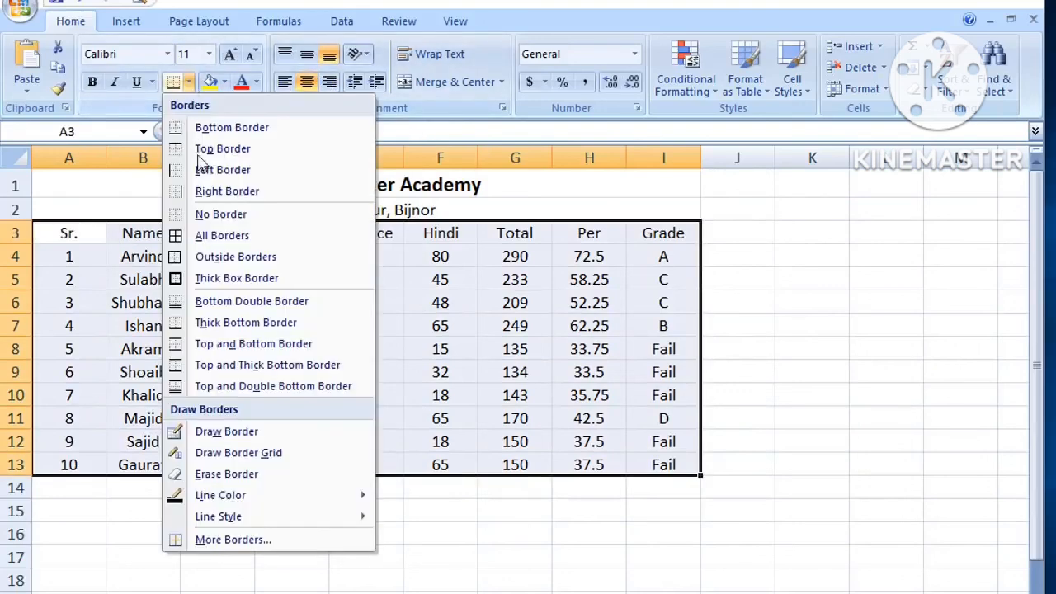
click(231, 247)
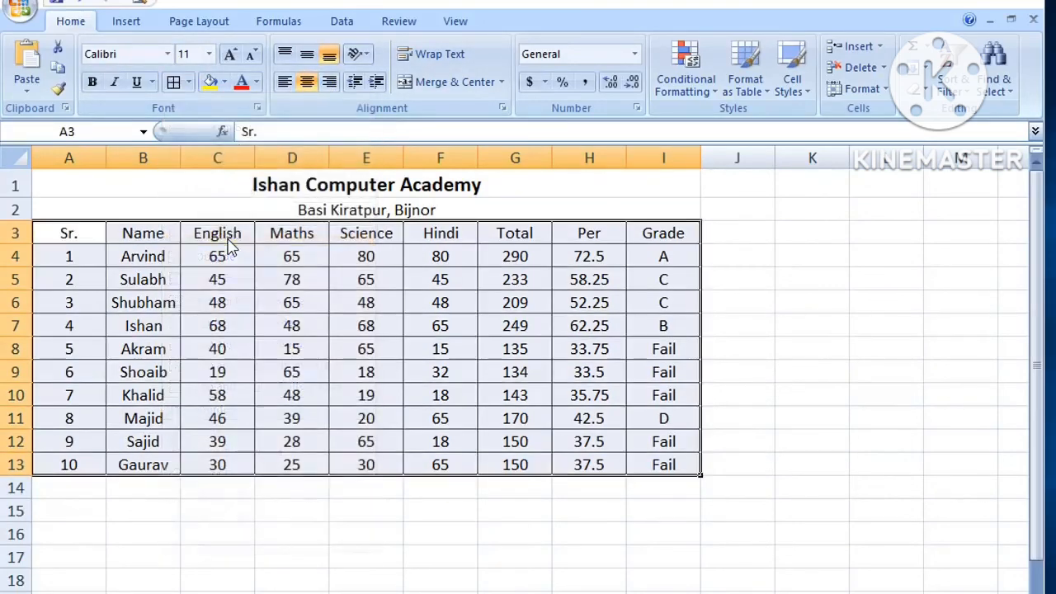
click(247, 336)
Make the column headings in A3:I3 bold
drag(77, 233, 660, 238)
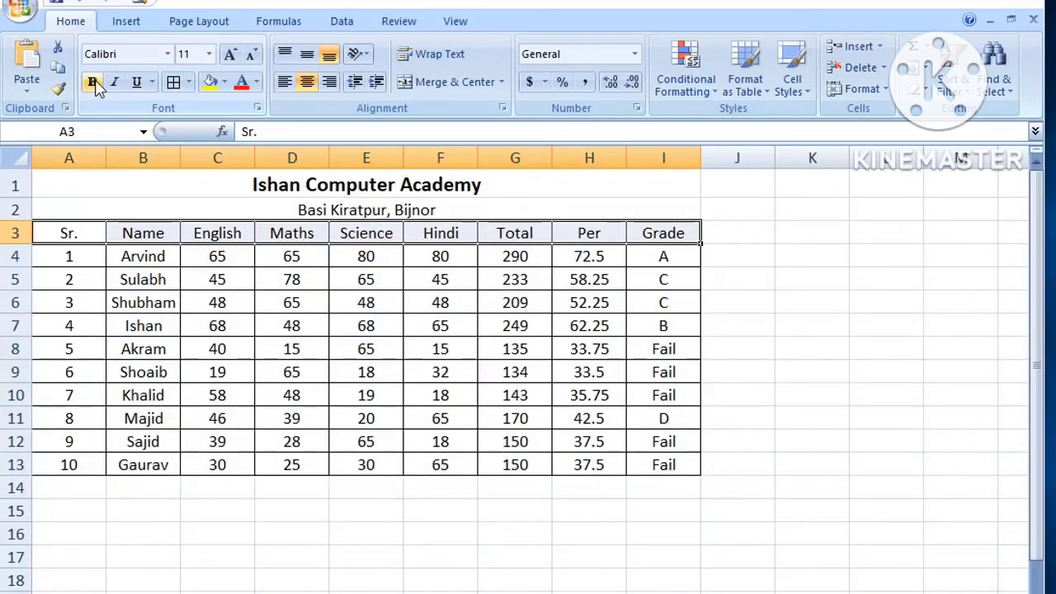
click(93, 82)
click(301, 348)
click(664, 234)
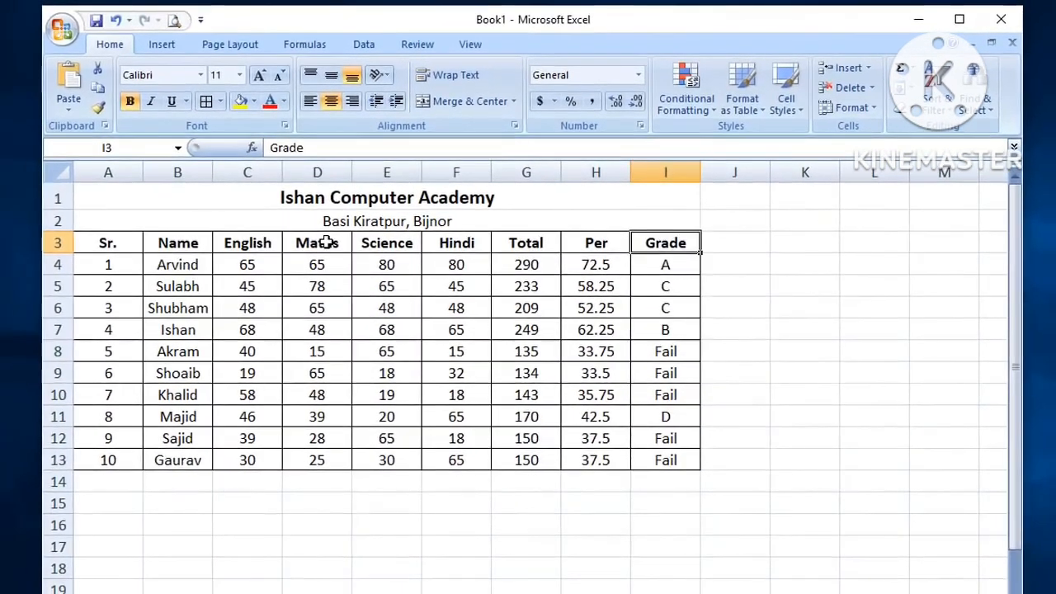
click(546, 241)
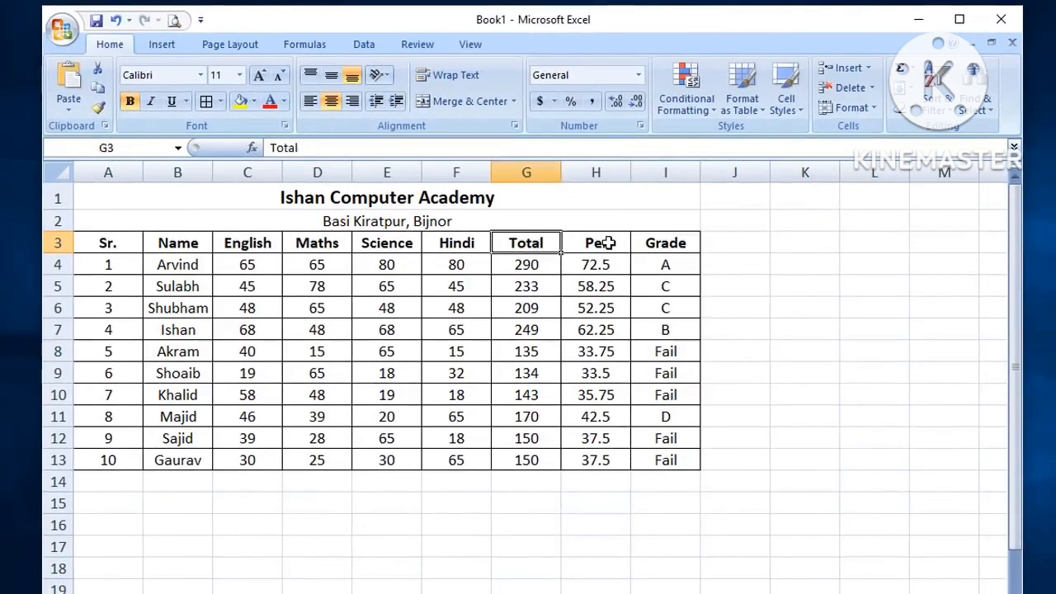